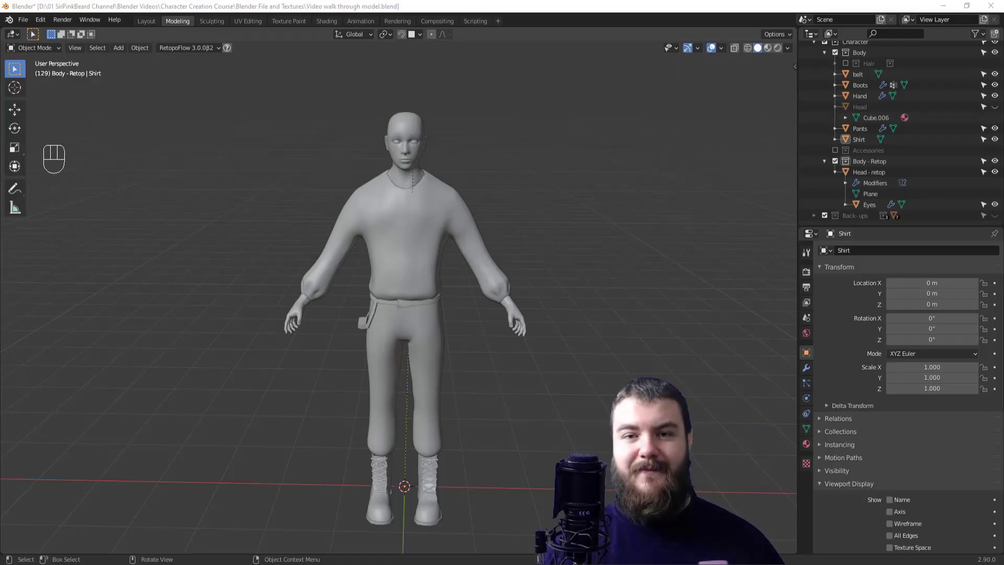
Step: Select the shirt and snap the 3D cursor to its origin
left_click(442, 252)
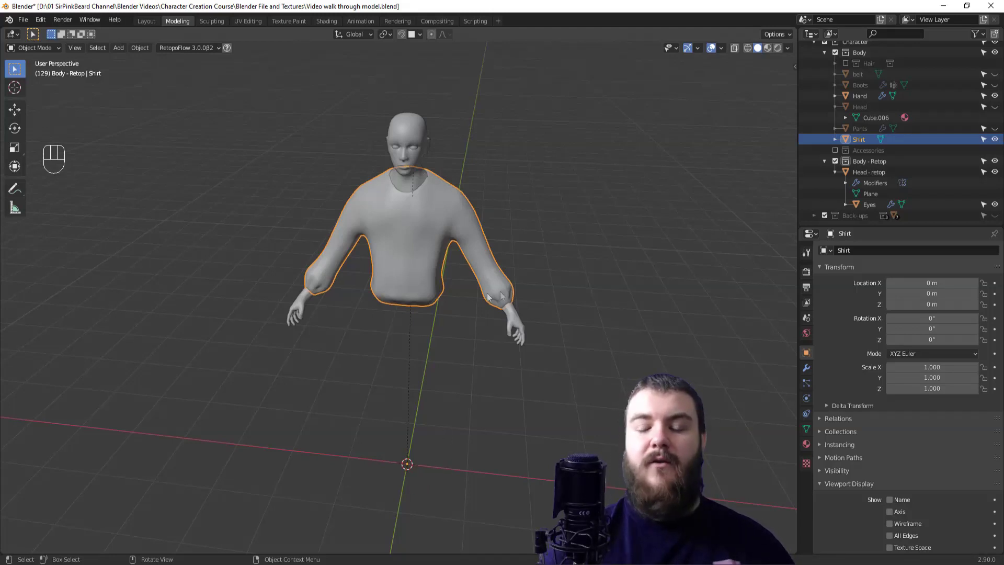
key("shift+s")
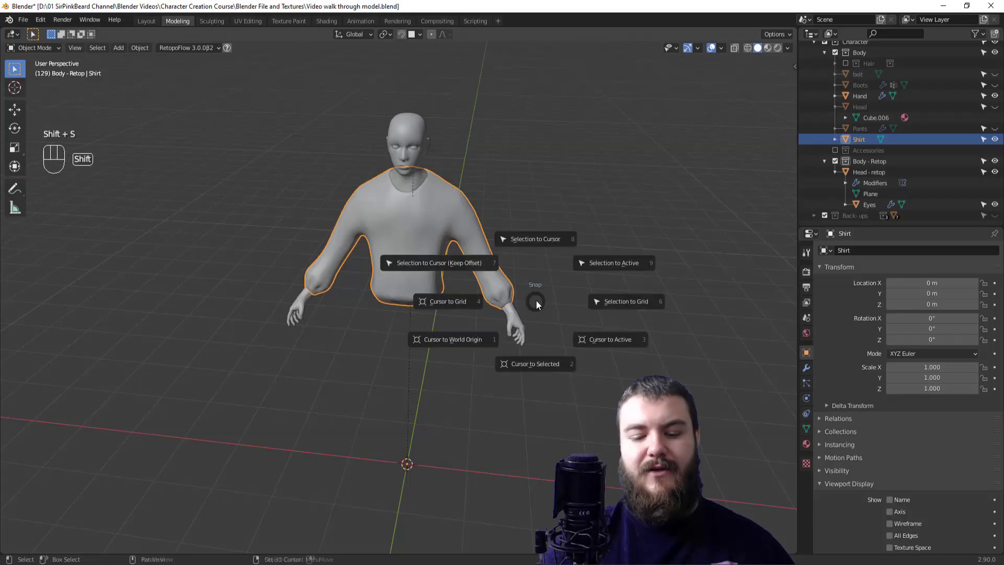
left_click(547, 365)
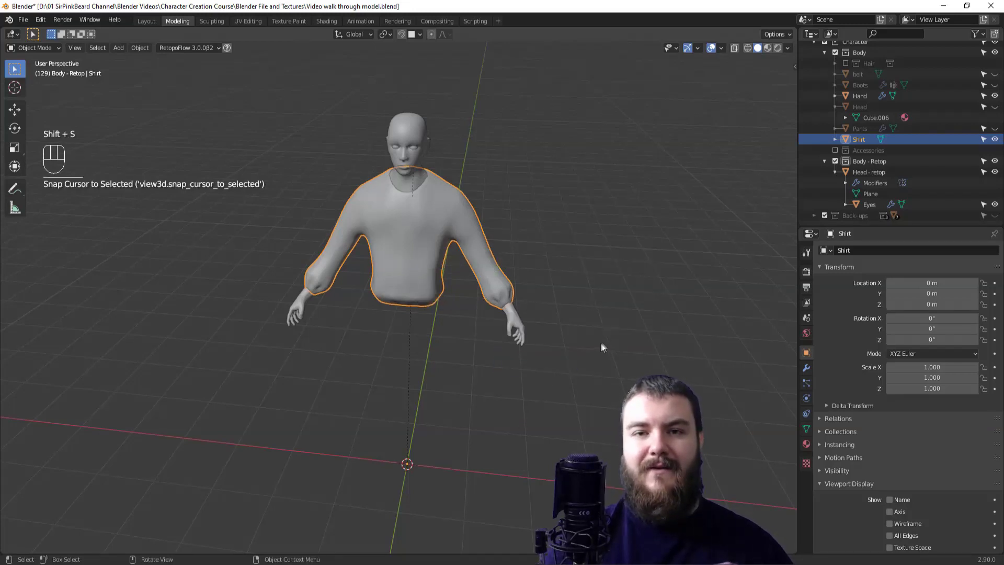
middle_click_drag(452, 476, 481, 419)
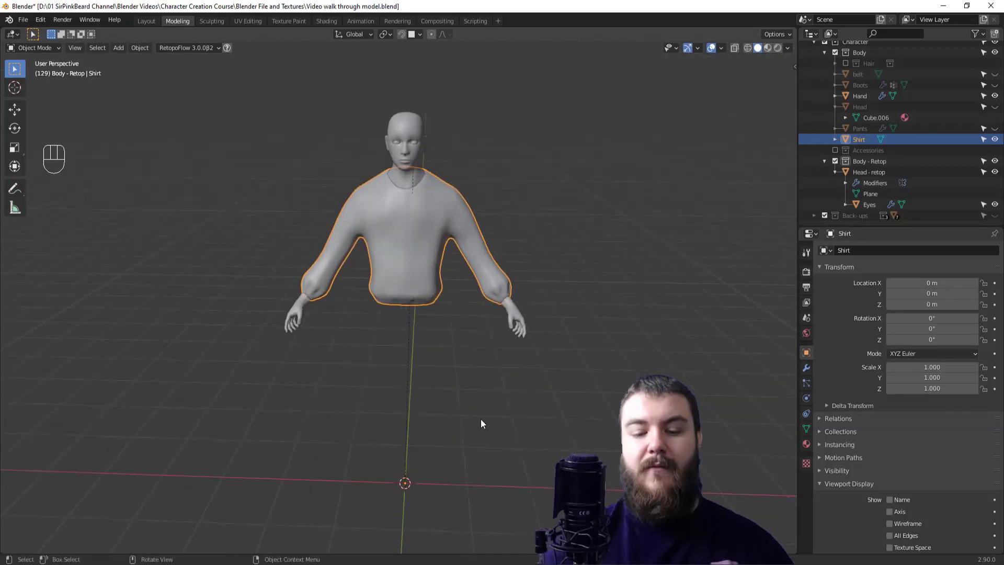
Step: Add a circle mesh at the 3D cursor and reduce its vertex count
key("shift+a")
mouse_move(554, 345)
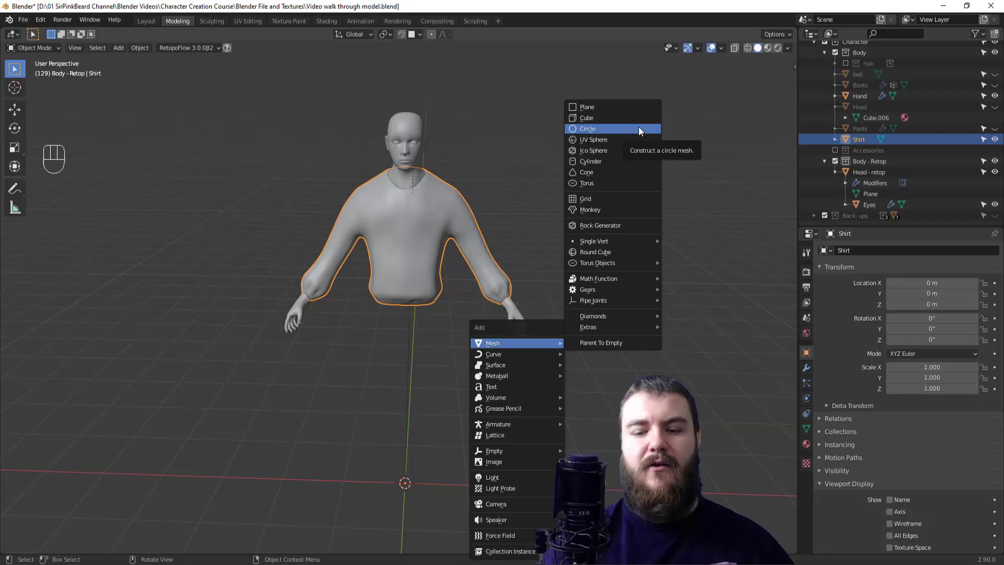
left_click(641, 128)
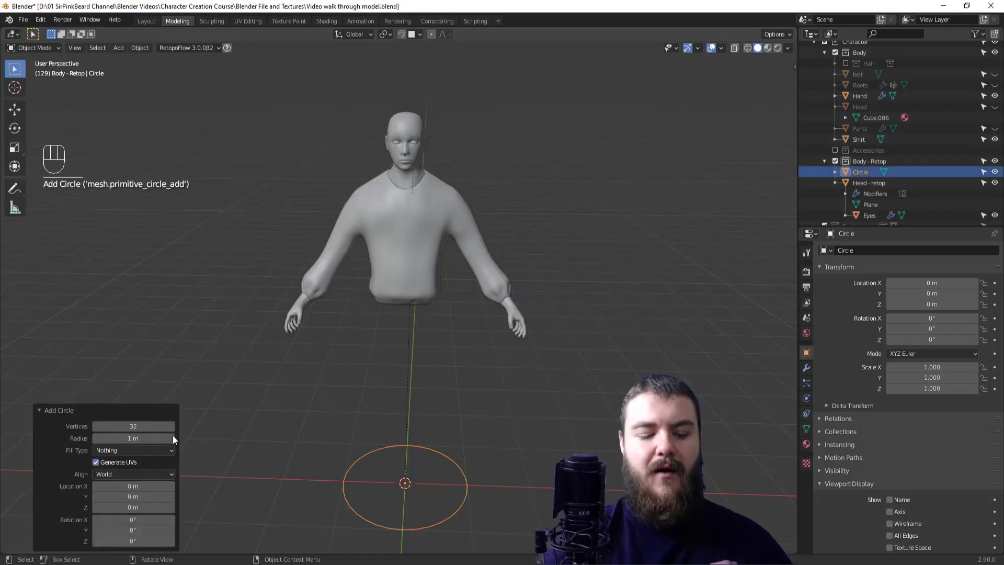
left_click(137, 428)
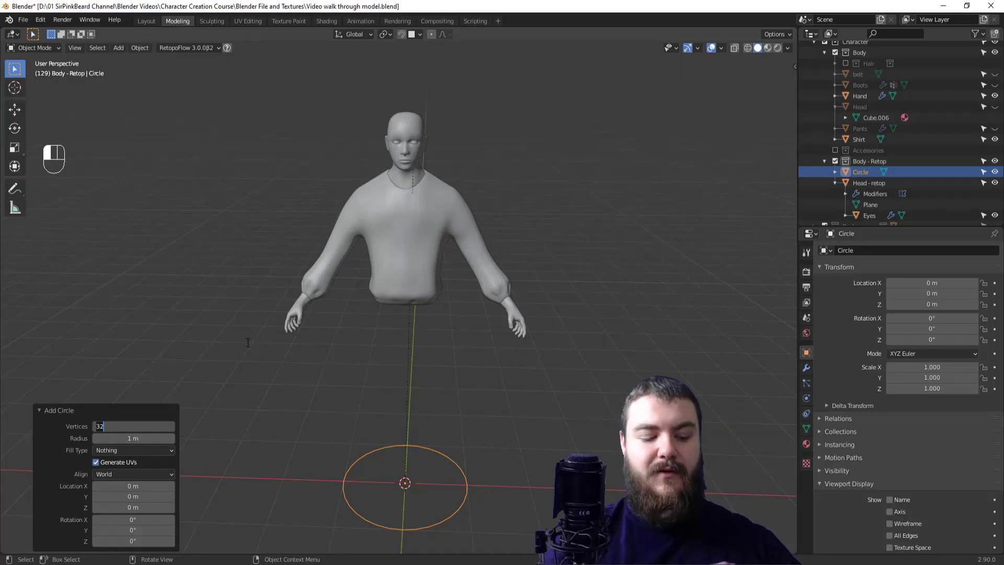
key("Return")
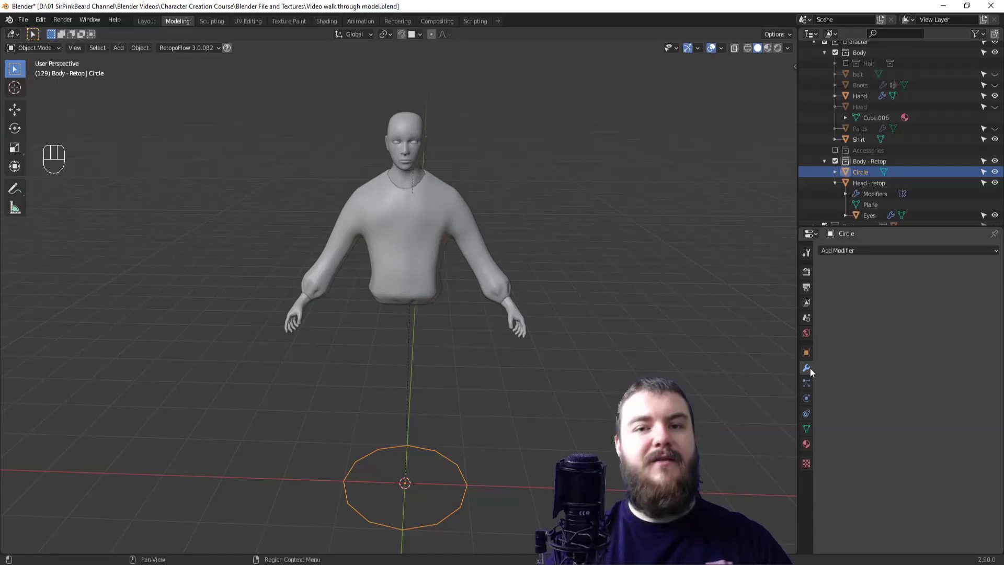
Step: Add a Mirror modifier and a Shrinkwrap modifier to the circle
left_click(873, 251)
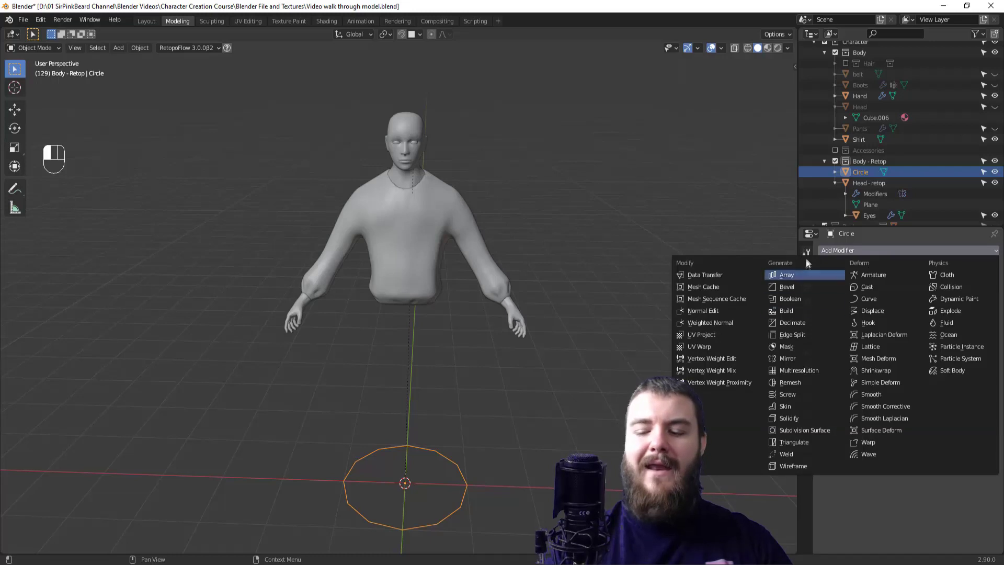
left_click(811, 358)
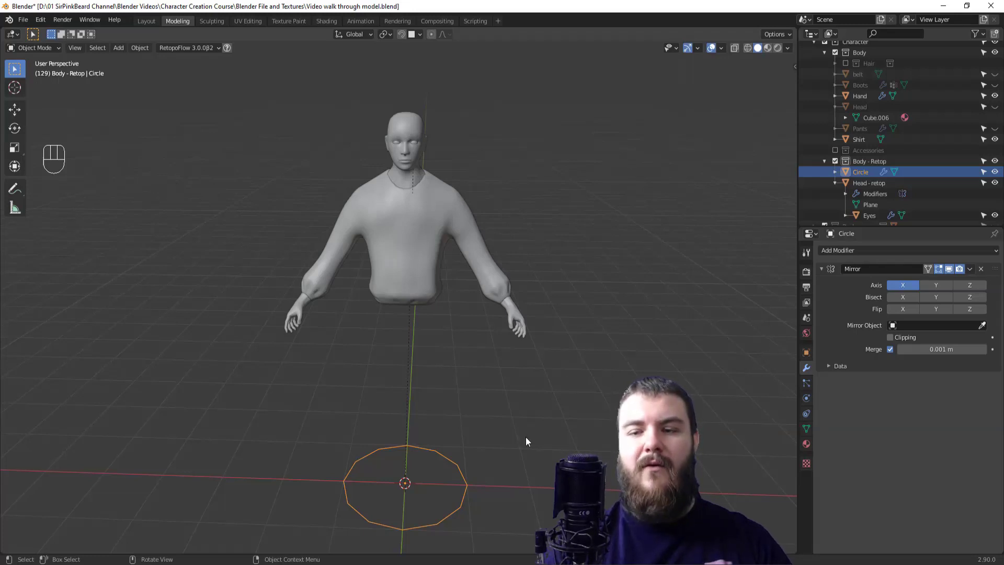
left_click(863, 251)
left_click(876, 370)
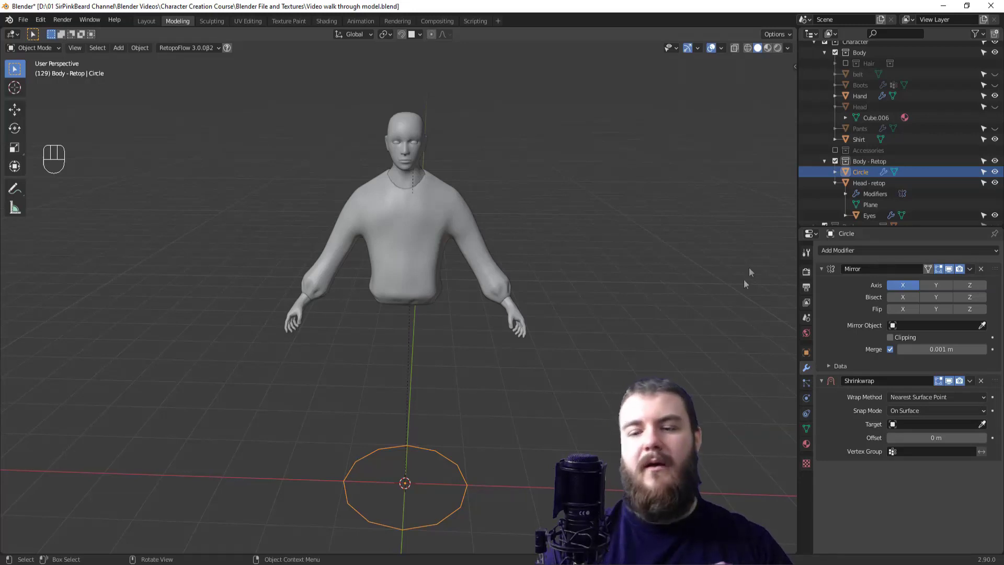
Step: Set the viewport shading color to Random and enable Wireframe, All Edges and In Front display for the circle
left_click(787, 48)
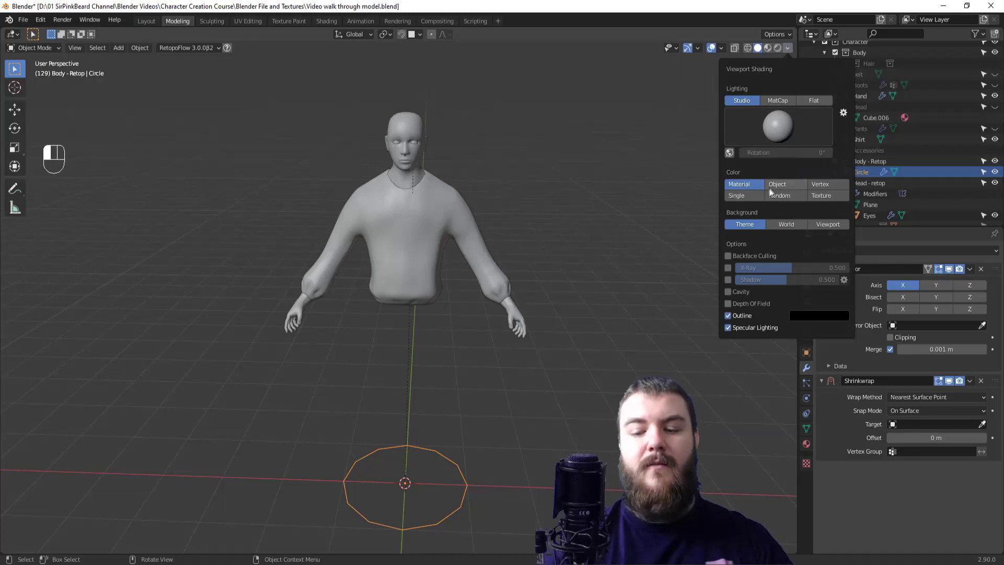
left_click(786, 196)
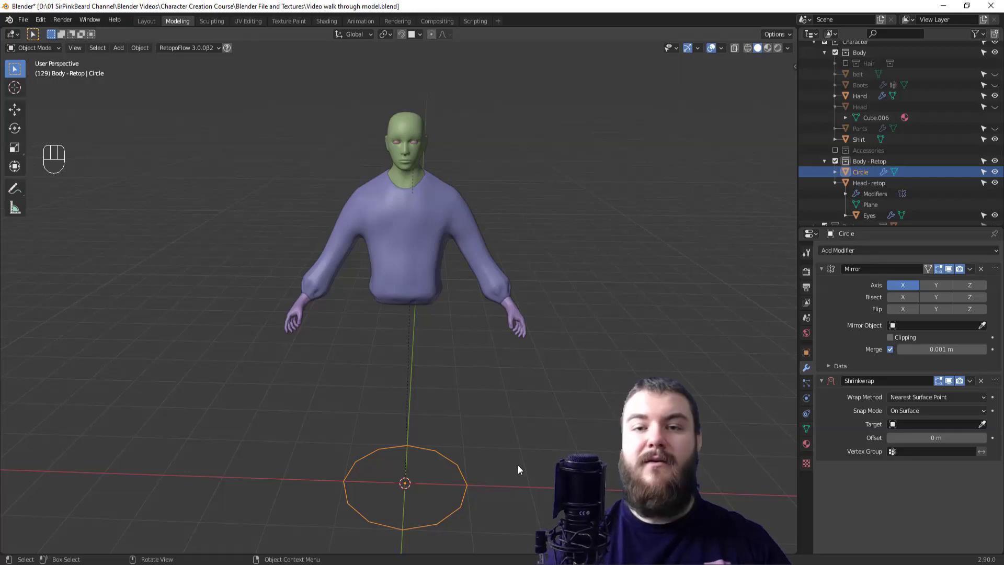
left_click(807, 353)
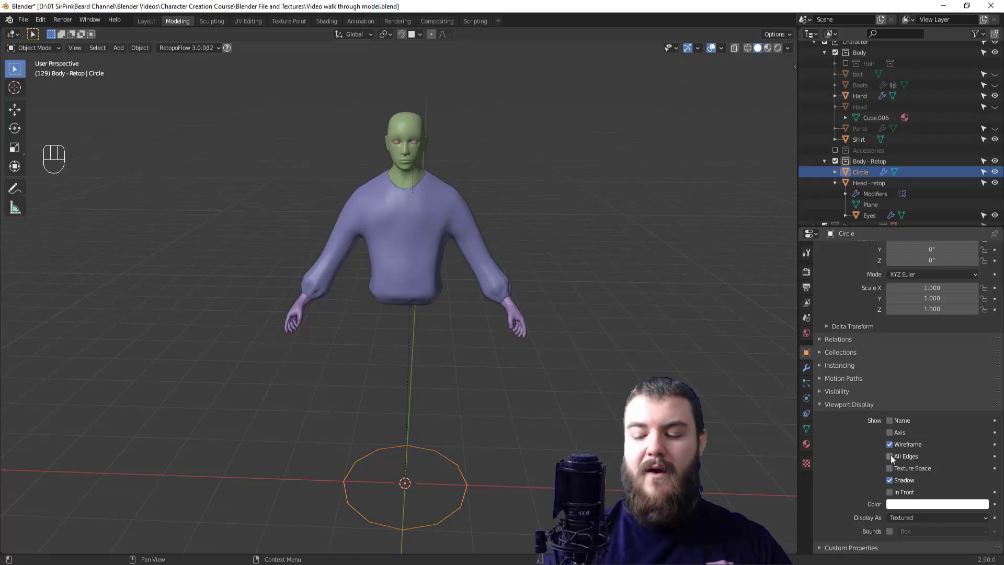
left_click(890, 492)
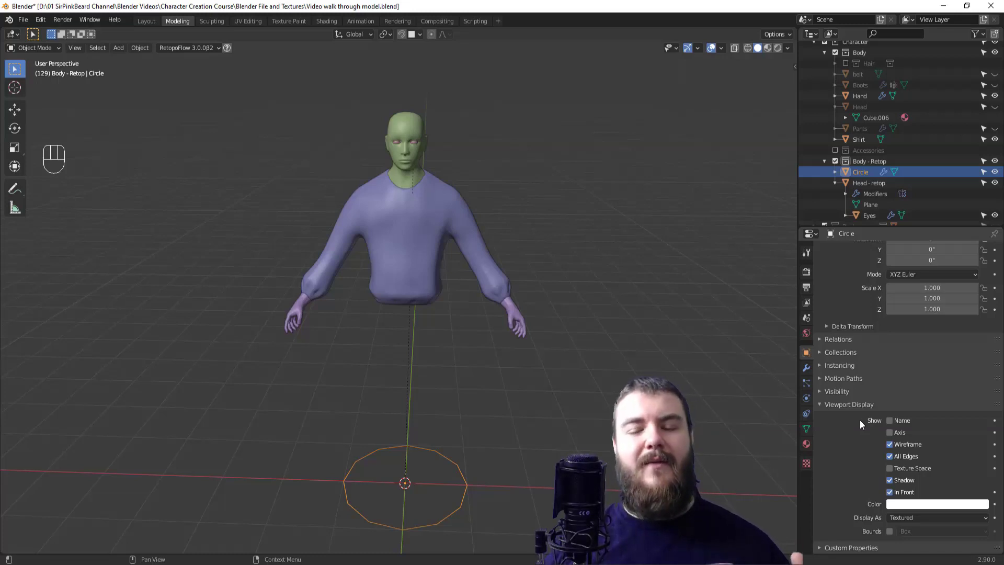
Step: Select the whole circle in Edit Mode and draw an annotation line across the character's left sleeve cuff
key("Tab")
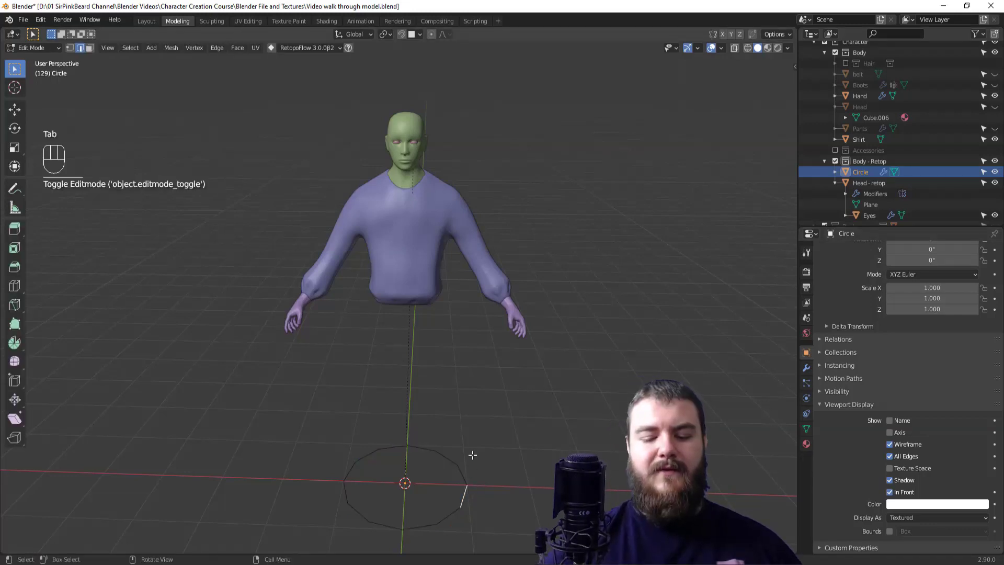
key("a")
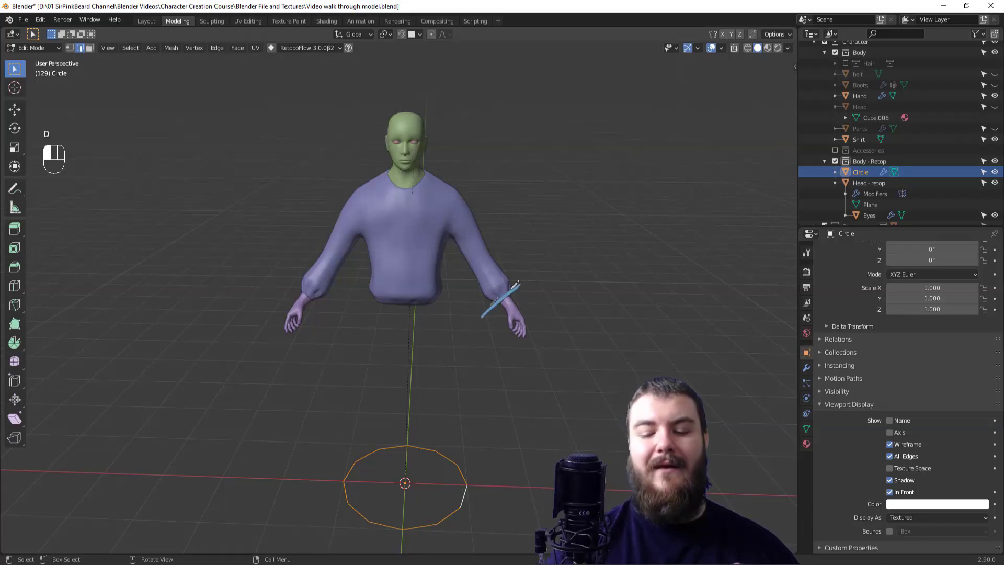
left_click_drag(517, 284, 519, 285)
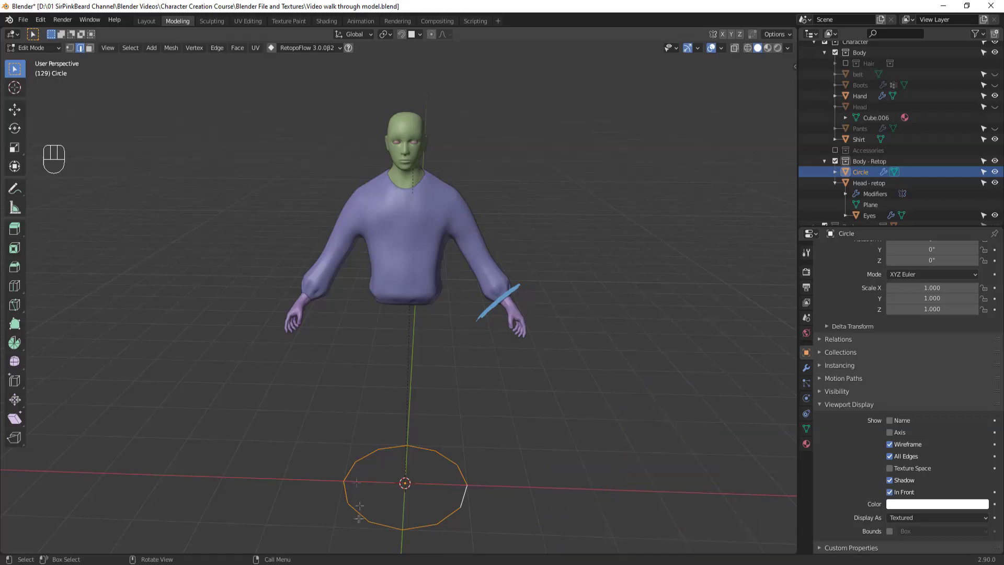
Step: Move the circle along X to beneath the character's left hand and up about 3.26 m along Z to cuff height
key("g")
key("x")
left_click(552, 493)
key("g")
key("z")
left_click(605, 319)
Step: In front view, rotate the circle to match the cuff annotation's slope and move it over the wrist
key("KP_1")
key("r")
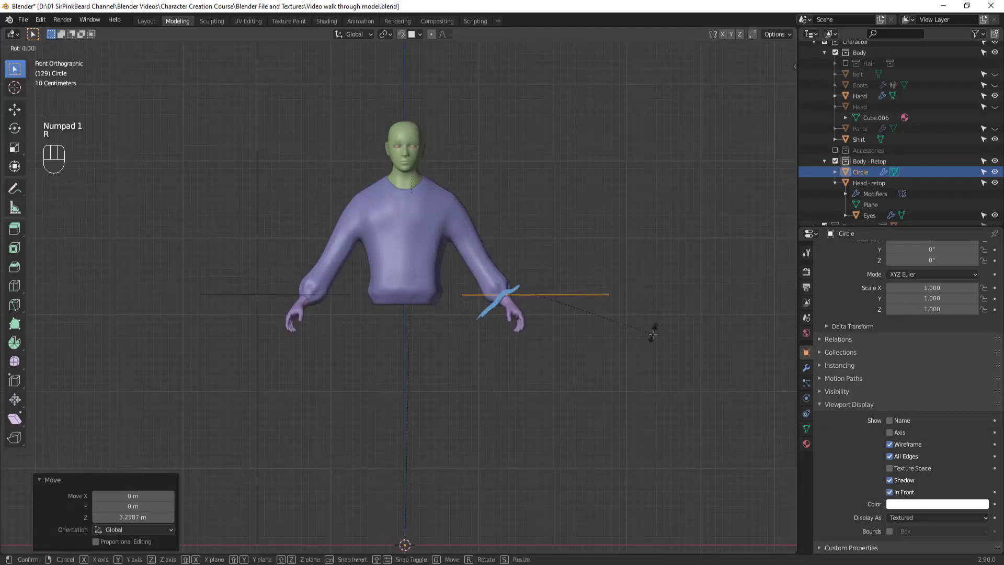
left_click(645, 236)
key("g")
left_click(613, 233)
Step: Rotate the circle about 30° around the global Z axis to align it with the forearm's direction
middle_click_drag(613, 234, 528, 272)
key("r")
key("z")
left_click(639, 285)
Step: Scale the circle down toward cuff size, finishing with a factor of 0.414, and move it to the sleeve end
mouse_move(639, 285)
middle_mouse_down()
mouse_move(681, 356)
mouse_move(655, 275)
middle_mouse_up()
key("s")
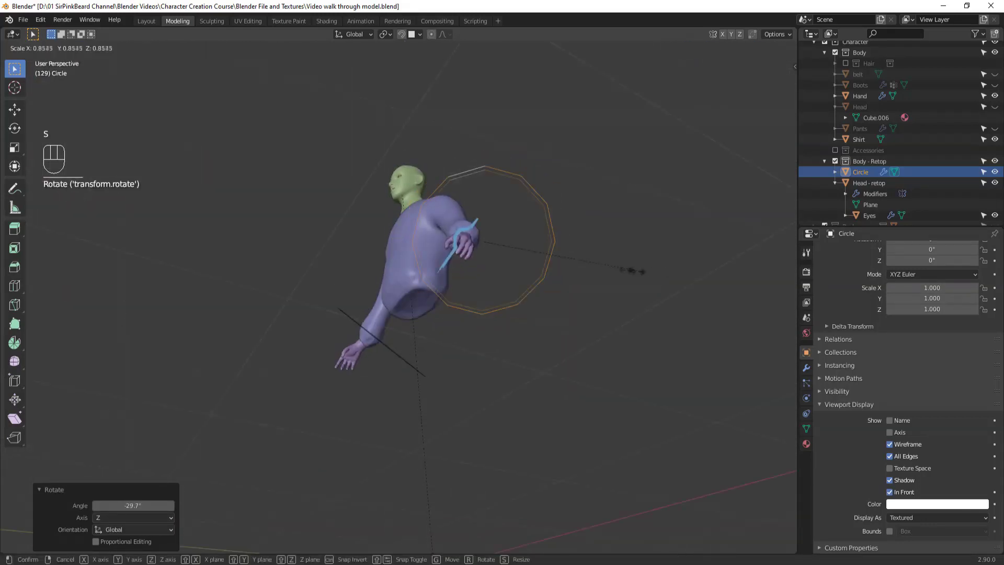
left_click(551, 255)
key("g")
left_click(535, 254)
key("s")
left_click(515, 245)
middle_click_drag(516, 247, 526, 372)
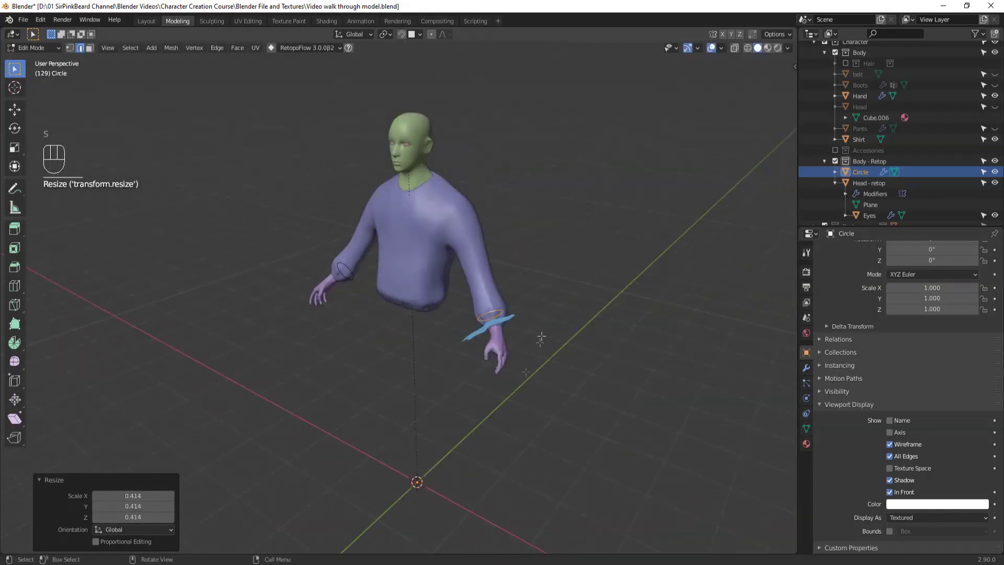
Step: In front view, move the circle about 0.12 m along X and -0.09 m along Z onto the wrist
middle_click_drag(541, 338, 591, 309)
scroll(592, 308, "up", 4)
key("KP_1")
key("g")
left_click(575, 324)
Step: Scale, rotate and move the circle until it closely surrounds the sleeve's cuff opening at the wrist
key("KP_3")
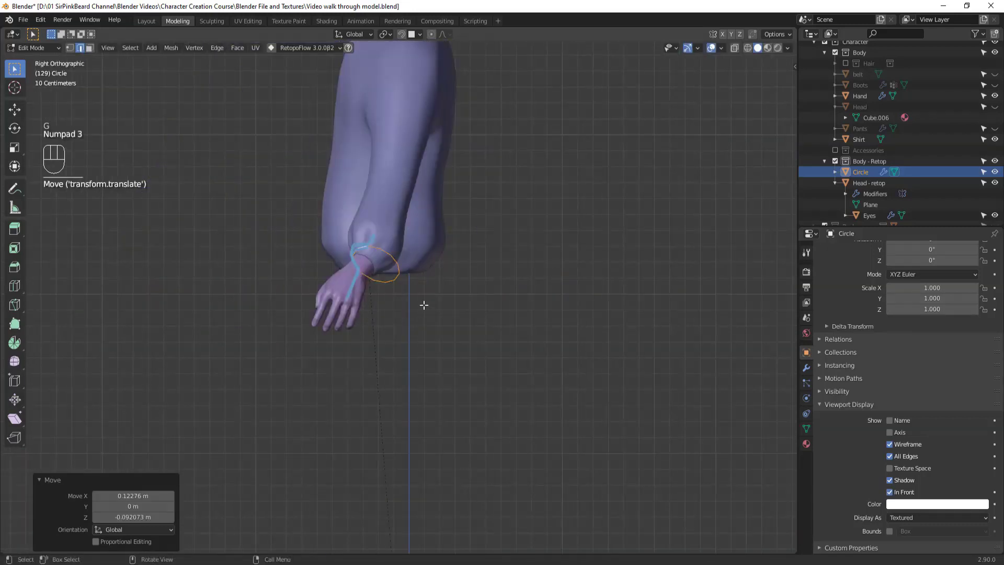
middle_click_drag(406, 296, 540, 287)
key("s")
left_click(464, 215)
key("r")
left_click(612, 309)
key("g")
left_click(594, 311)
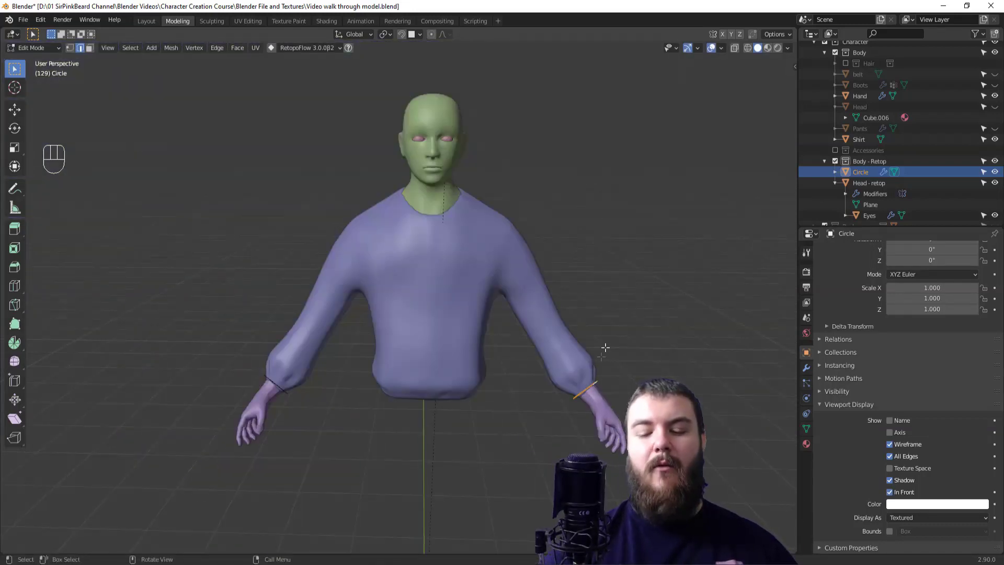
Step: Draw four annotation guide lines across the left sleeve: above the cuff, at the elbow, on the upper arm and at the shoulder
key("d")
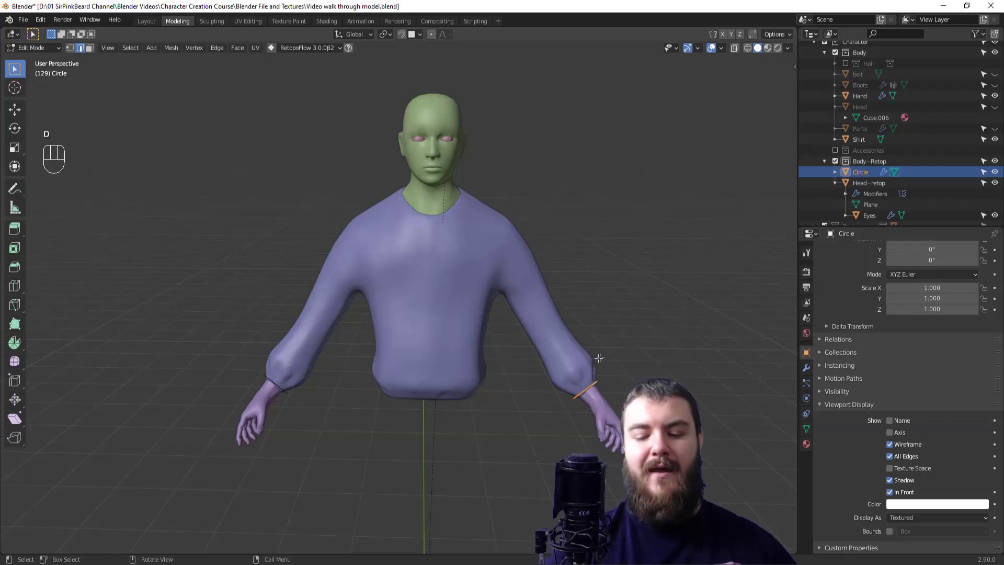
left_click_drag(598, 353, 545, 390)
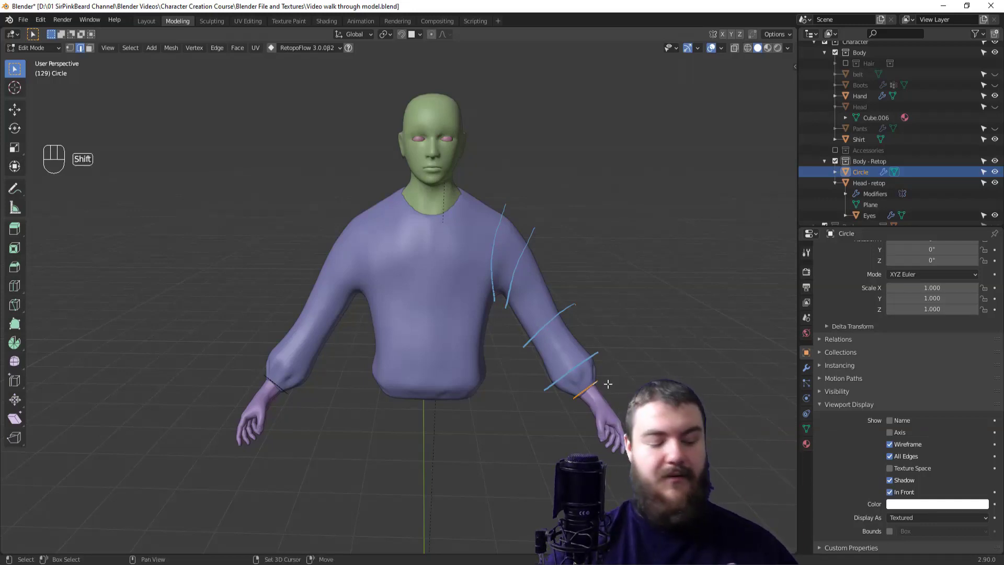
Step: Duplicate the wrist ring to the lowest guide line, then scale and move the copy to surround the puffed cuff
key("shift+d")
left_click(596, 364)
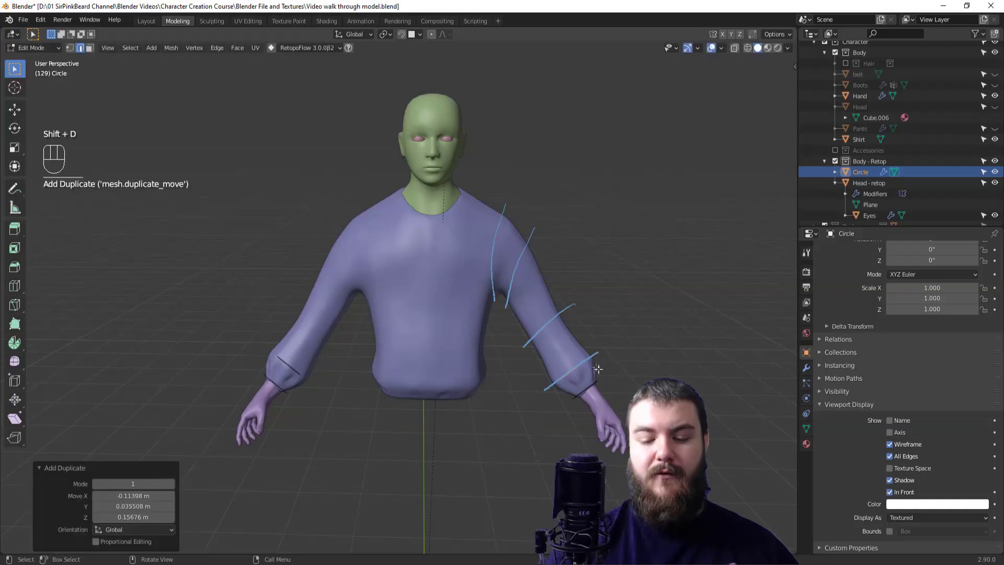
key("s")
left_click(640, 369)
middle_click_drag(640, 370, 580, 360)
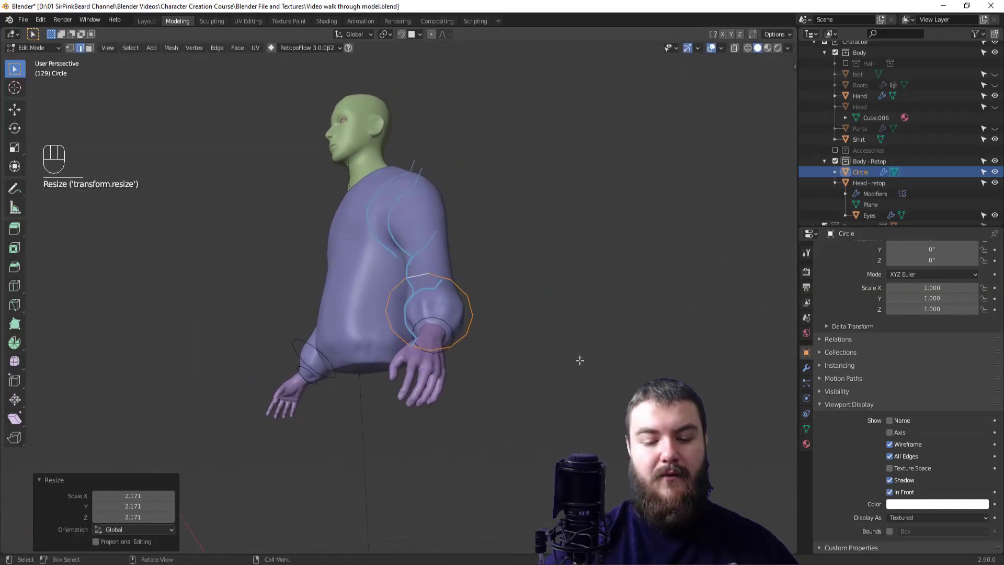
key("g")
left_click(590, 366)
key("s")
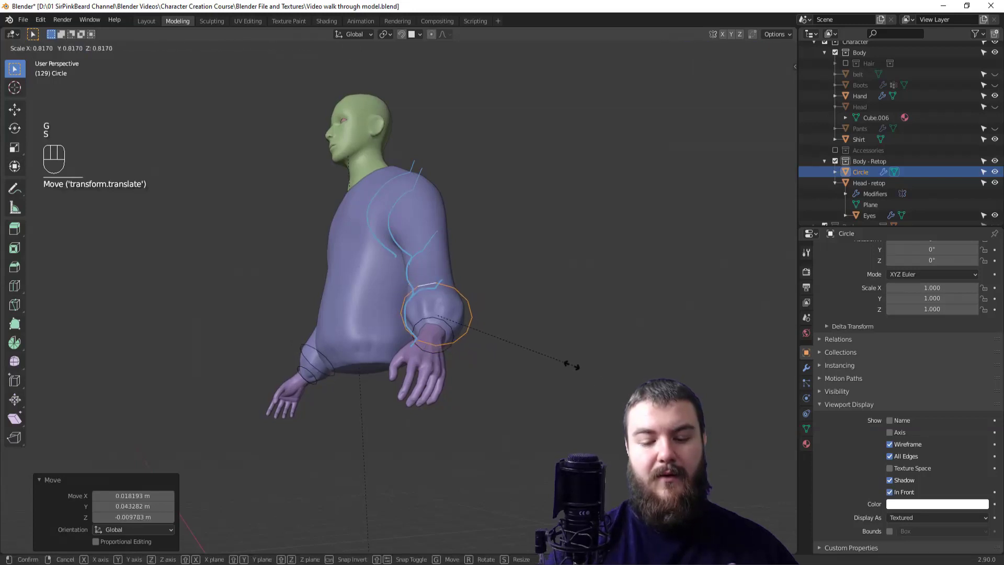
left_click(570, 366)
middle_click_drag(554, 365, 626, 400)
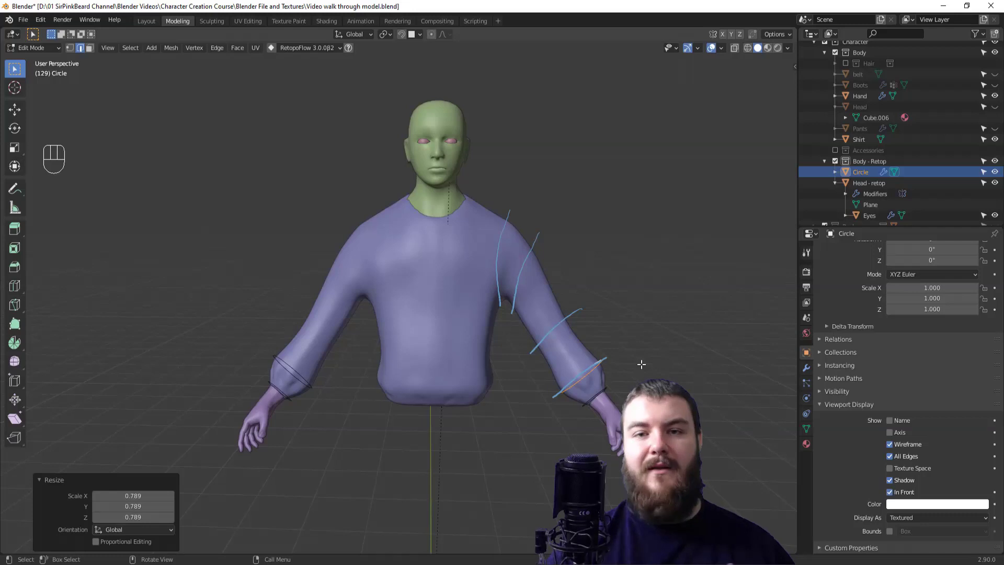
Step: Duplicate the cuff ring up to the elbow guide line, then move and rotate the copy around the sleeve
key("shift+d")
left_click(580, 341)
middle_click_drag(636, 341, 544, 343)
key("g")
left_click(552, 366)
key("r")
left_click(554, 392)
middle_click_drag(554, 392, 596, 352)
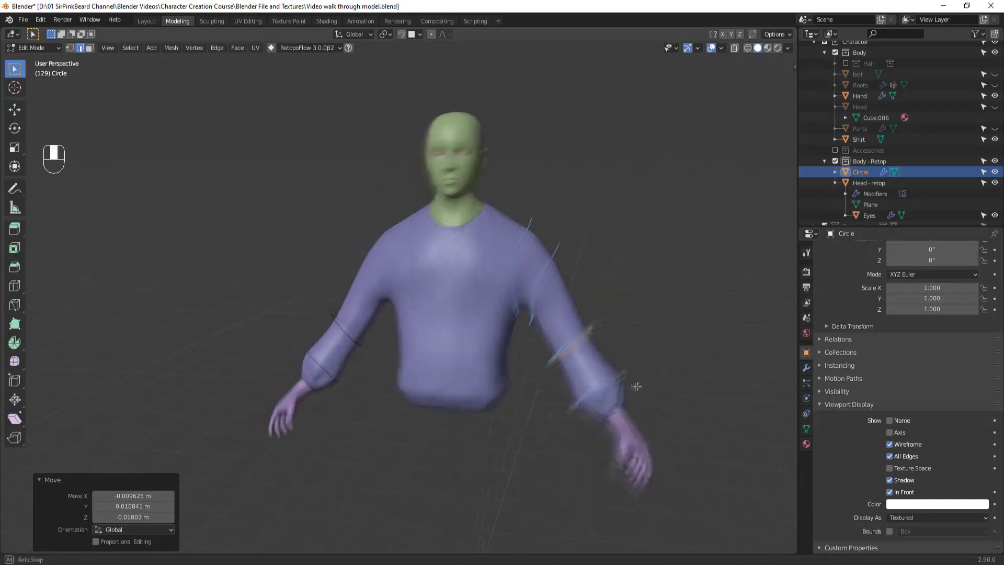
Step: Duplicate the elbow ring to the upper-arm guide line, then rotate, enlarge and reposition the copy around the sleeve
key("shift+d")
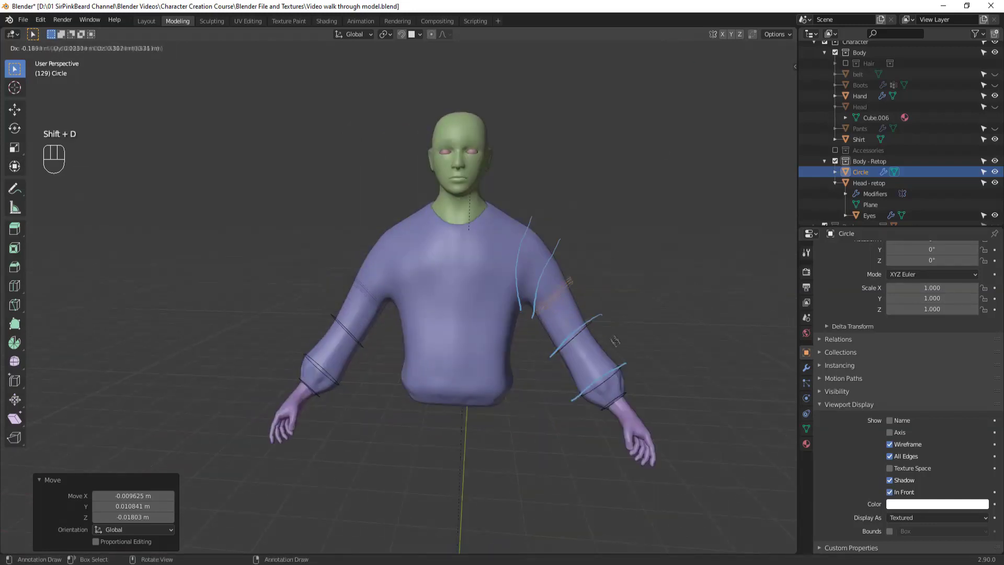
left_click(618, 314)
key("r")
left_click(635, 318)
key("s")
left_click(652, 323)
middle_click_drag(653, 322, 654, 358)
key("g")
left_click(547, 330)
key("s")
left_click(642, 358)
Step: Duplicate the upper-arm ring to the shoulder guide line, rotate the copy about 21.5° upright and scale it to fit
key("shift+d")
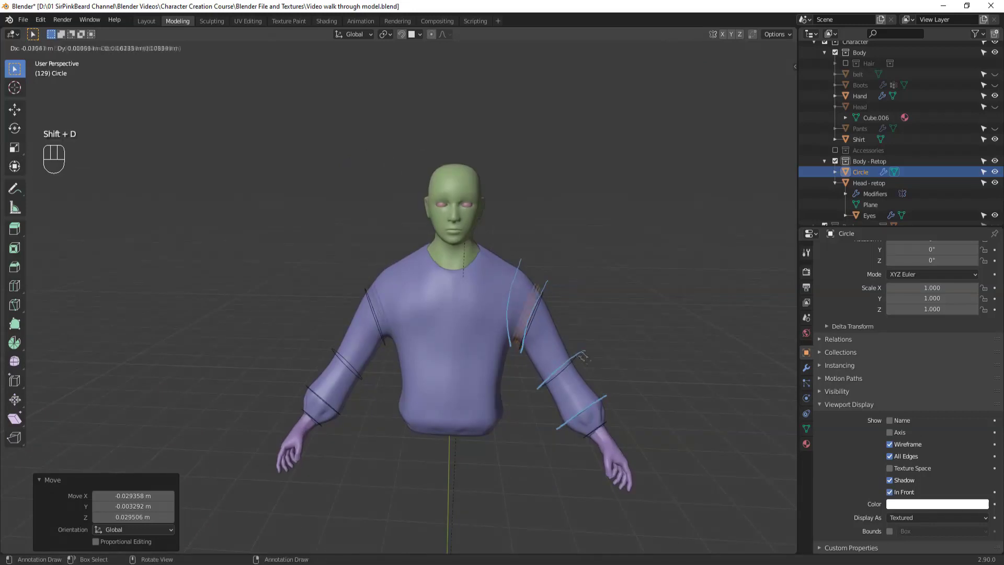
left_click(601, 341)
key("r")
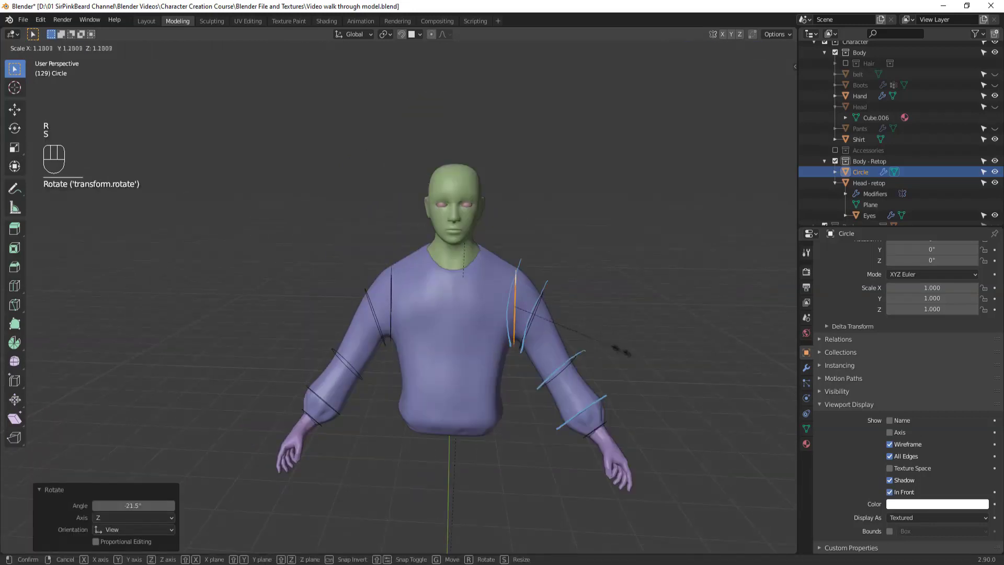
left_click(579, 361)
key("s")
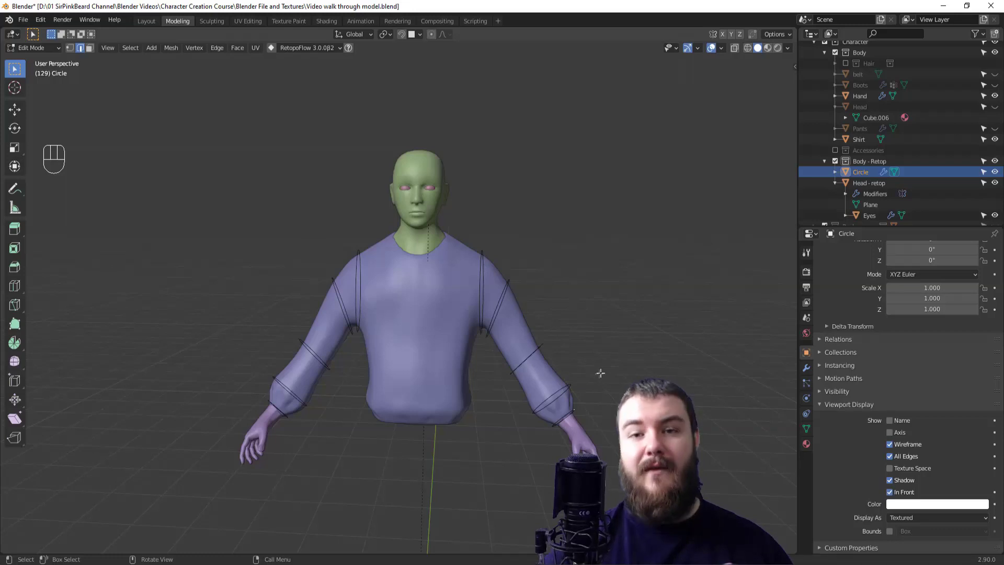
Step: Bridge the wrist ring to the cuff ring and the cuff ring to the elbow ring with Bridge Edge Loops
left_click(571, 420, "alt")
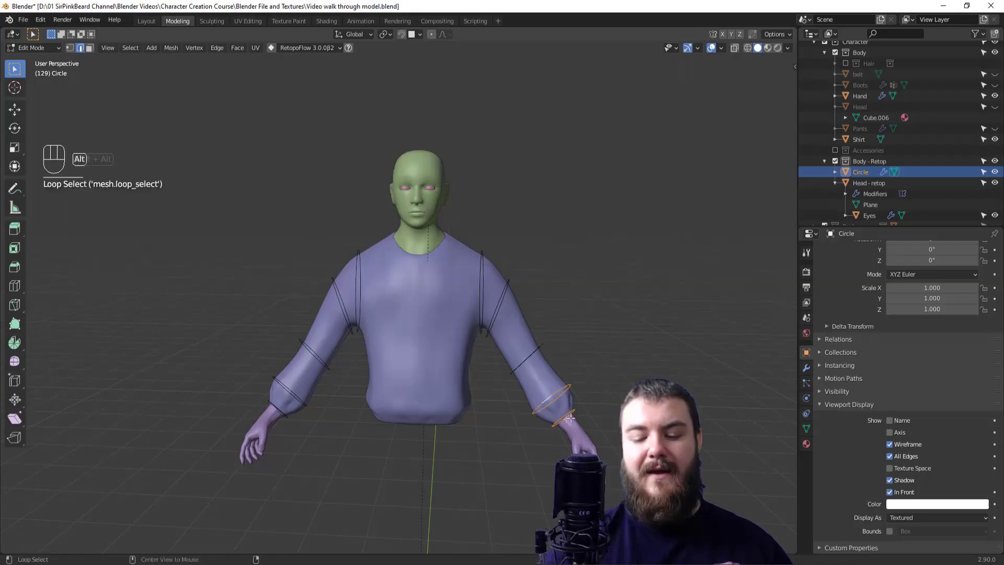
right_click(637, 309)
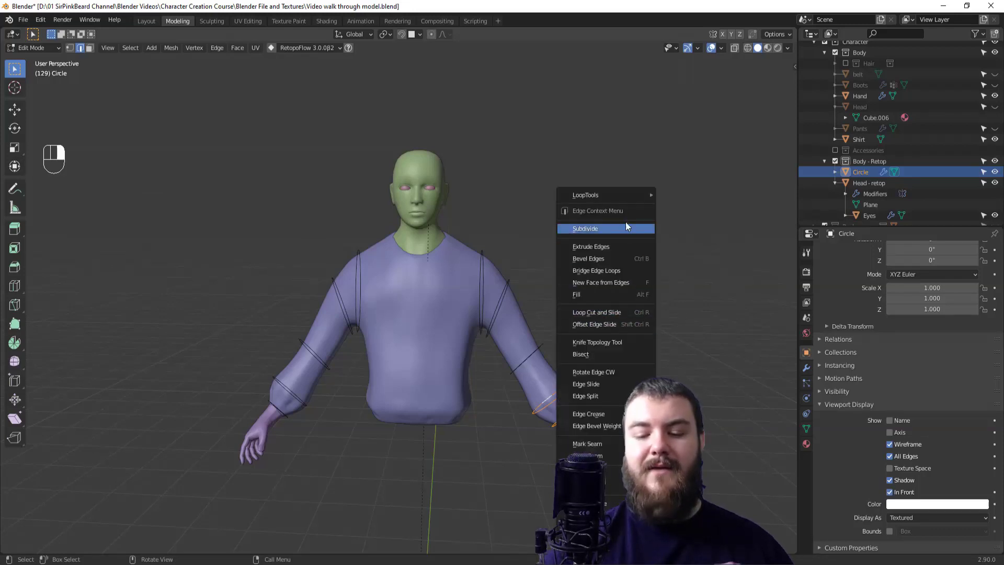
left_click(634, 271)
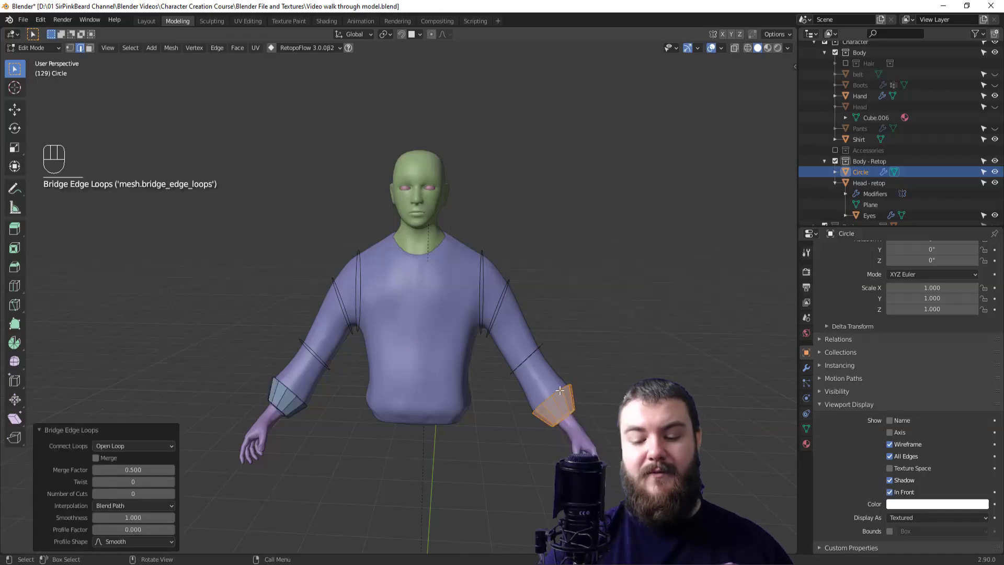
left_click(551, 400, "alt+shift")
right_click(585, 356)
left_click(585, 353)
left_click(498, 309, "alt+shift")
left_click(549, 392, "alt+shift")
right_click(569, 345)
left_click(557, 271)
key("ctrl+z")
Step: Bridge the elbow ring to the upper-arm ring and the upper-arm ring to the shoulder ring
left_click(529, 357, "alt+shift")
right_click(531, 259)
left_click(531, 258)
left_click(497, 306, "alt")
left_click(483, 303, "alt+shift")
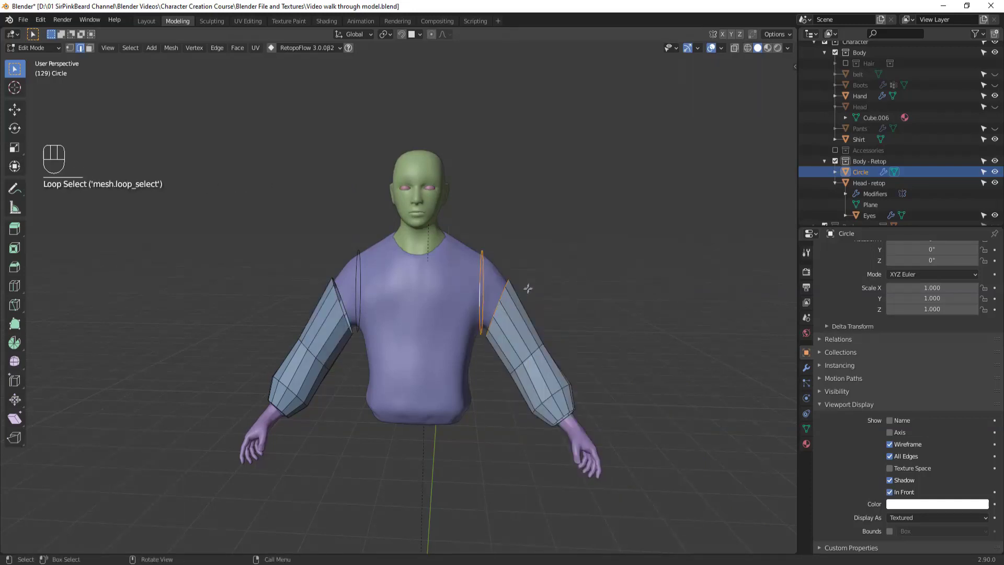
right_click(525, 314)
left_click(521, 271)
Step: Set Shirt as the Shrinkwrap modifier's target and check the wrapped sleeves in Object Mode
middle_click_drag(601, 330, 617, 377)
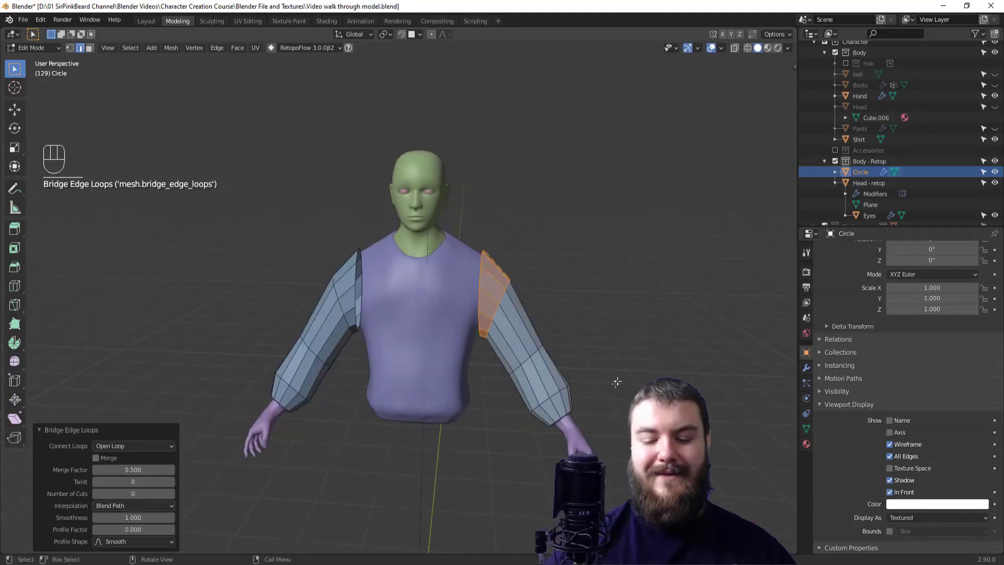
left_click(806, 368)
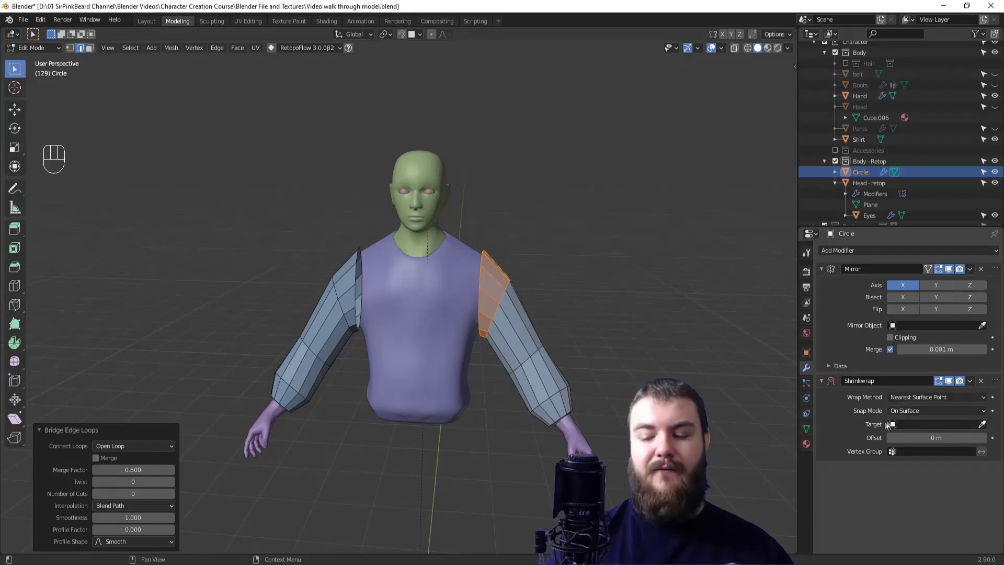
left_click(981, 424)
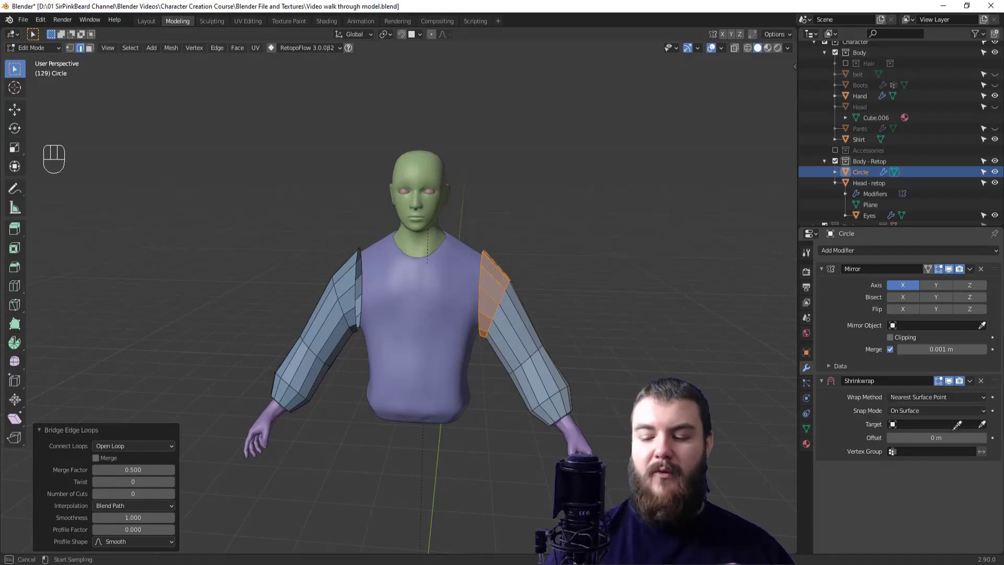
left_click(445, 365)
key("Tab")
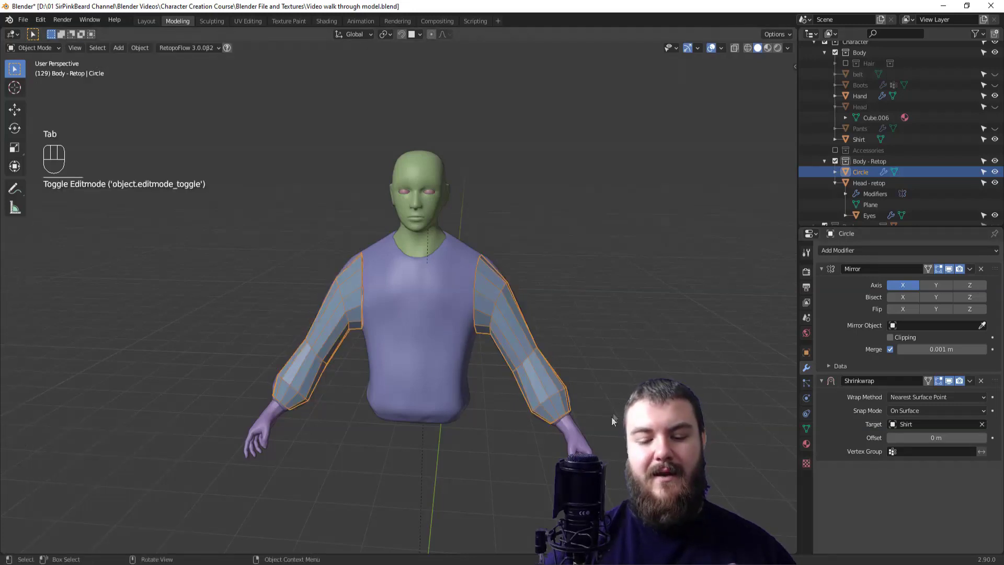
middle_click_drag(608, 421, 620, 423)
middle_click_drag(563, 411, 451, 441)
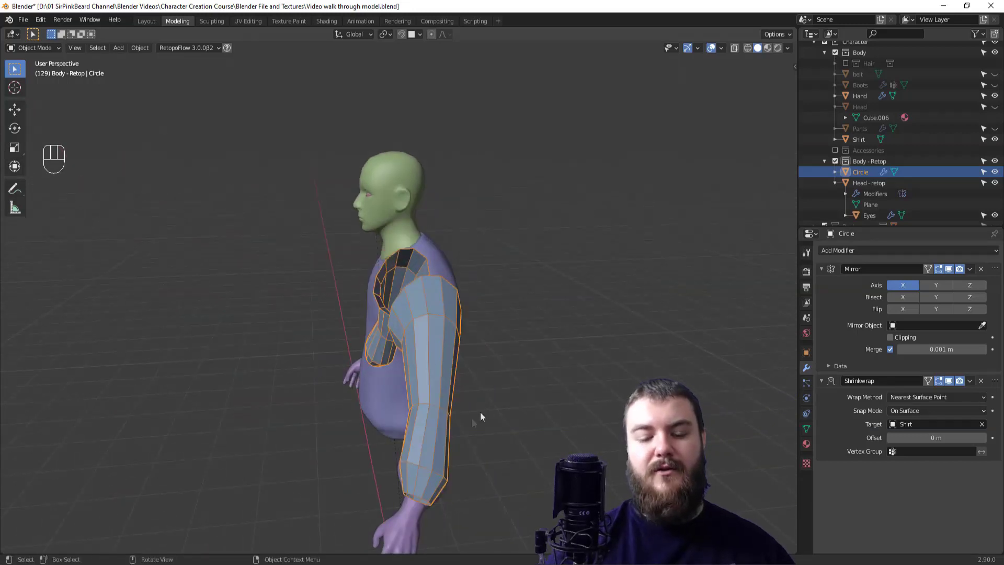
middle_click_drag(588, 400, 608, 405)
Step: Return to Edit Mode, turn on snapping and review its face-projection options
key("Tab")
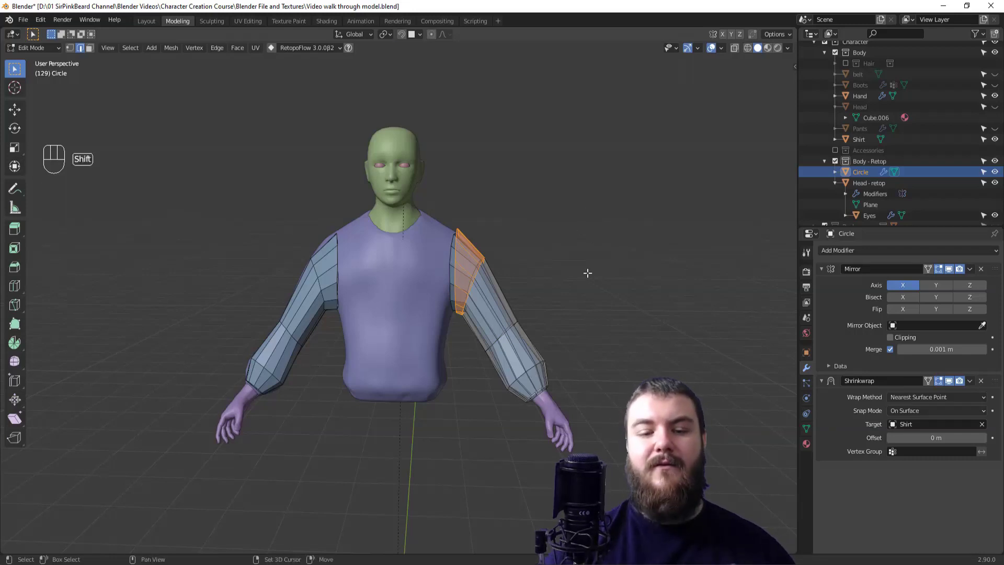
key("shift+Tab")
left_click(419, 34)
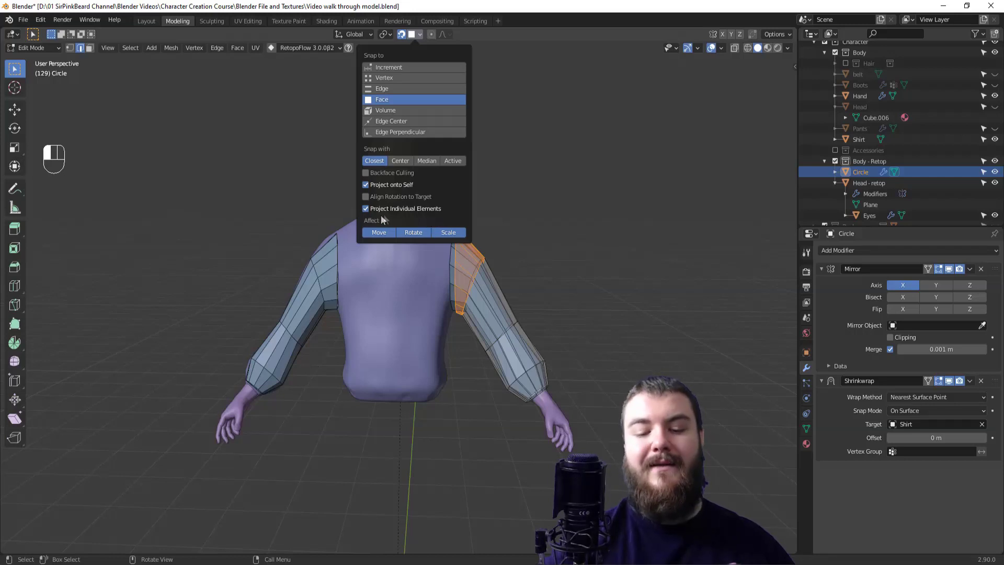
left_click(489, 226)
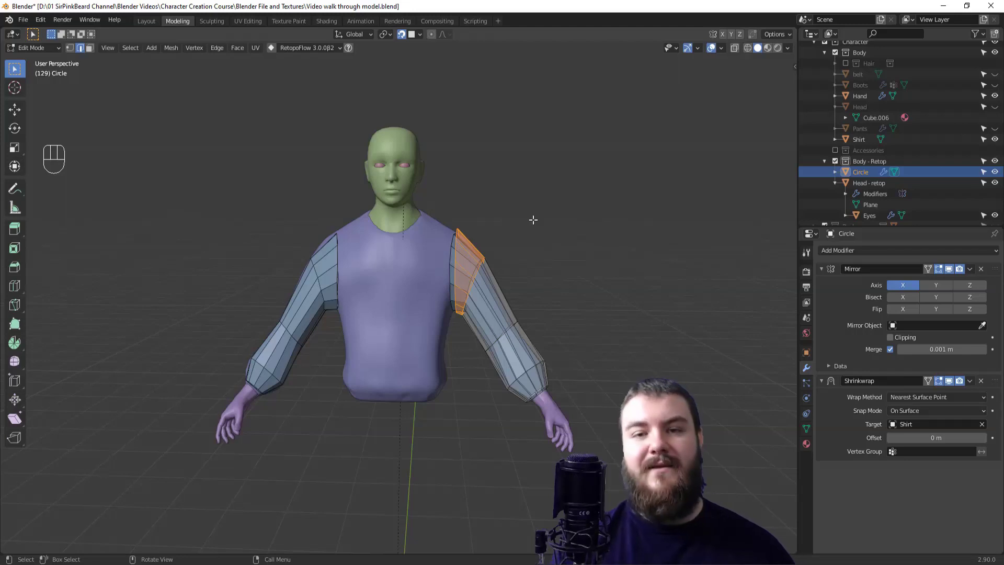
Step: In face selection mode, nudge the front faces of the sleeve so they snap onto the shirt surface
key("3")
left_click(491, 293)
scroll(529, 312, "up", 4)
left_click(547, 314, "shift")
key("g")
left_click(549, 312)
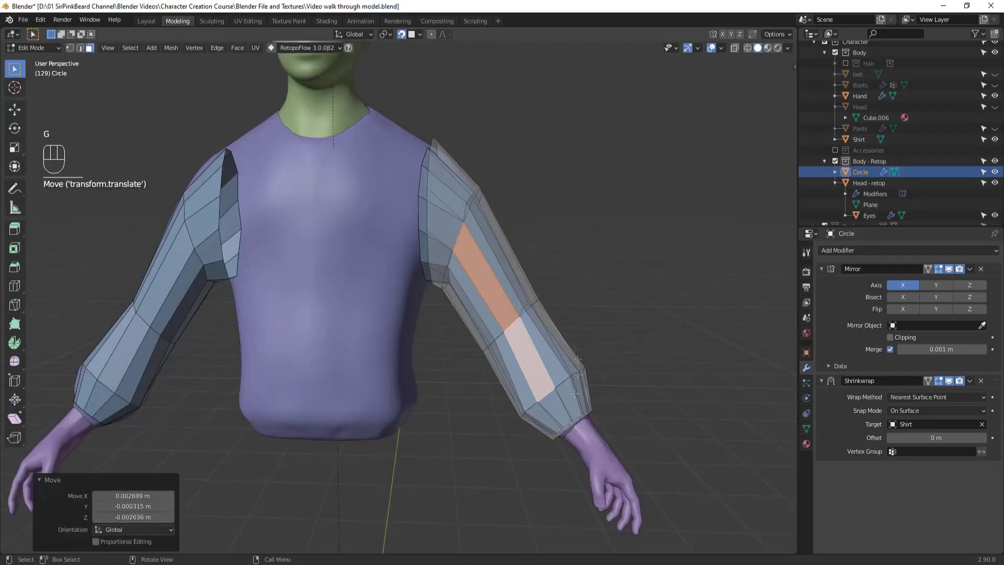
left_click(552, 419)
key("g")
left_click(556, 426)
Step: Select the strip of faces along the outer side of the sleeve and nudge it onto the shirt surface
middle_click_drag(555, 419, 465, 421)
left_click(454, 296)
left_click(470, 491, "shift")
left_click(470, 439, "shift")
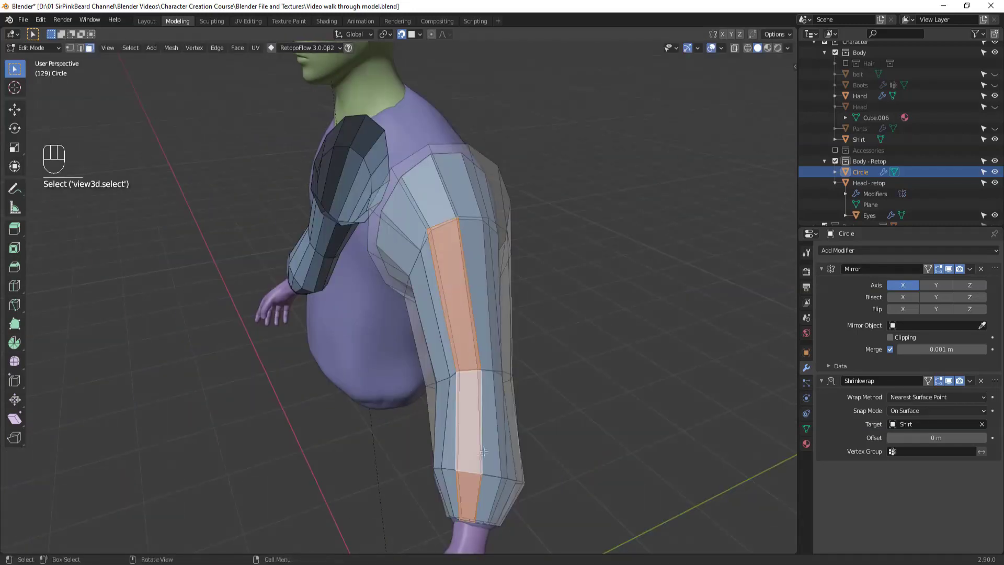
key("g")
left_click(527, 464)
Step: Select the three-face strip along the back of the sleeve and snap it onto the shirt surface
middle_click_drag(527, 464, 408, 439)
left_click(397, 238)
left_click(340, 355, "shift")
left_click(307, 418, "shift")
key("g")
left_click(381, 329)
Step: Snap two neighbouring face strips on the back and inner side of the sleeve onto the shirt surface
middle_click_drag(382, 330, 319, 335)
left_click(369, 379)
left_click(451, 277, "ctrl")
middle_click_drag(451, 286, 419, 298)
key("g")
left_click(400, 299)
left_click(300, 382)
left_click(369, 261, "ctrl")
key("g")
left_click(366, 277)
Step: Select the face strip along the underside of the sleeve and snap it onto the shirt surface
middle_click_drag(366, 277, 470, 309)
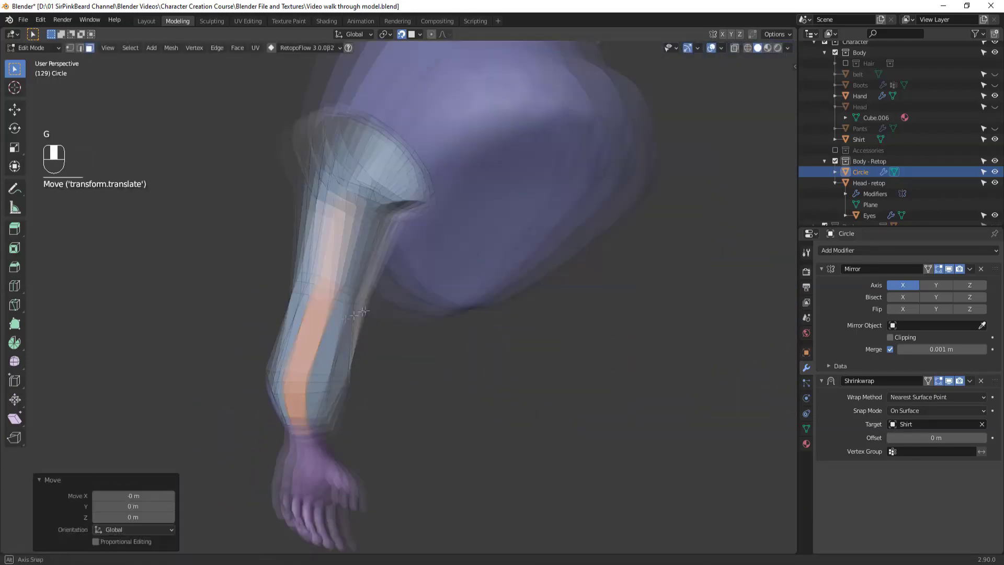
left_click(334, 314)
left_click(389, 434, "ctrl")
key("g")
left_click(358, 372)
Step: Nudge the front face of the shoulder section so it snaps onto the shirt surface
middle_click_drag(358, 373, 374, 426)
left_click(408, 288)
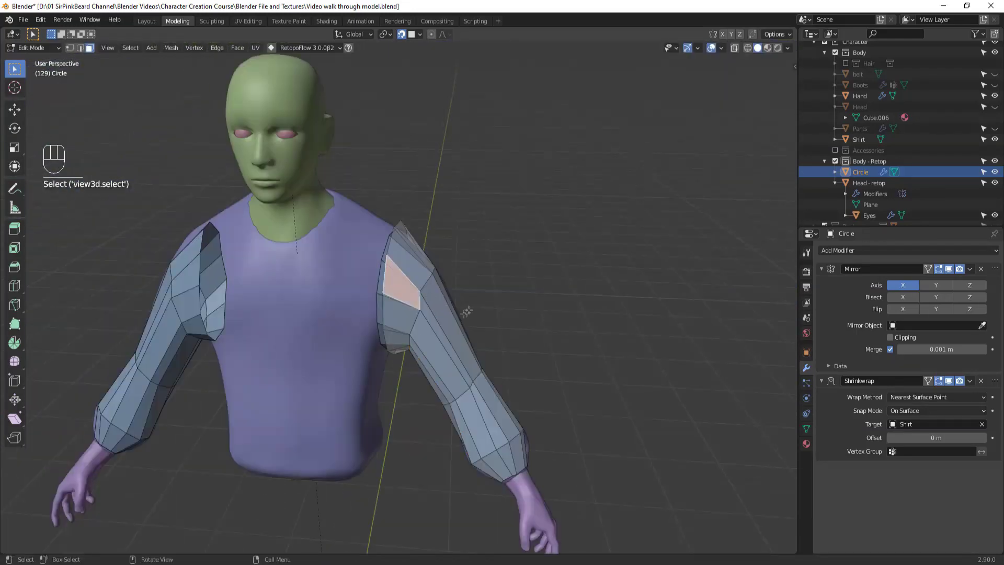
middle_click_drag(466, 312, 424, 309)
key("g")
left_click(424, 308)
middle_click_drag(555, 293, 403, 272)
key("g")
left_click(437, 295)
key("g")
left_click(434, 295)
Step: Snap further shoulder-section faces onto the shirt, including the lower front face near the armpit
left_click(422, 316)
key("g")
left_click(418, 316)
left_click(425, 298)
key("g")
middle_click_drag(429, 304, 586, 335)
left_click(429, 301)
left_click(387, 314)
key("g")
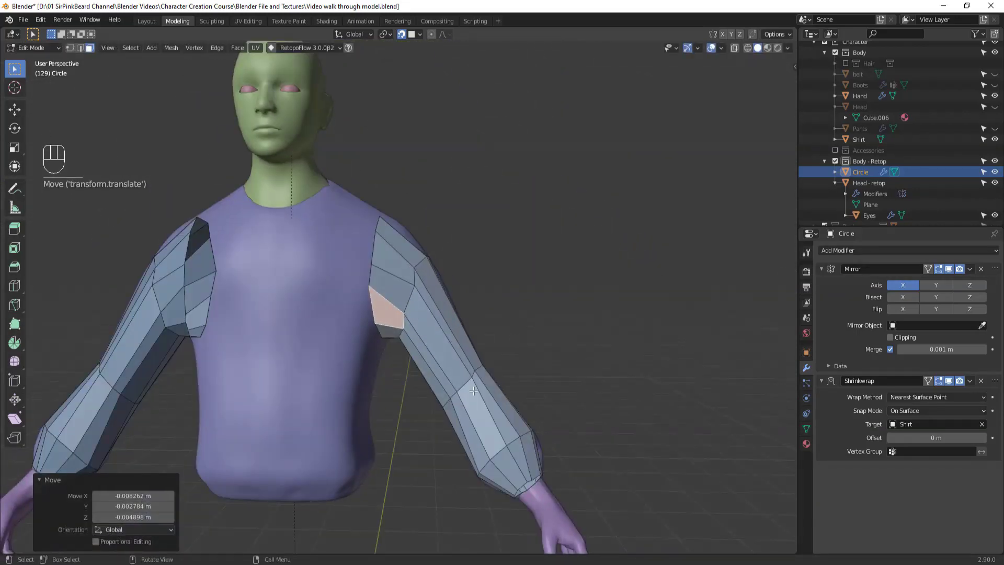
Step: In vertex selection mode, reposition the front elbow vertices to even out the ring
key("1")
left_click(474, 385)
key("g")
left_click(468, 386)
key("g")
left_click(465, 384)
Step: Reposition a front vertex of the upper-arm ring and an inner vertex of the elbow ring
left_click(416, 287)
key("g")
left_click(417, 296)
left_click(463, 385)
middle_click_drag(484, 386, 488, 329)
key("g")
left_click(468, 369)
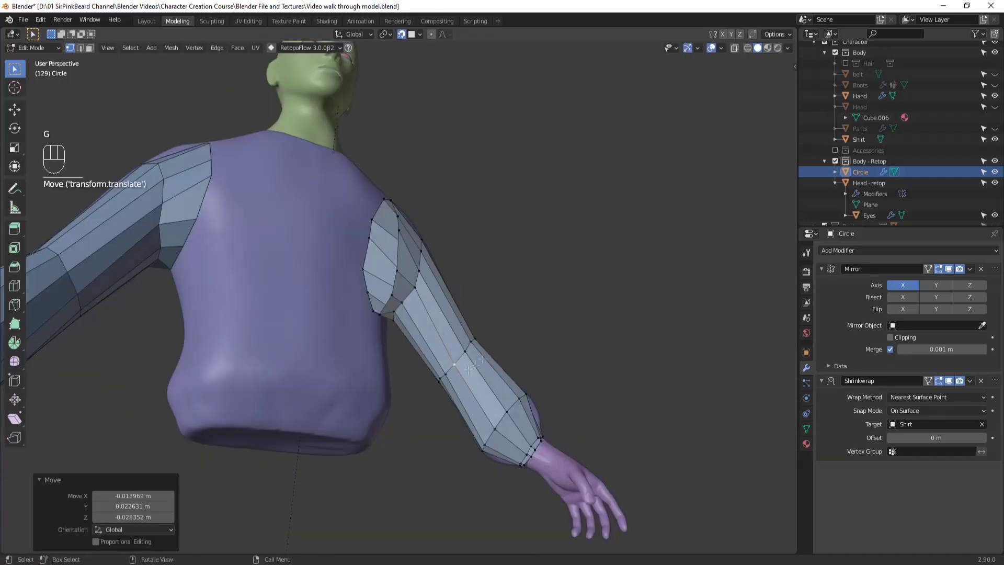
Step: Even out the outer side of the lower sleeve by repositioning its vertices, moving two of them together
middle_click_drag(575, 337, 473, 392)
left_click(444, 451)
middle_click_drag(478, 437, 392, 429)
key("g")
left_click(521, 438)
key("g")
left_click(511, 438)
left_click(444, 443)
left_click(416, 336, "shift")
key("g")
left_click(397, 364)
Step: Reposition the outer and rear vertices of the upper-arm ring so its spacing is even
left_click(491, 154)
middle_click_drag(492, 154, 540, 204)
key("g")
left_click(482, 235)
left_click(440, 172)
key("g")
left_click(512, 286)
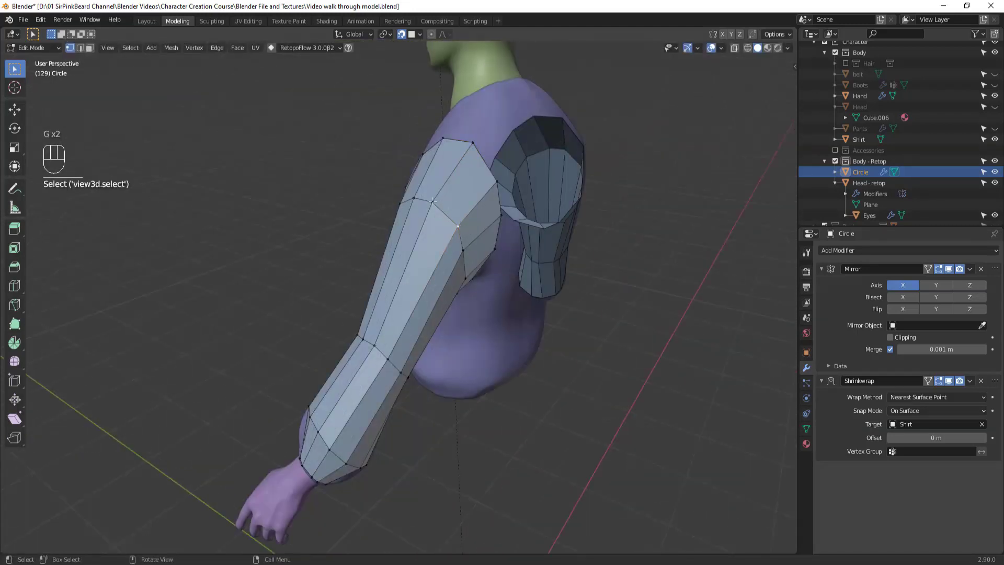
middle_click_drag(436, 203, 469, 214)
key("g")
left_click(469, 213)
Step: Reposition the rear vertices of the elbow ring along the shirt surface
middle_click_drag(465, 340, 557, 324)
left_click(443, 313)
key("g")
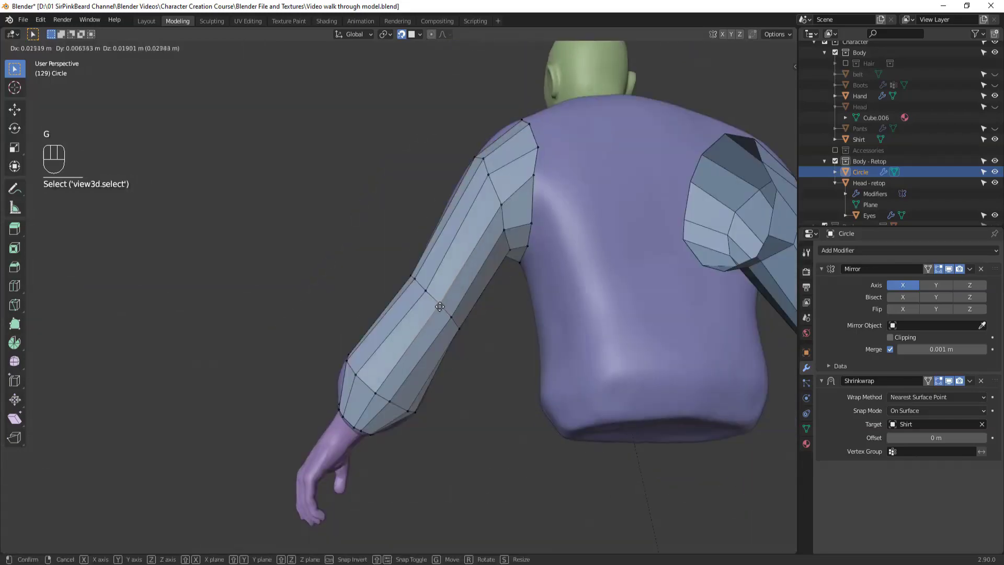
left_click(441, 308)
middle_click_drag(440, 308, 441, 264)
left_click(436, 266)
key("g")
left_click(437, 265)
Step: Reposition the rear upper-arm vertices near the armpit to smooth the sleeve's edge flow
left_click(466, 179)
key("g")
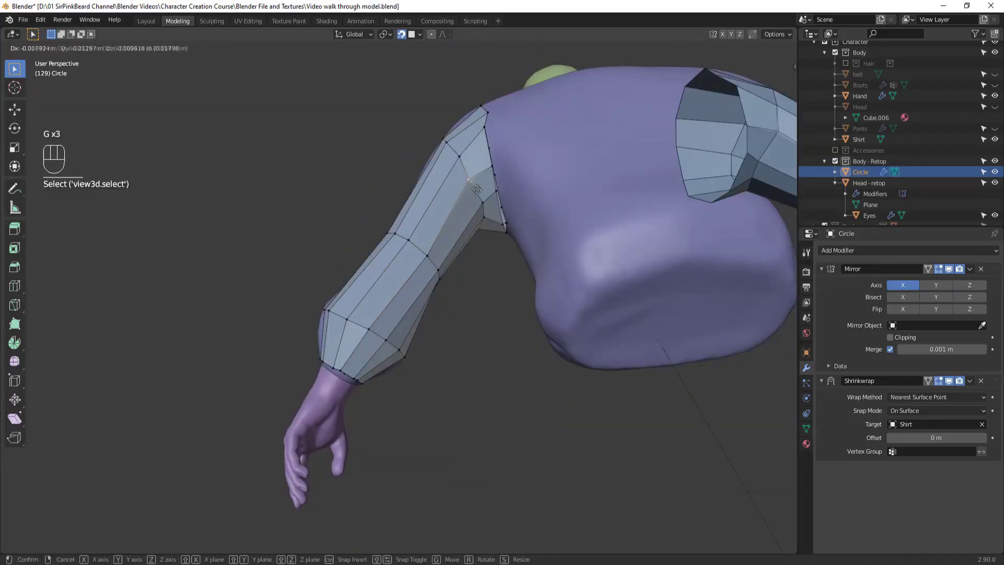
left_click(473, 185)
middle_click_drag(473, 185, 521, 260)
left_click(550, 208)
key("g")
left_click(558, 212)
Step: Reposition two more uneven vertices on the inner side of the sleeve
middle_click_drag(575, 364, 463, 361)
left_click(544, 264)
key("g")
left_click(536, 280)
left_click(547, 366)
key("g")
left_click(578, 371)
Step: Adjust the remaining uneven vertices of the lower and upper sleeve to even out the topology
left_click(448, 356)
key("g")
middle_click_drag(465, 408, 593, 342)
key("g")
left_click(465, 340)
left_click(471, 230)
key("g")
key("g")
left_click(511, 262)
key("g")
left_click(510, 259)
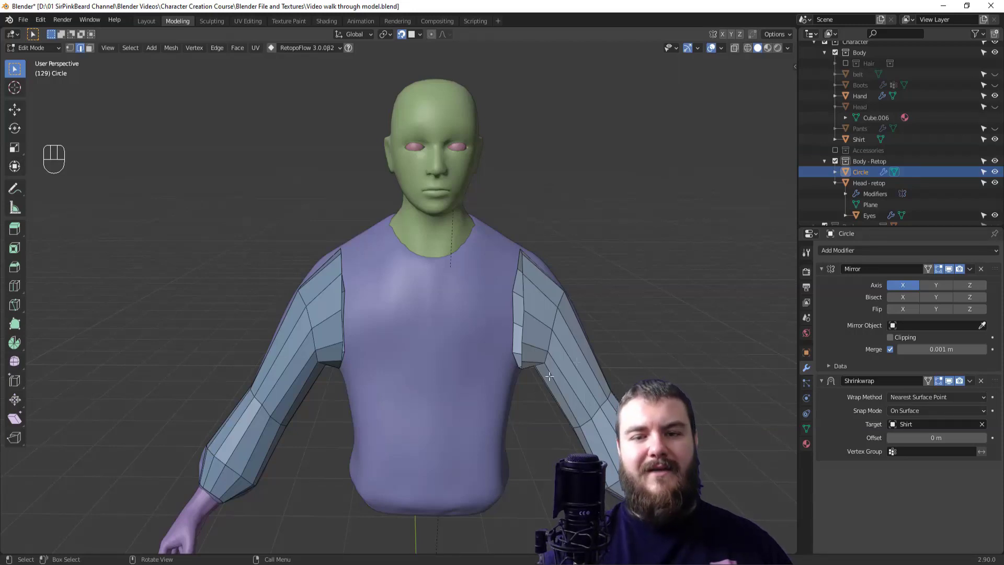
Step: Extrude a front shoulder edge across the chest, move its end to the centre line and enable Clipping on the Mirror modifier
middle_click_drag(558, 310, 544, 309)
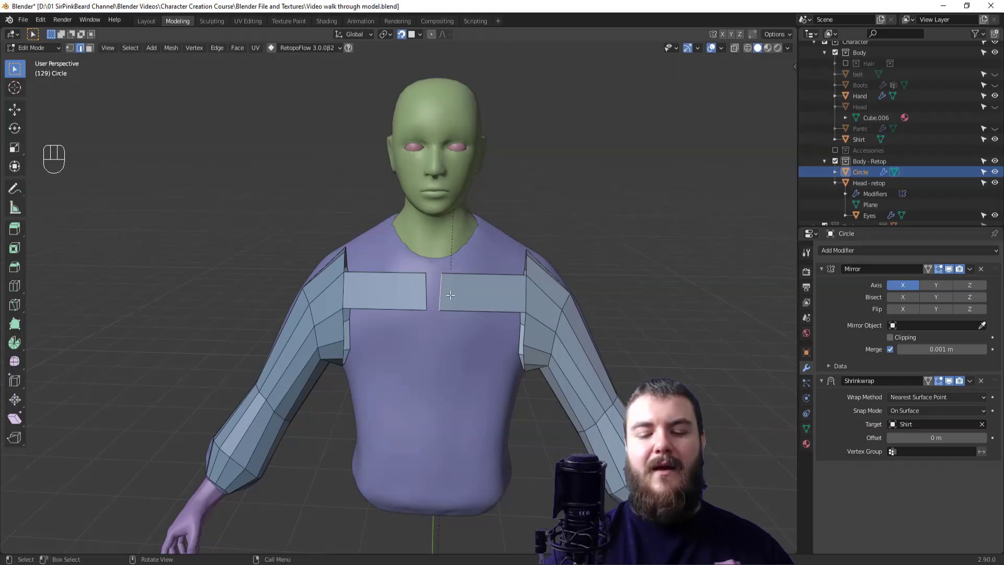
key("g")
left_click(447, 333)
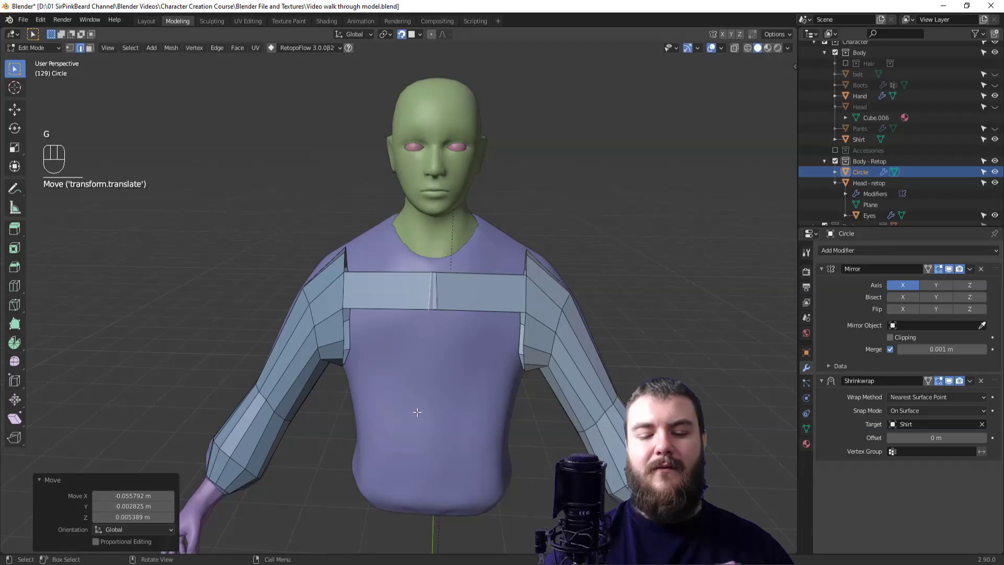
scroll(453, 277, "up", 4)
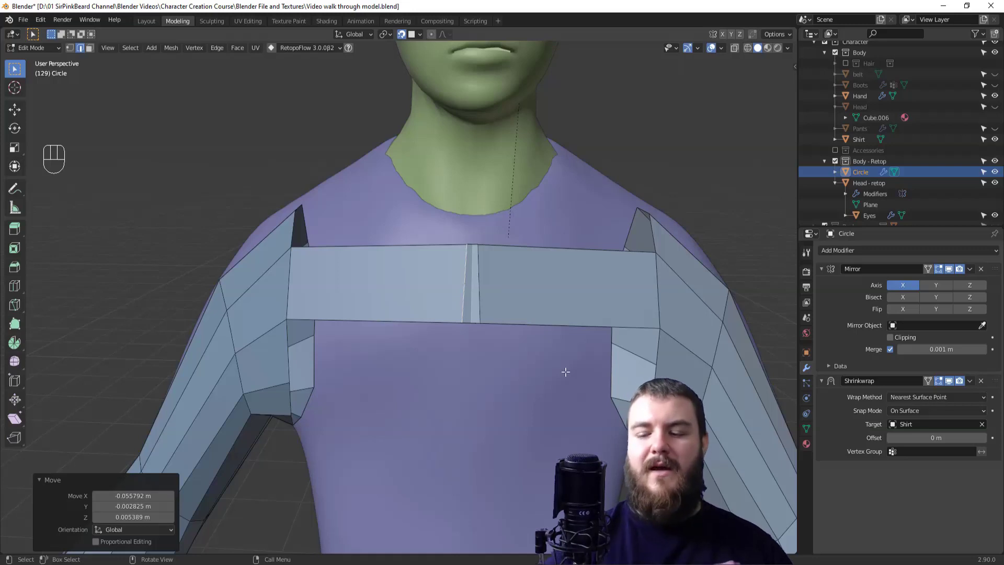
left_click(891, 338)
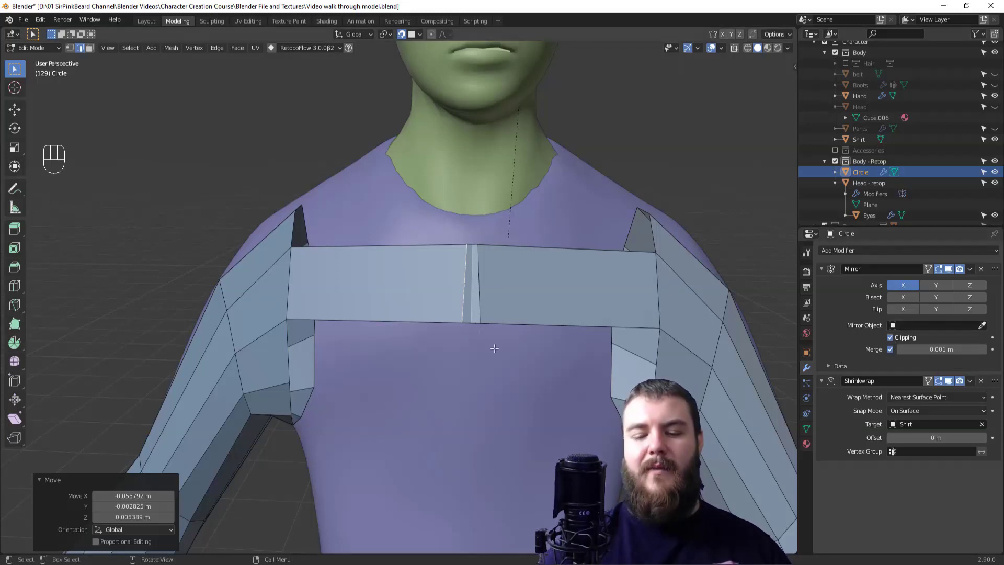
Step: Move the chest strip's inner edge onto the centre line so the mirrored halves join without overlapping
key("g")
left_click(483, 292)
key("g")
left_click(483, 293)
middle_click_drag(563, 313, 532, 180)
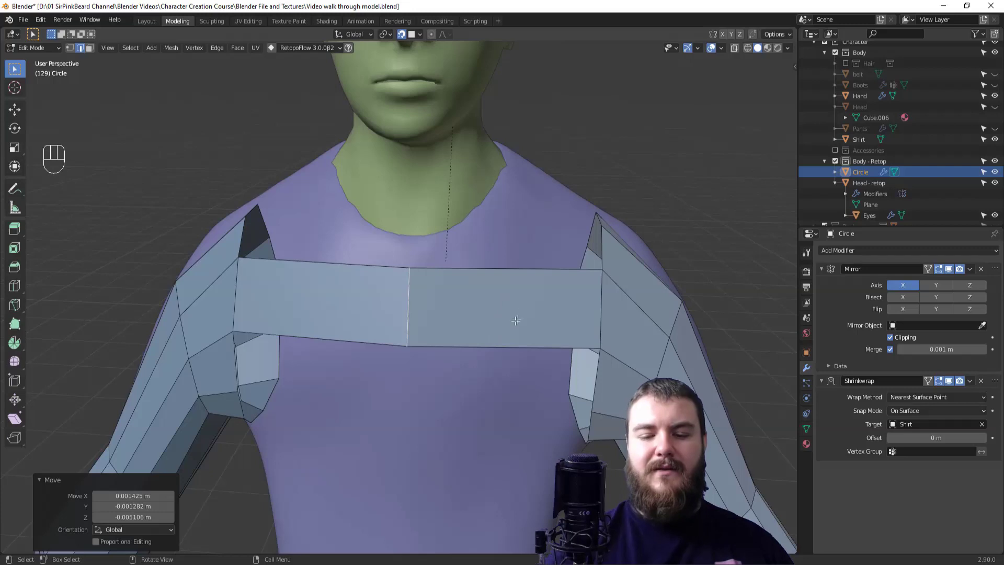
Step: Annotate vertical guide strokes on one side of the chest to mark where the edge loops should run
left_click_drag(513, 148, 512, 189)
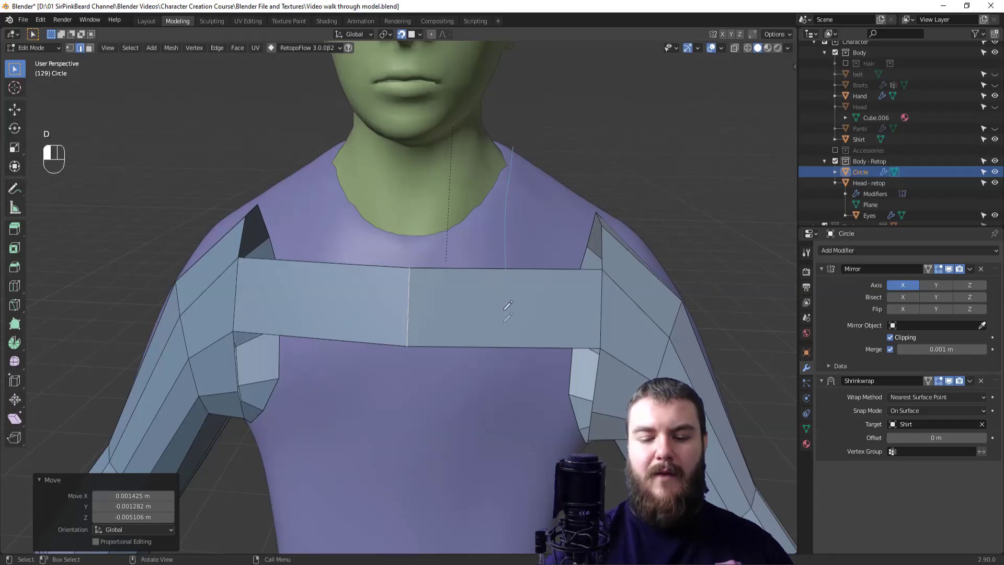
left_click_drag(508, 301, 502, 385)
left_click_drag(557, 280, 563, 177)
left_click_drag(563, 177, 555, 282)
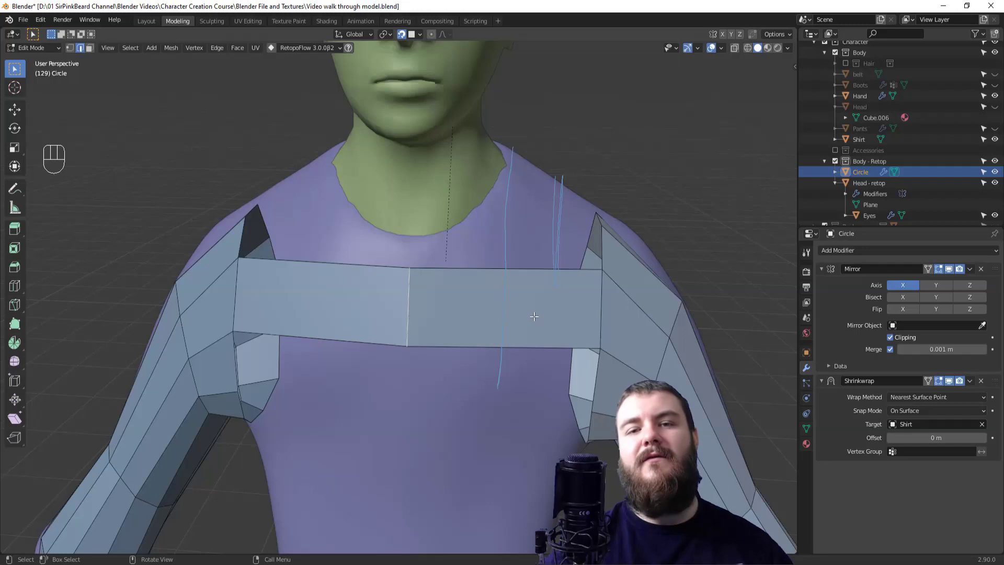
Step: Add one loop cut across the middle of the chest strip and move it onto the annotated guide line
key("ctrl+r")
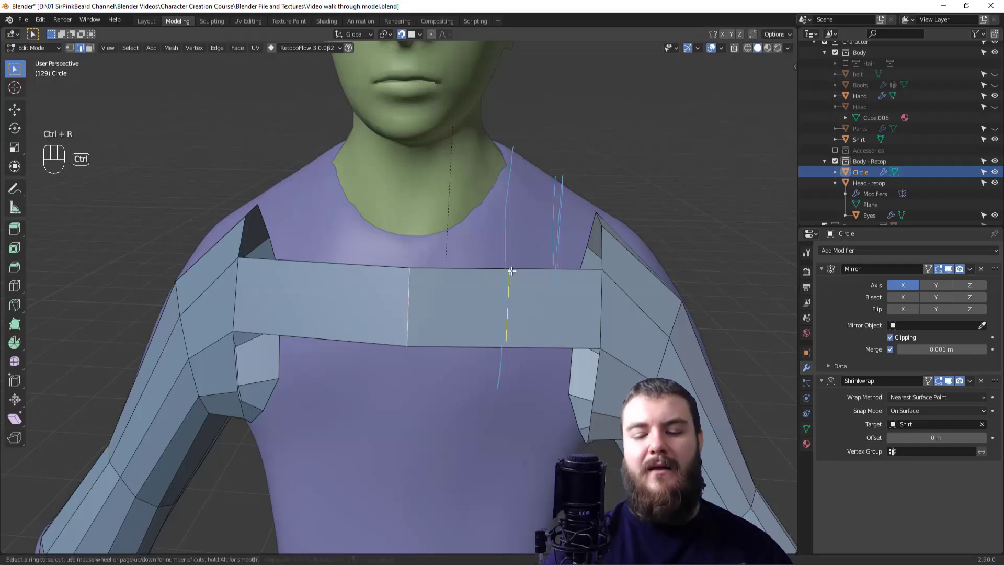
left_click(512, 271)
left_click(504, 284)
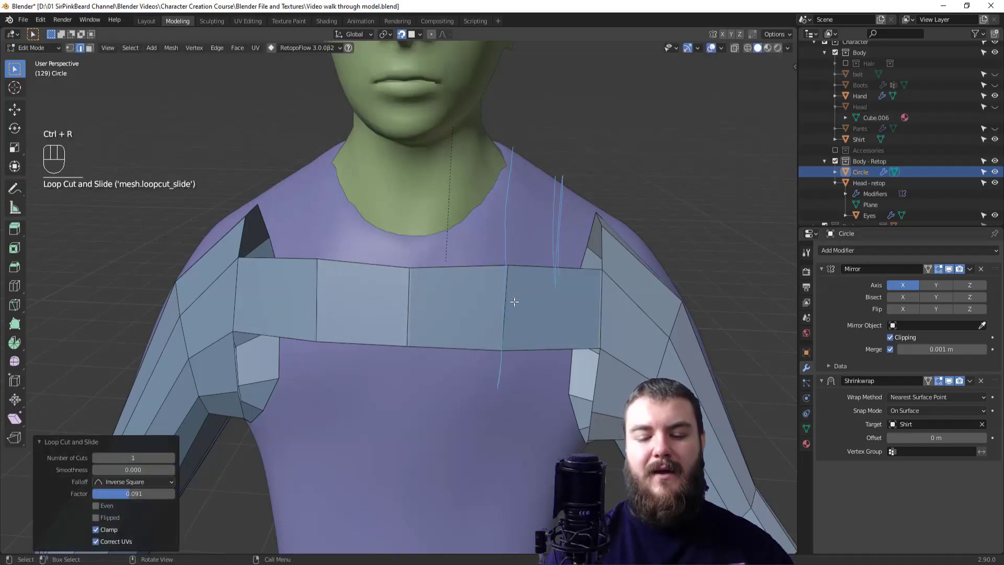
key("g")
left_click(520, 301)
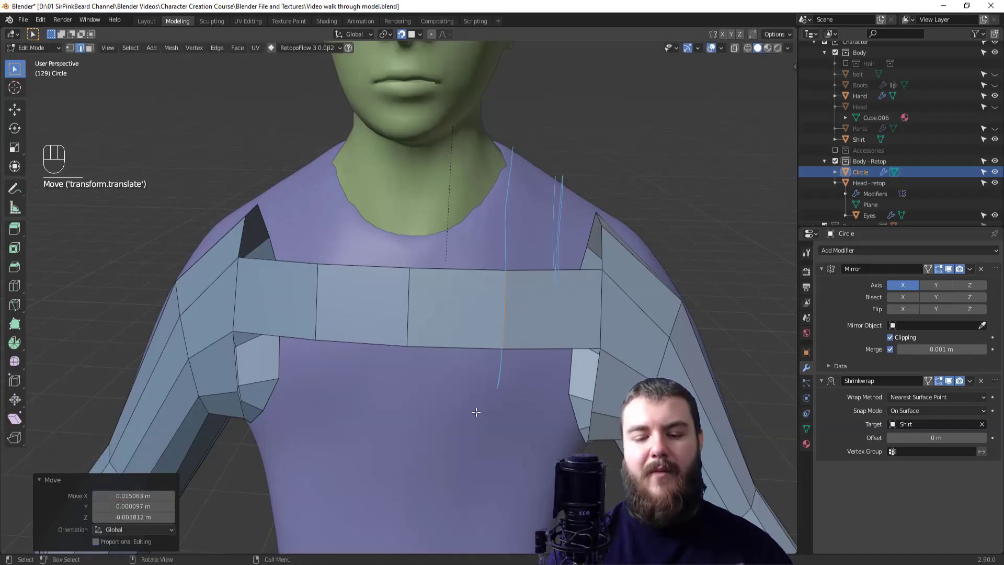
Step: Annotate further guide strokes around the shoulder to mark the edge flow over it
middle_click_drag(476, 413, 540, 442)
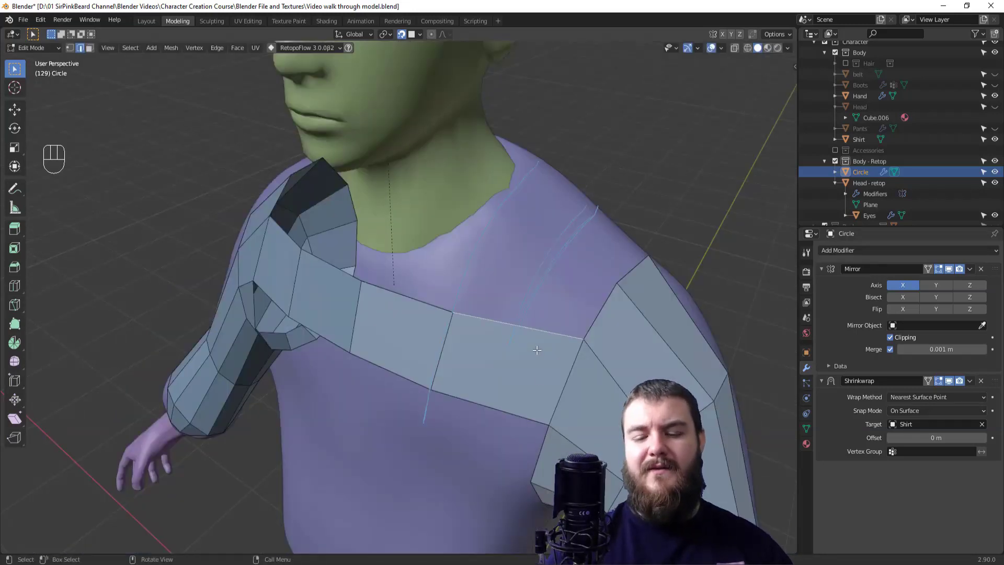
middle_click_drag(668, 290, 367, 367)
key("d")
key("d")
key("d")
left_click_drag(361, 363, 408, 352)
middle_click_drag(422, 408, 600, 339)
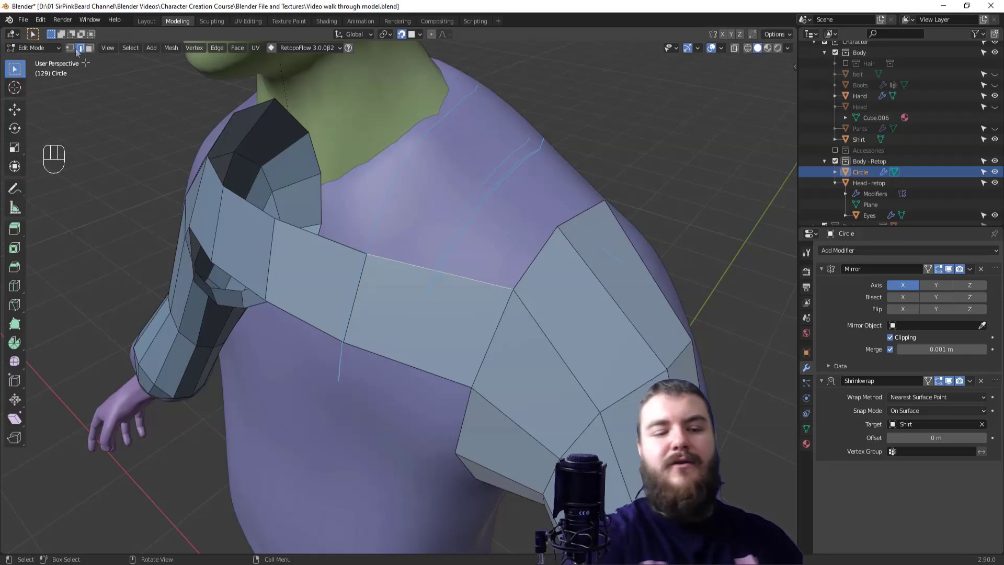
Step: Search the add-on preferences for "f2" and view the details of the Mesh: F2 add-on
left_click(40, 21)
left_click(98, 177)
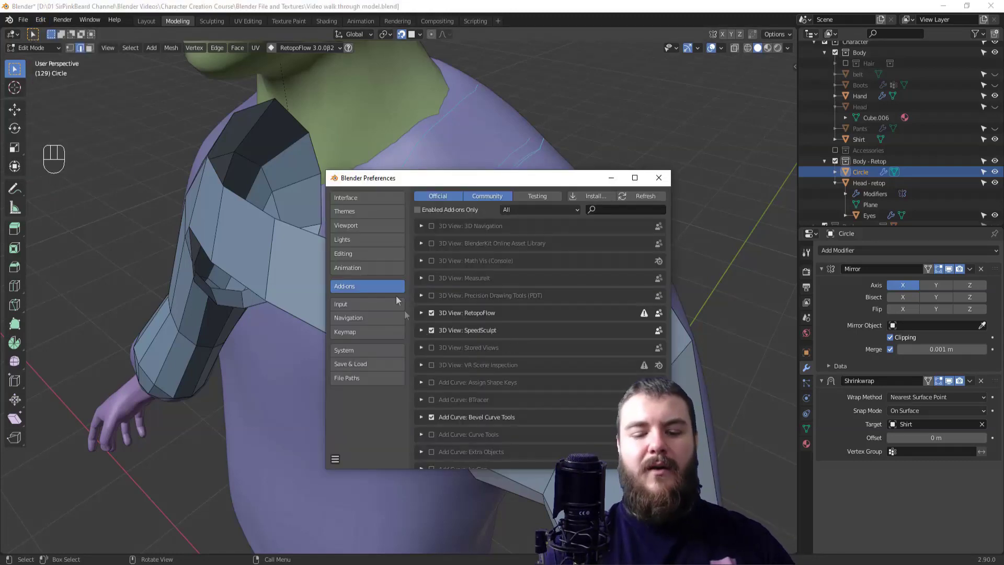
left_click(611, 210)
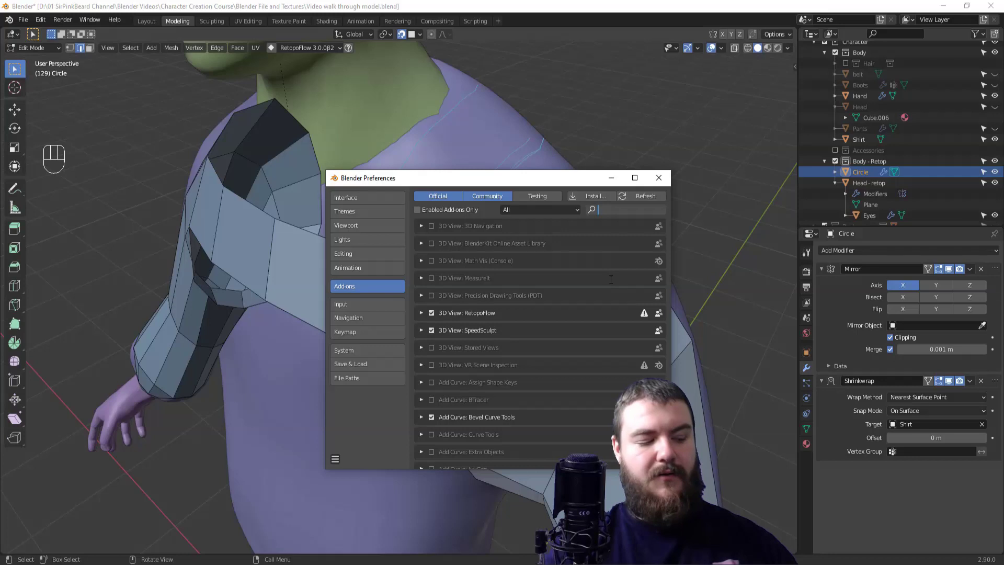
type("f2")
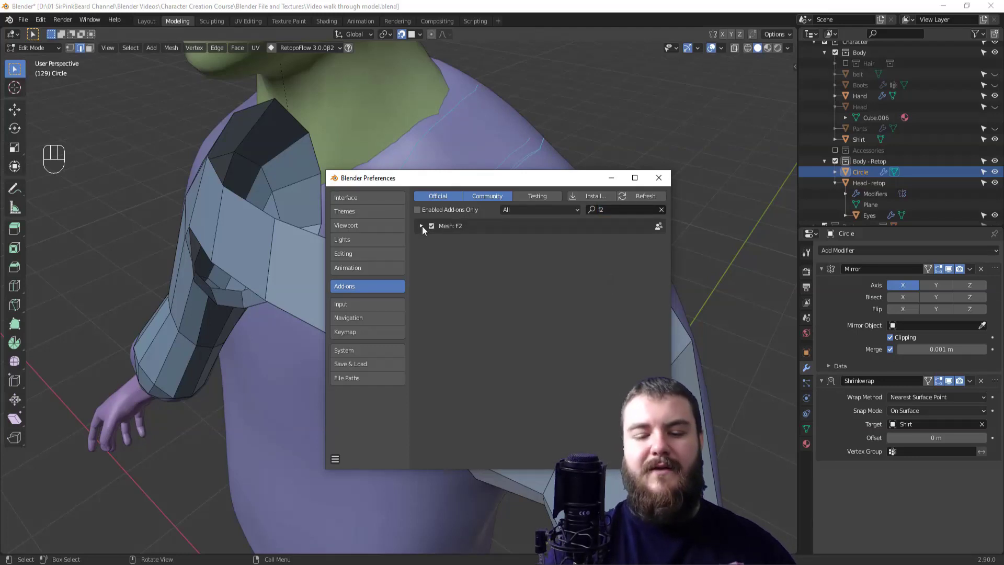
left_click(422, 225)
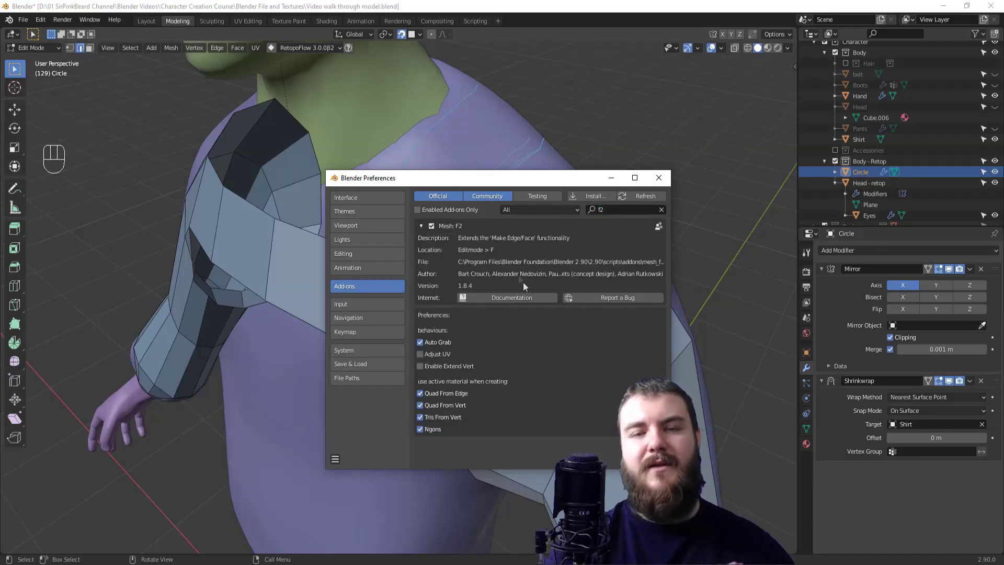
left_click(660, 178)
Step: Create a quad with F2 from the corner vertex between chest strip and sleeve, placing its new vertex on the shoulder
key("1")
middle_click_drag(643, 295, 549, 402)
left_click(467, 436)
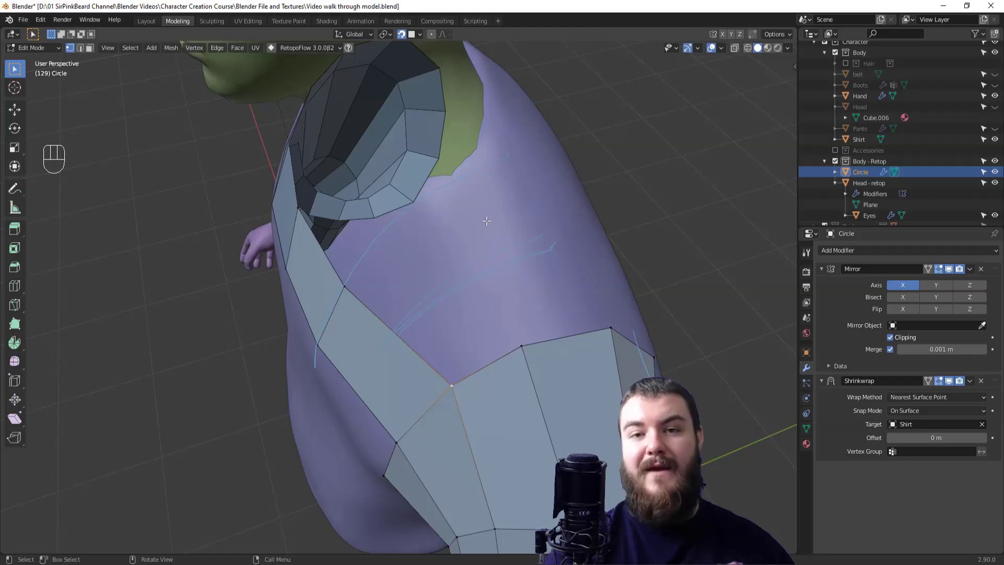
key("f")
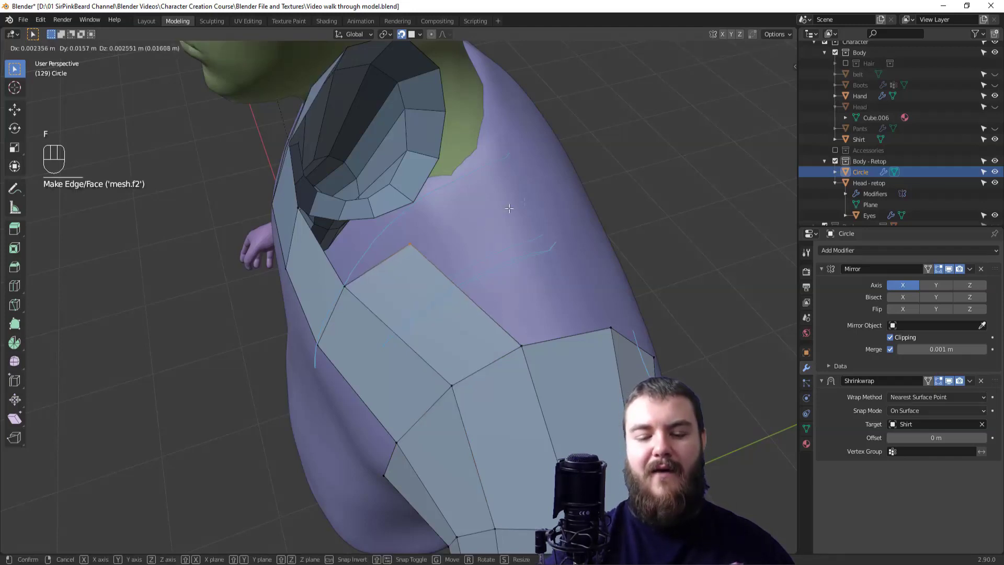
left_click(559, 216)
middle_click_drag(569, 330, 609, 310)
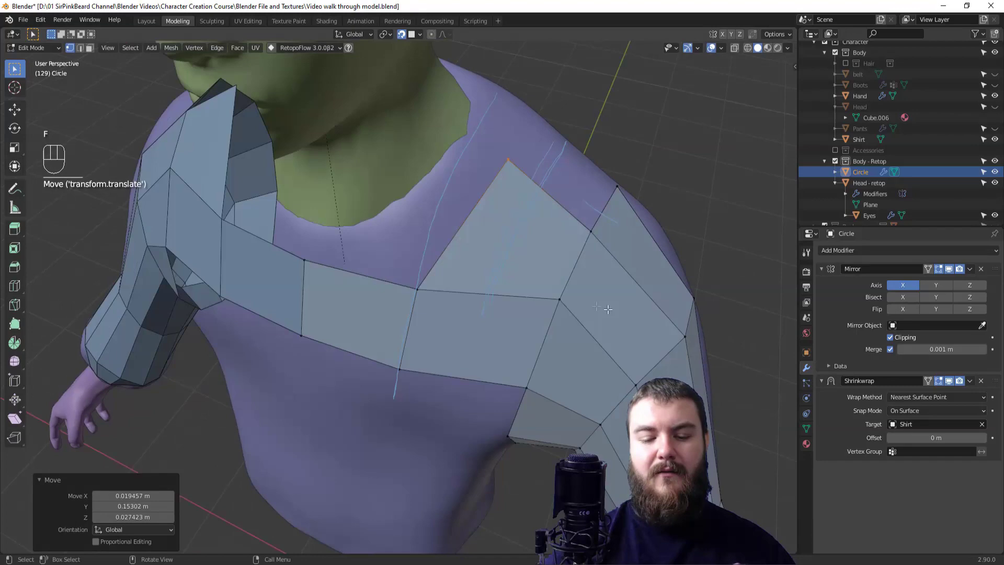
Step: Reposition the chest strip's upper vertices at the loop cut and centre line to even out the edge flow
left_click(436, 267)
key("g")
left_click(445, 260)
left_click(314, 268)
middle_click_drag(314, 268, 538, 322)
key("g")
left_click(354, 251)
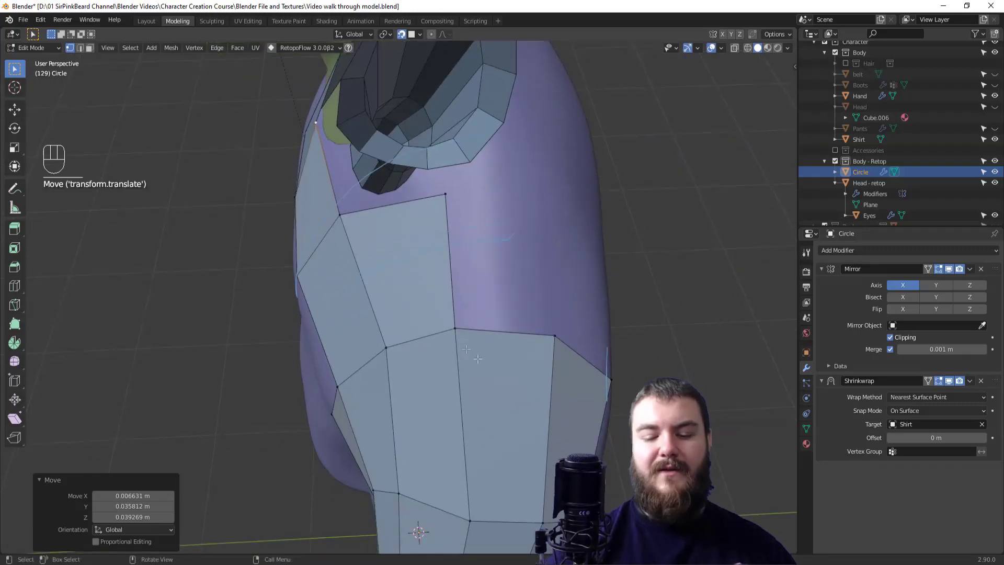
Step: Continue the F2 quads from the armhole vertices over the top of the shoulder toward the back
left_click(459, 333)
middle_click_drag(608, 350, 529, 240, "shift")
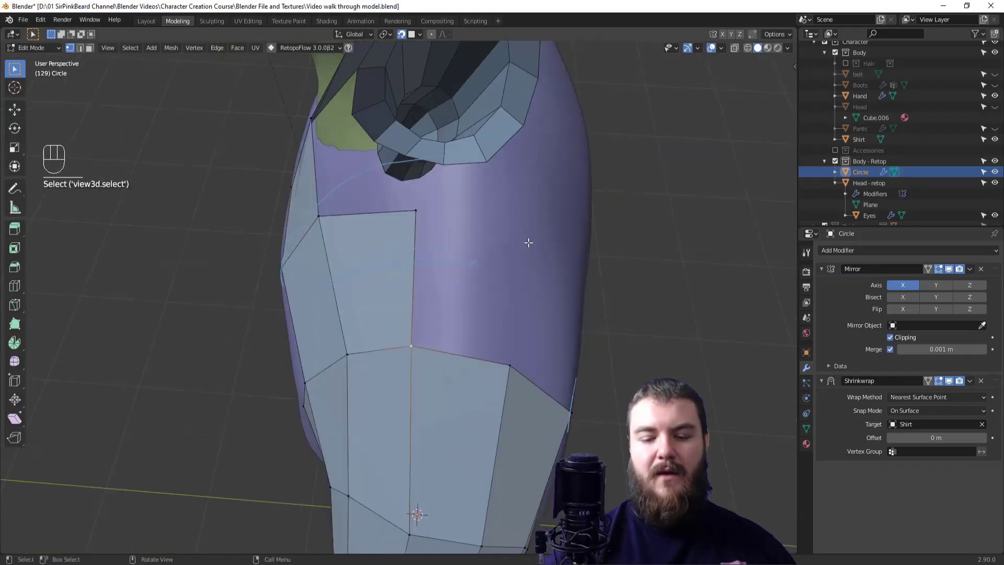
key("f")
left_click(535, 233)
middle_click_drag(581, 359, 536, 320)
left_click(434, 307)
middle_click_drag(435, 307, 544, 283)
key("f")
left_click(544, 269)
Step: Create another F2 quad behind the shoulder and place its new vertex on the upper back
left_click(402, 208)
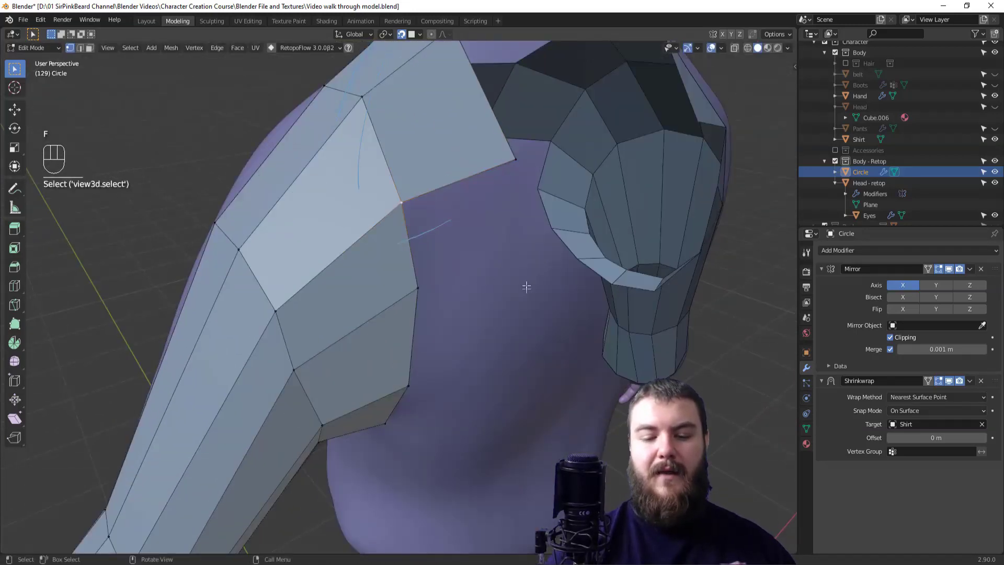
key("f")
left_click(550, 304)
Step: Fill a second row of quads below the chest strip from the armhole to the centre line
middle_click_drag(568, 268, 679, 343, "shift")
middle_click_drag(601, 403, 652, 323, "shift")
left_click(567, 265)
middle_click_drag(539, 370, 550, 352)
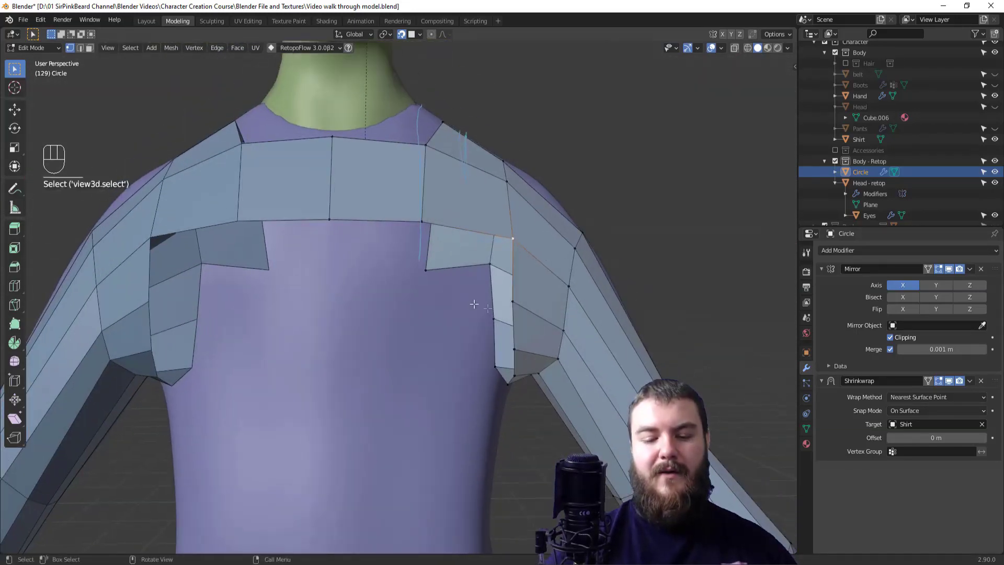
key("f")
left_click(420, 219)
key("f")
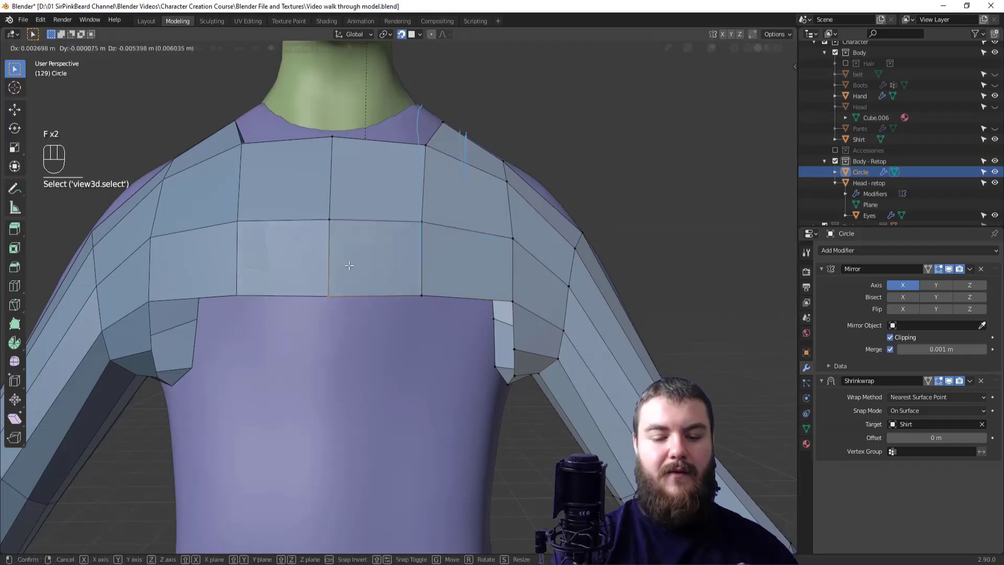
key("g")
left_click(349, 286)
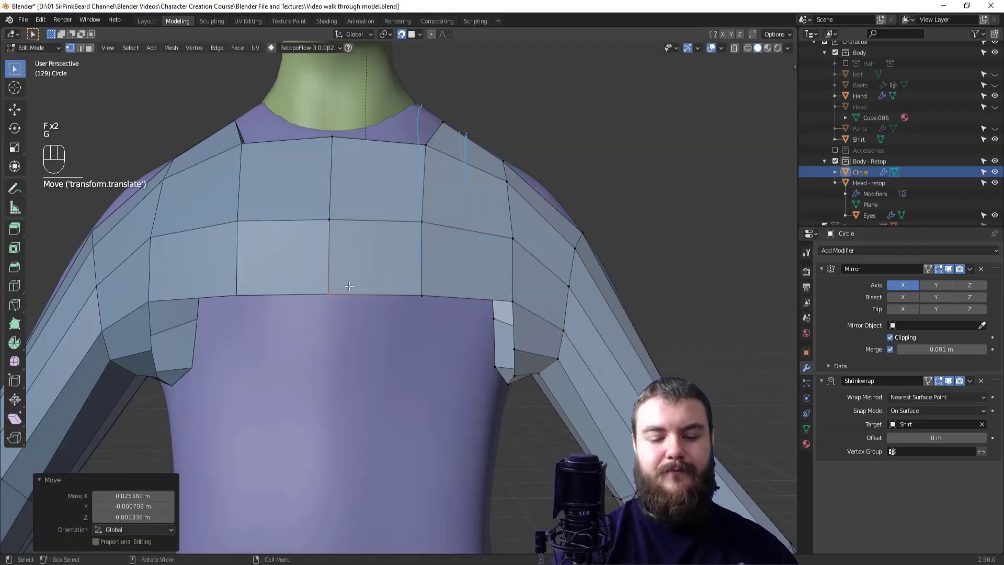
Step: Create an F2 quad lower on the shoulder blade and place its free vertex on the back
middle_click_drag(621, 313, 547, 348)
left_click(412, 214)
key("f")
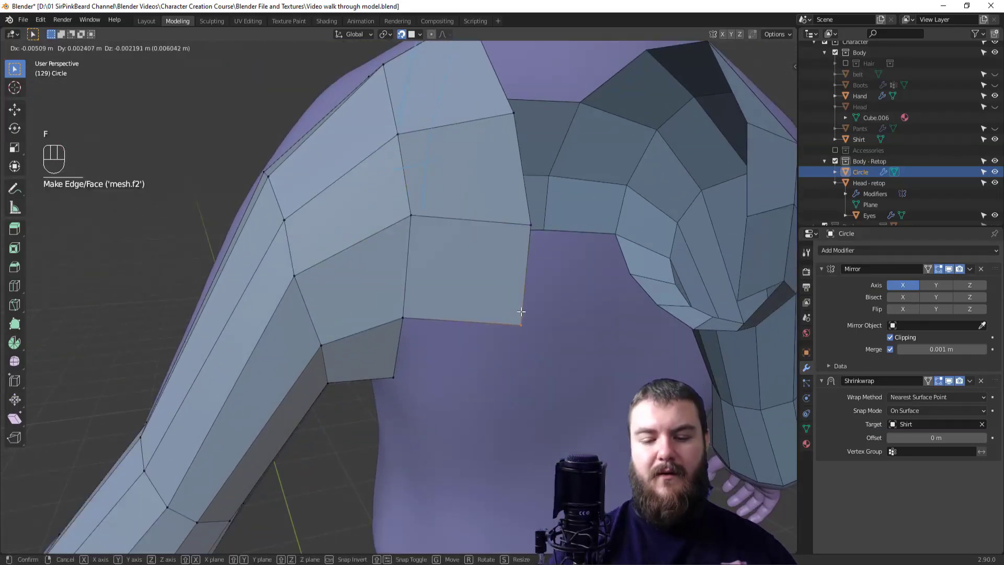
left_click(524, 311)
middle_click_drag(524, 310, 511, 386)
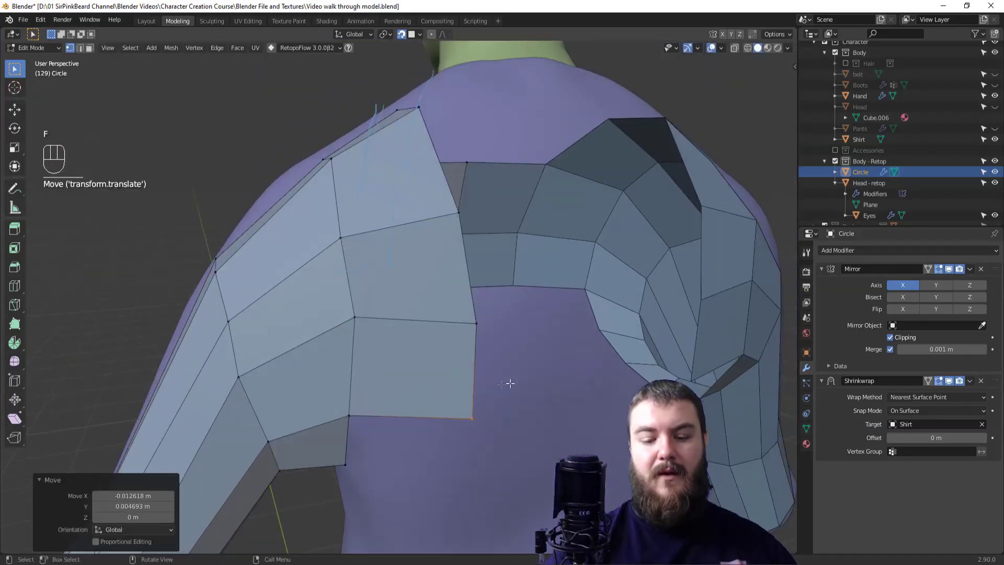
Step: Select the back panel's inner vertical edges and extrude them across the back toward the centre line
left_click(499, 335)
key("2")
key("1")
key("2")
left_click(475, 366, "shift")
left_click(487, 281, "shift")
left_click(471, 179, "shift")
middle_click_drag(471, 179, 533, 331)
right_click(494, 323, "ctrl")
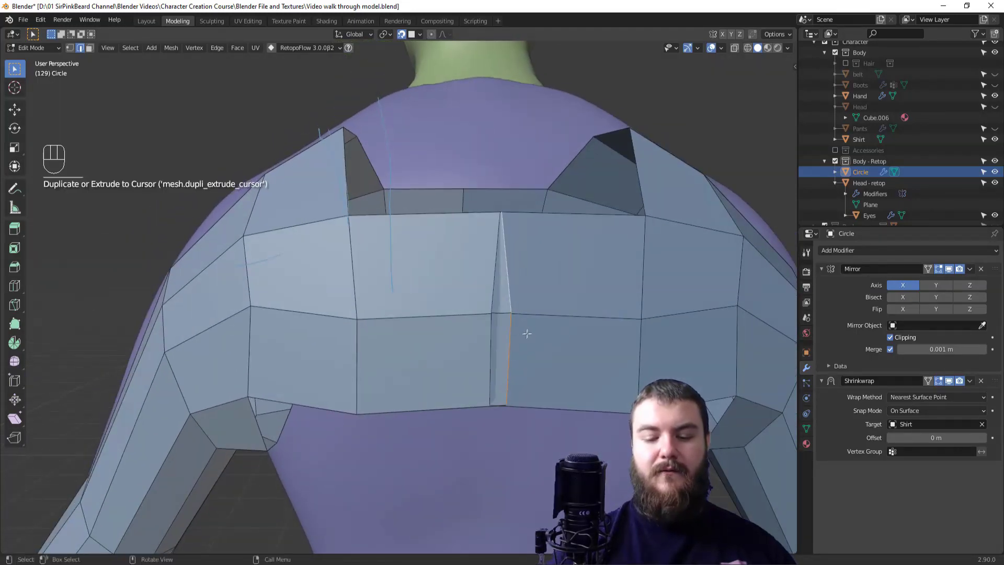
Step: Move the extruded back edges onto the centre line so both mirrored halves merge
key("g")
left_click(497, 338)
key("g")
left_click(509, 337)
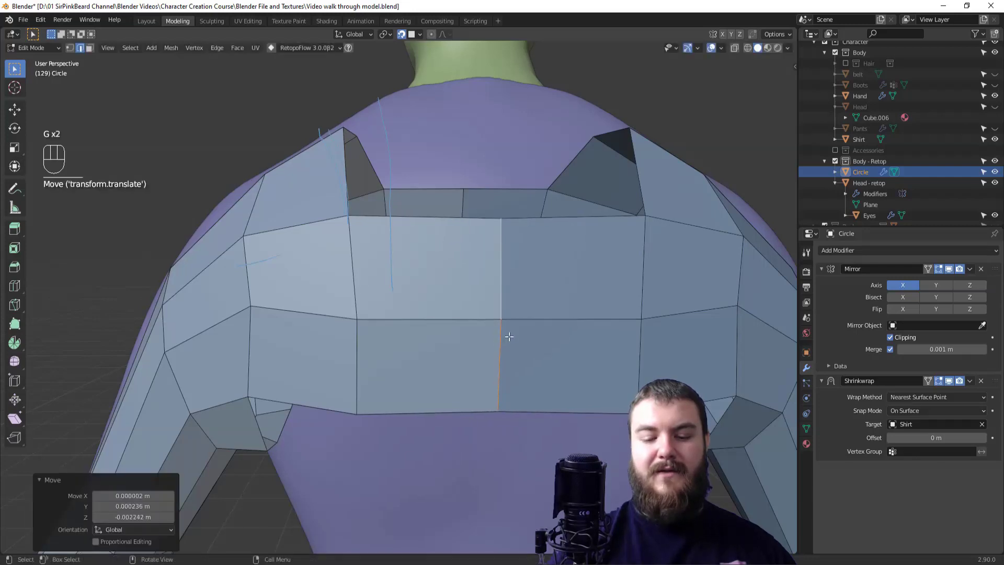
Step: Move the two vertical edges midway between the back's centre line and armhole to even out the quad widths
middle_click_drag(520, 340, 575, 332, "shift")
left_click(409, 281)
left_click(422, 352, "shift")
key("g")
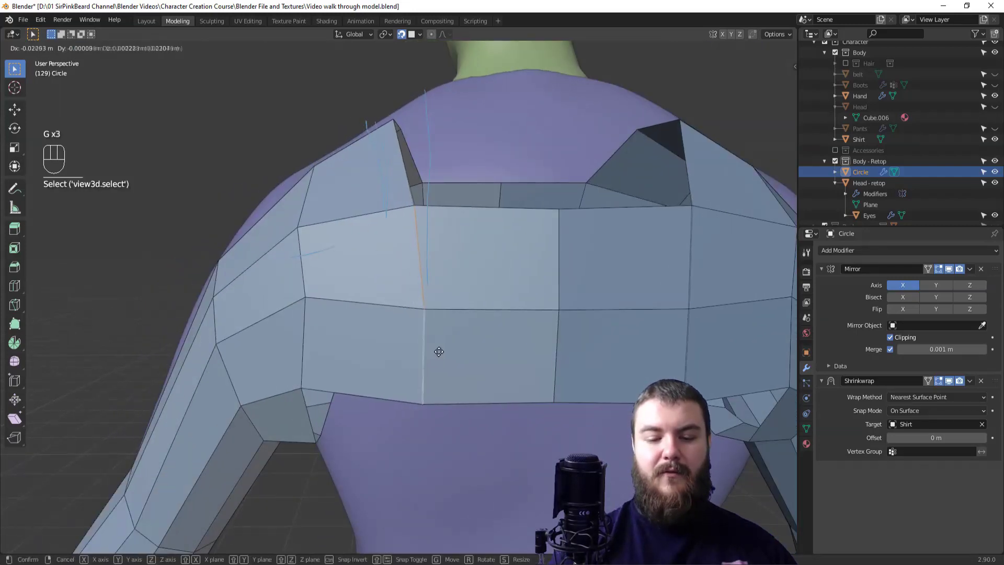
left_click(439, 345)
middle_click_drag(439, 345, 637, 303)
middle_click_drag(567, 314, 681, 275)
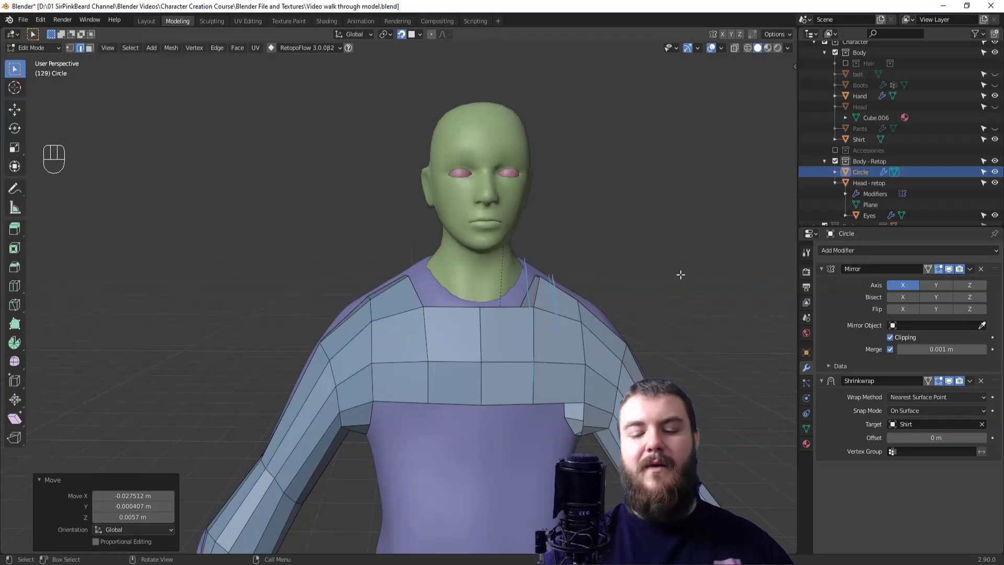
Step: Erase the annotated guide strokes from the chest and shoulder
key("1")
middle_click_drag(554, 330, 542, 339)
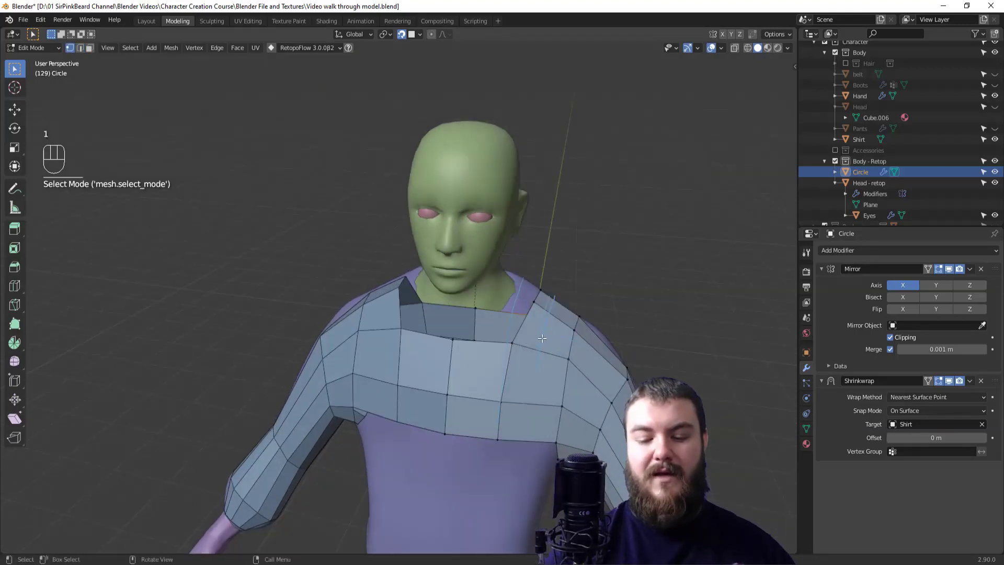
key("d")
mouse_move(508, 368)
right_mouse_down()
mouse_move(544, 242)
mouse_move(571, 316)
right_mouse_up()
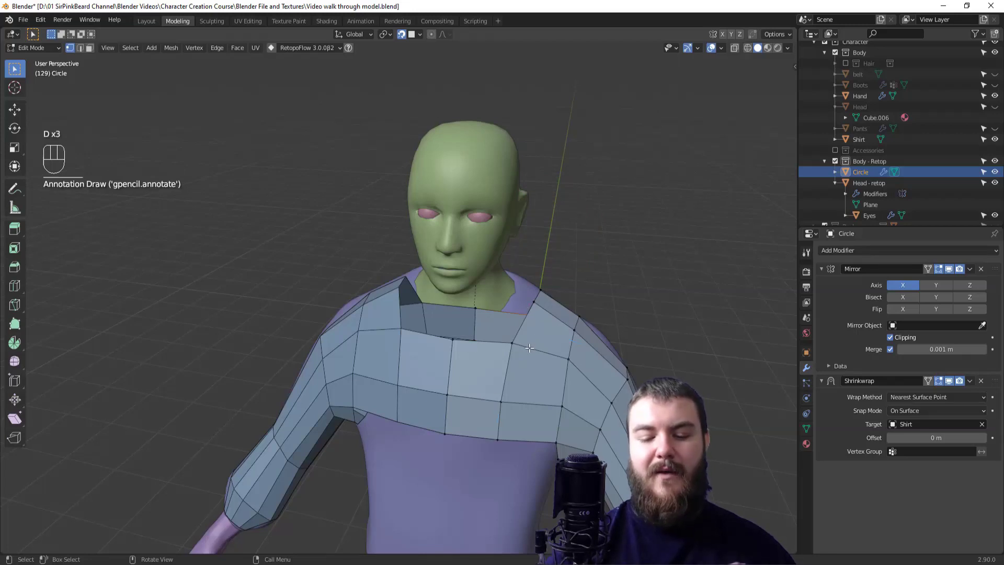
Step: Extrude the upper chest edge beside the centre line toward the neckline and position it
key("2")
left_click(497, 342, "alt")
middle_click_drag(568, 345, 538, 356)
left_click(477, 360)
middle_click_drag(477, 361, 526, 357)
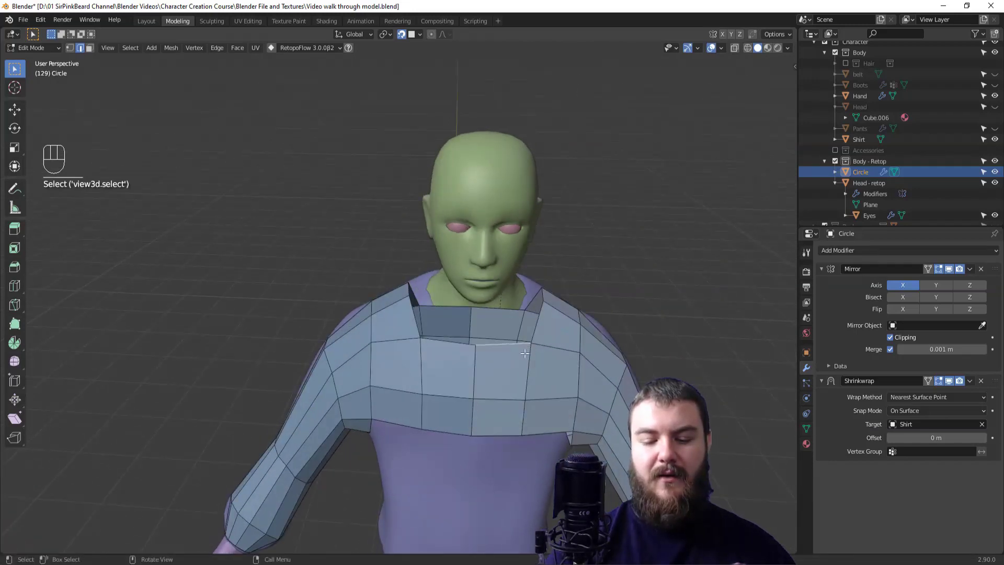
right_click(552, 329, "ctrl")
key("g")
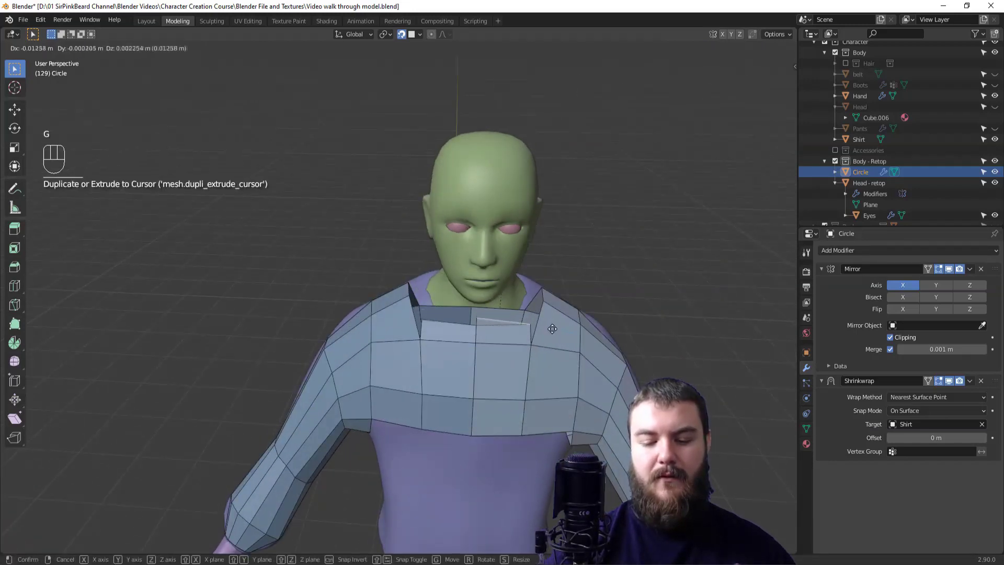
left_click(550, 330)
Step: Rotate the extruded neckline edge by about -24.4°, scale it and move it to follow the collar's curve
key("r")
left_click(561, 312)
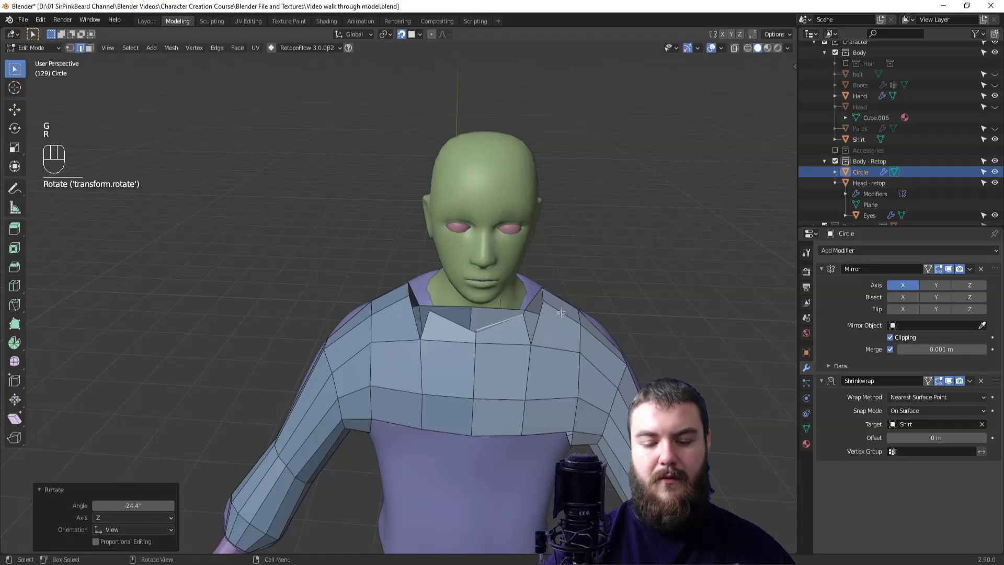
key("s")
left_click(549, 310)
key("g")
left_click(548, 318)
middle_click_drag(549, 318, 504, 369)
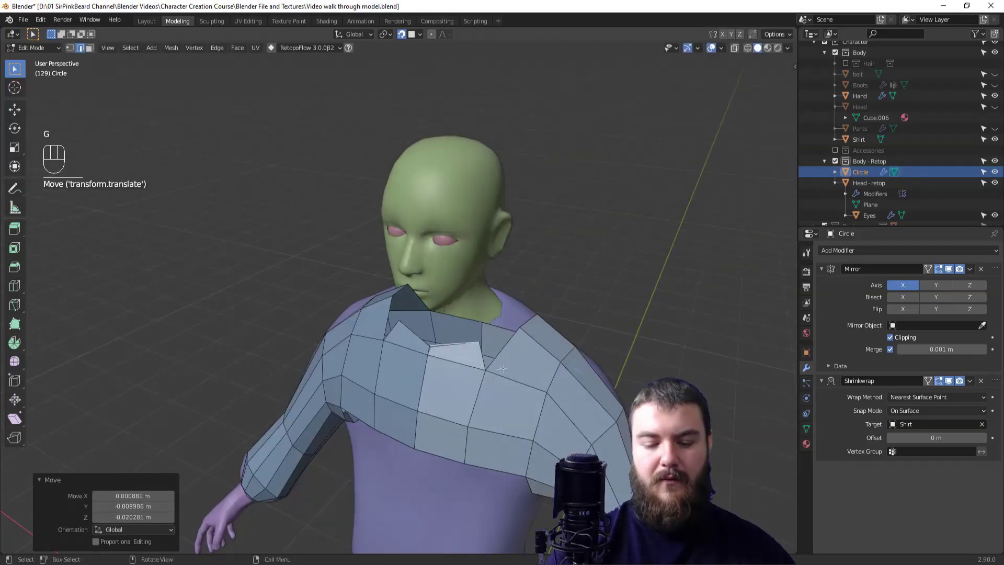
Step: Create two F2 quads continuing from the front neckline over the shoulder toward the back
key("1")
left_click(487, 370)
middle_click_drag(570, 335, 399, 326)
key("f")
left_click(446, 383)
left_click(401, 406)
key("f")
left_click(379, 387)
Step: Extrude the back collar edge down over the upper back and move the new corner vertices toward the shoulder mesh and centre line
left_click(393, 385)
key("2")
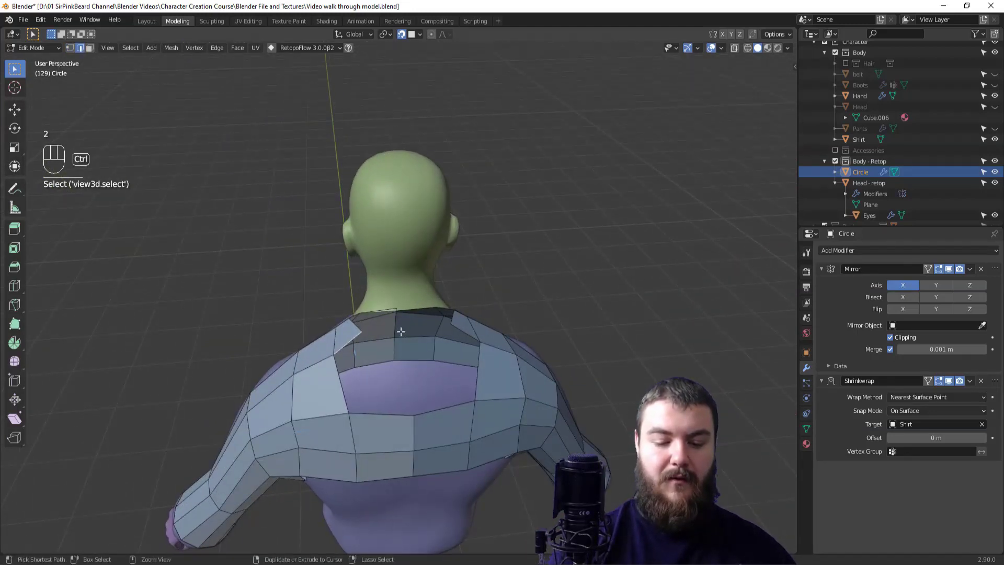
right_click(409, 341, "ctrl")
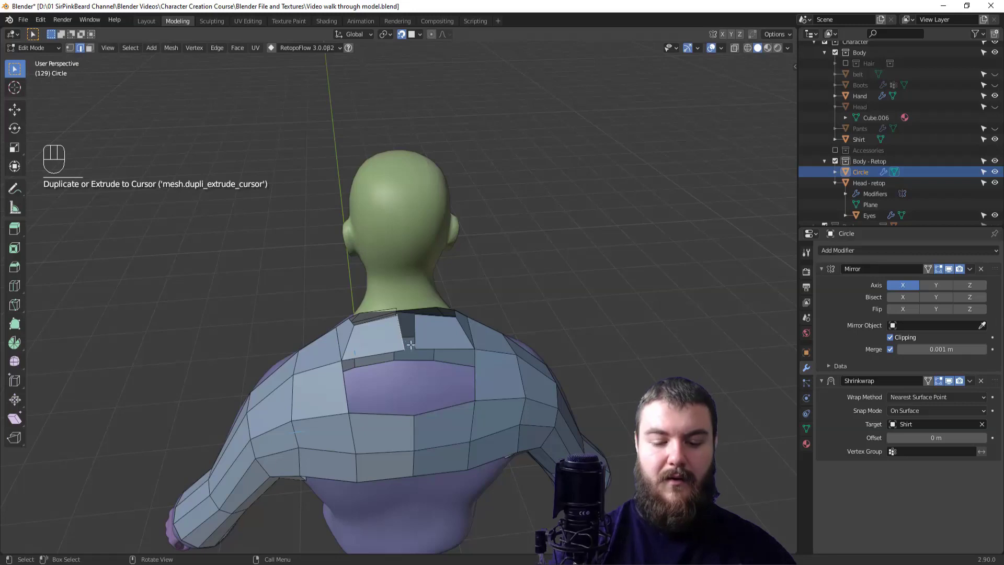
key("1")
left_click(402, 335)
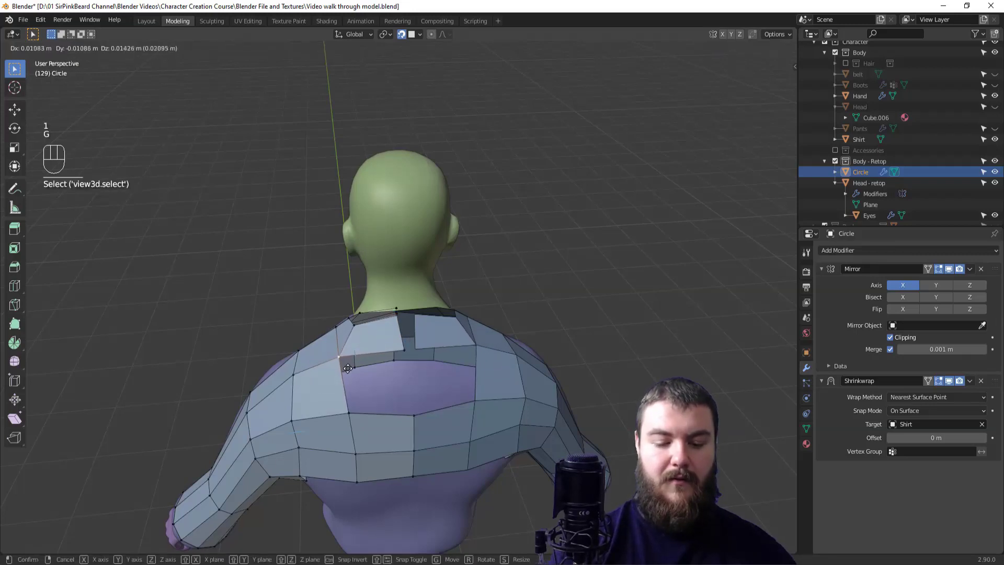
key("g")
left_click(407, 332)
left_click(412, 339)
key("g")
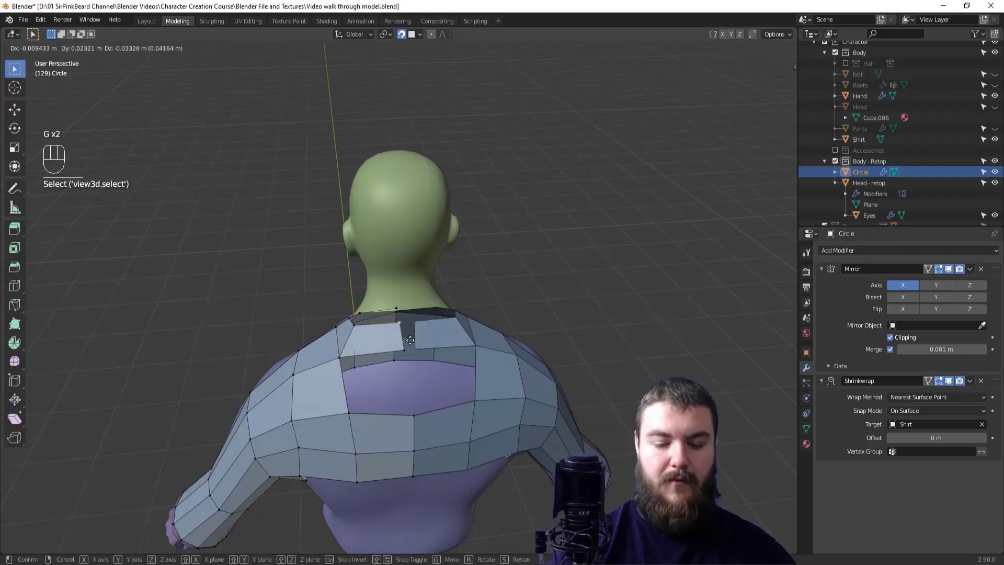
key("g")
key("g")
left_click(409, 361)
Step: Move the open inner edge of the extruded upper-back face to the mirror centre line
key("2")
left_click(413, 342)
key("g")
left_click(417, 342)
Step: Fill the remaining gap on the upper back with a quad and reposition its lower edge
mouse_move(442, 365)
middle_mouse_down()
mouse_move(554, 339)
mouse_move(433, 363)
middle_mouse_up()
left_click(433, 363)
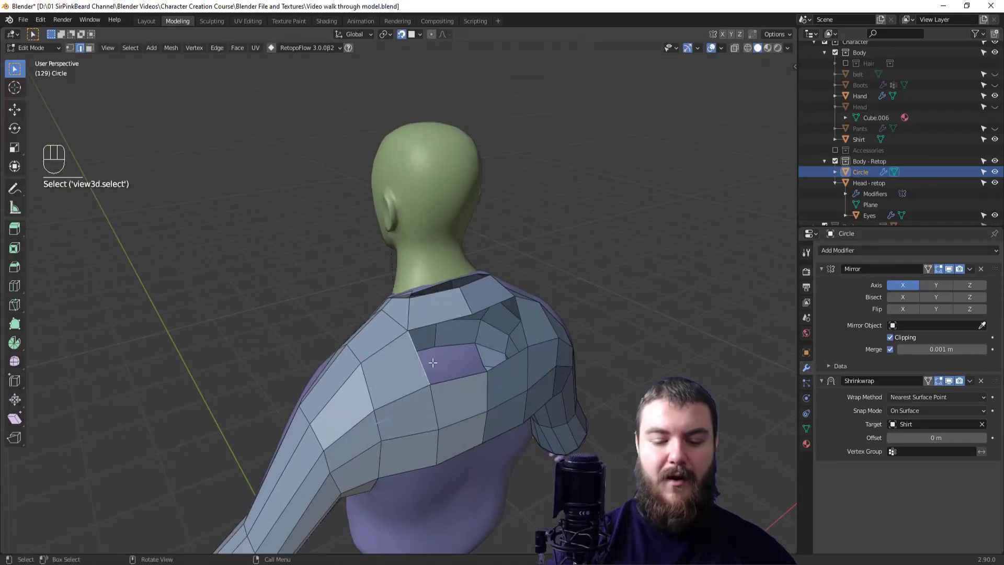
middle_click_drag(494, 359, 471, 372)
key("f")
key("2")
left_click(475, 375)
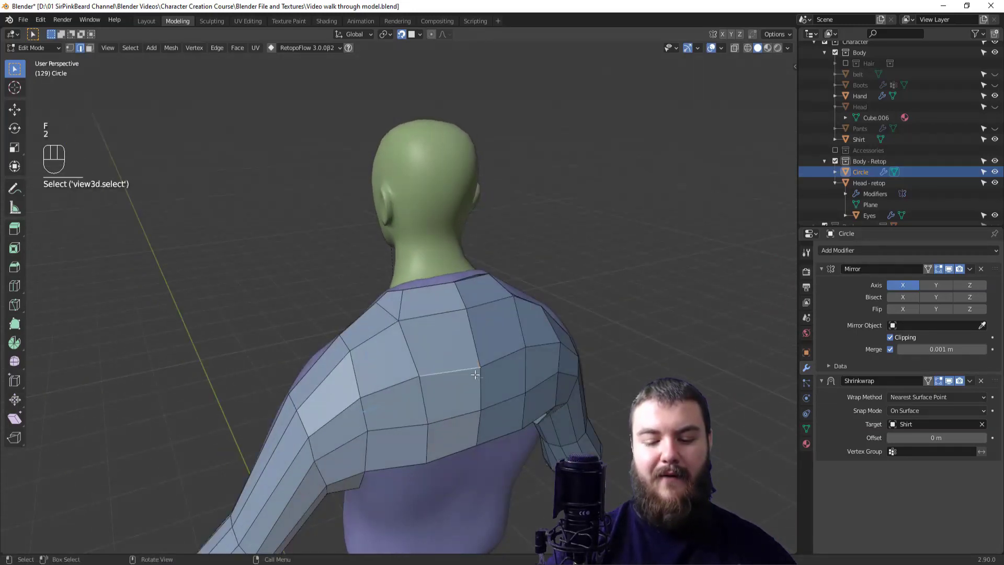
key("g")
left_click(483, 366)
middle_click_drag(484, 367, 666, 361)
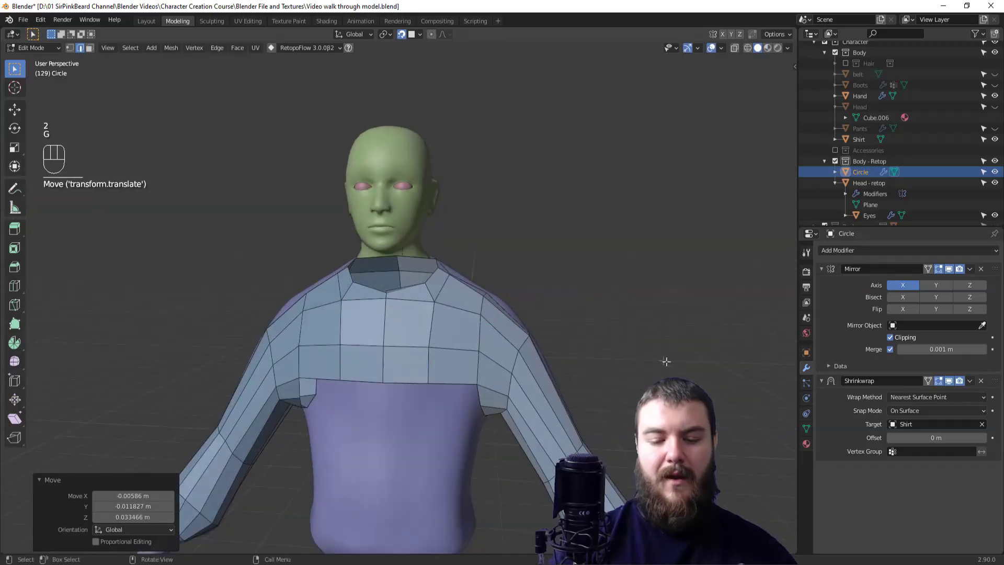
middle_click_drag(493, 357, 478, 369)
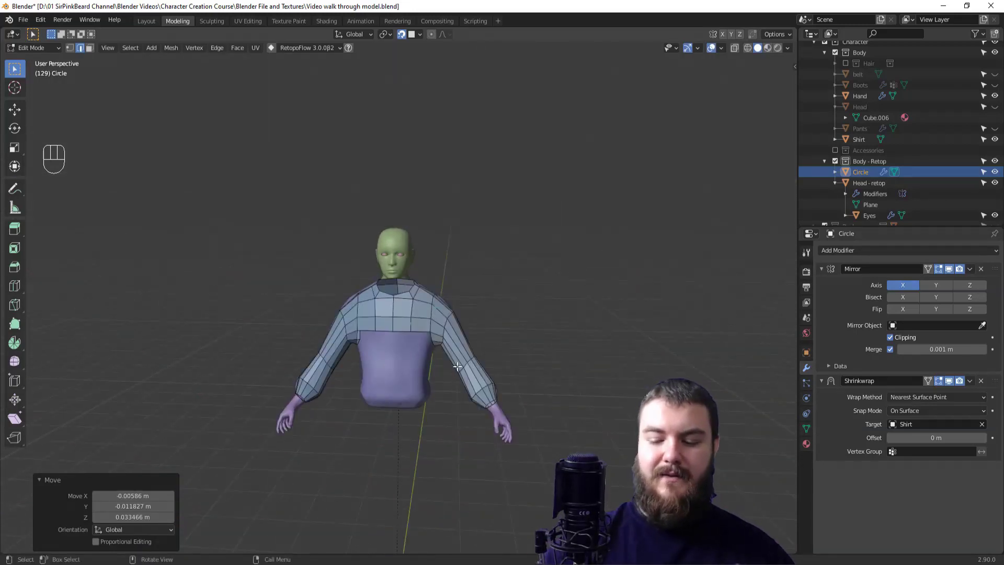
Step: Turn off In Front display for the retopology mesh and move an edge on the back of the shoulder
left_click(806, 352)
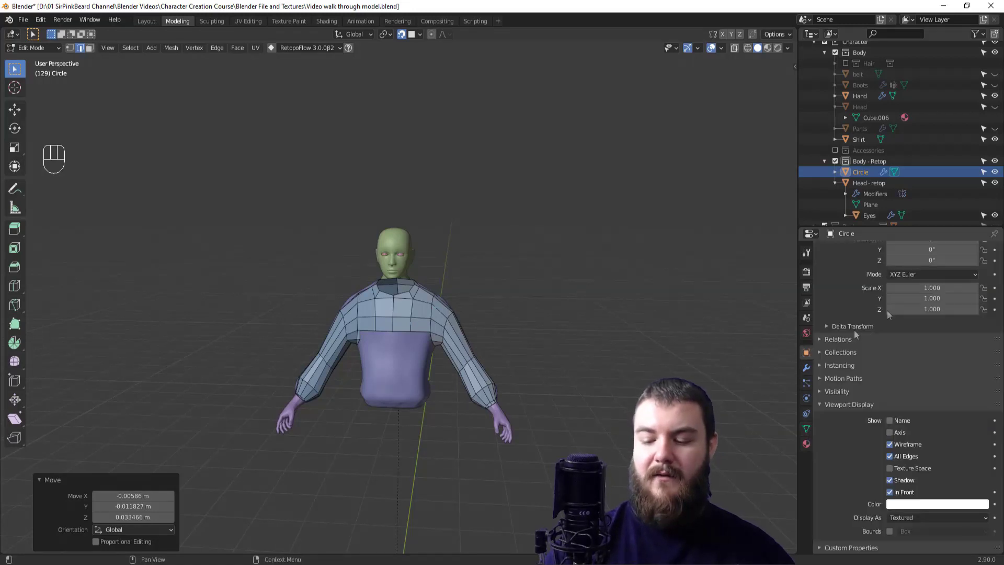
left_click(890, 492)
mouse_move(654, 400)
middle_mouse_down()
mouse_move(499, 406)
mouse_move(525, 410)
mouse_move(400, 366)
middle_mouse_up()
left_click(395, 378)
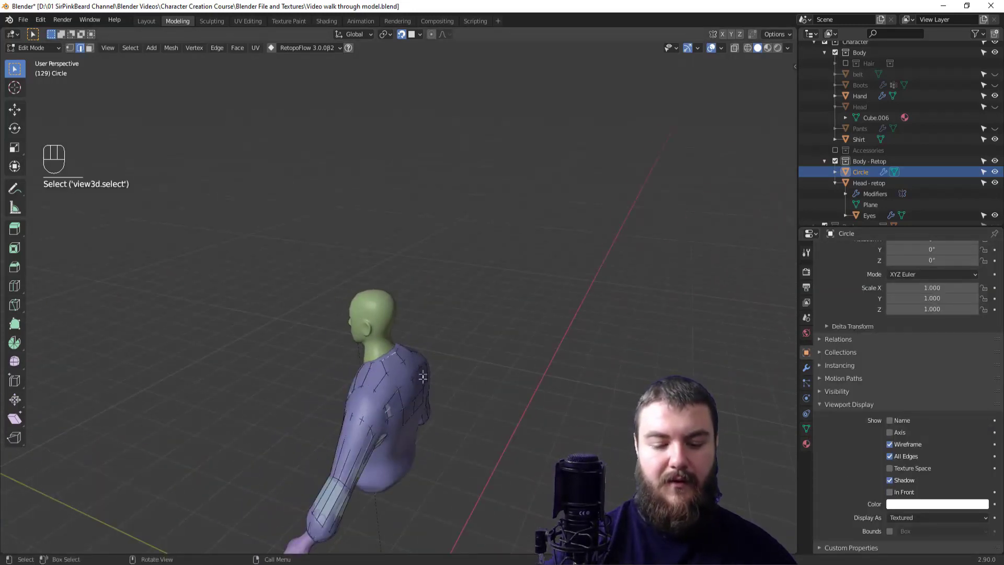
key("g")
left_click(395, 377)
middle_click_drag(396, 377, 504, 363)
scroll(462, 350, "up", 4)
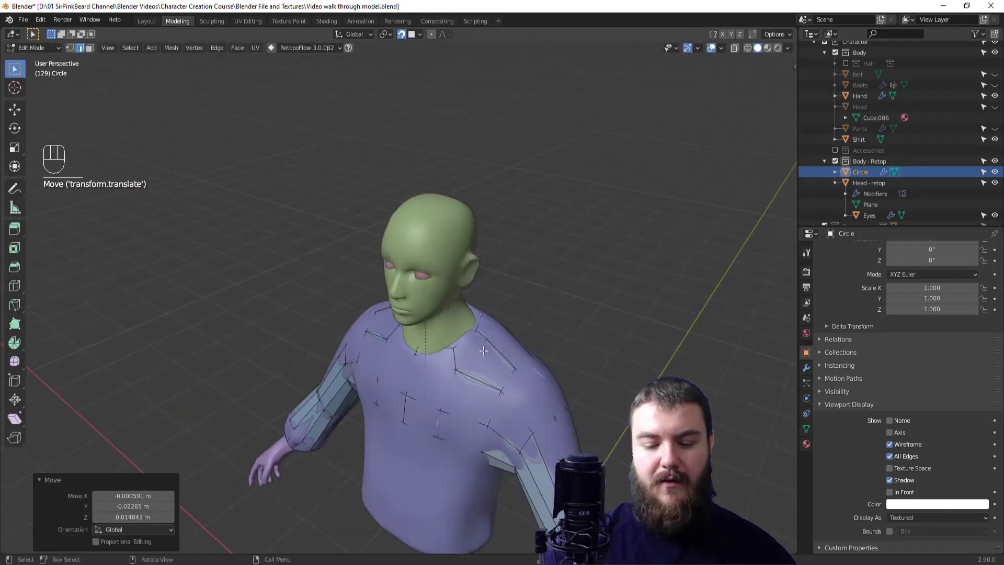
Step: Move the front centre neckline vertex to match the collar's edge on the shirt
middle_click_drag(442, 365, 449, 352)
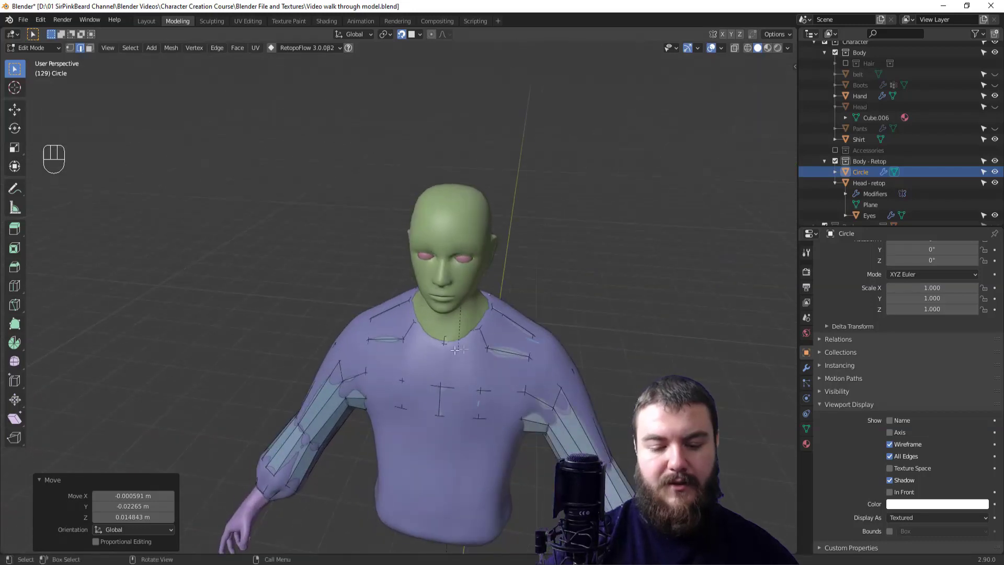
key("1")
left_click(443, 349)
key("g")
left_click(445, 335)
left_click(446, 336)
key("g")
left_click(446, 344)
Step: Move the neckline vertices from beside the front centre up to the shoulder so they follow the collar's edge
left_click(482, 331)
key("g")
left_click(477, 339)
left_click(493, 309)
middle_click_drag(497, 311, 431, 361)
key("g")
left_click(481, 334)
left_click(468, 346)
key("g")
left_click(462, 346)
key("g")
left_click(397, 379)
left_click(402, 347)
key("g")
left_click(401, 346)
middle_click_drag(401, 347, 563, 305)
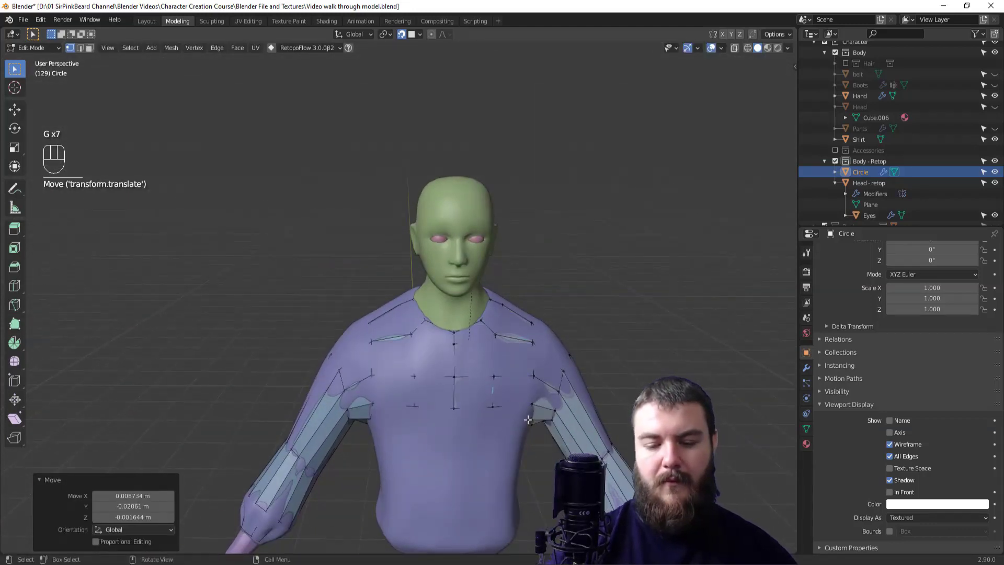
Step: Draw vertical annotation guide strokes down the front of the torso beside the centre line
scroll(565, 343, "down", 4)
middle_click_drag(565, 343, 533, 405)
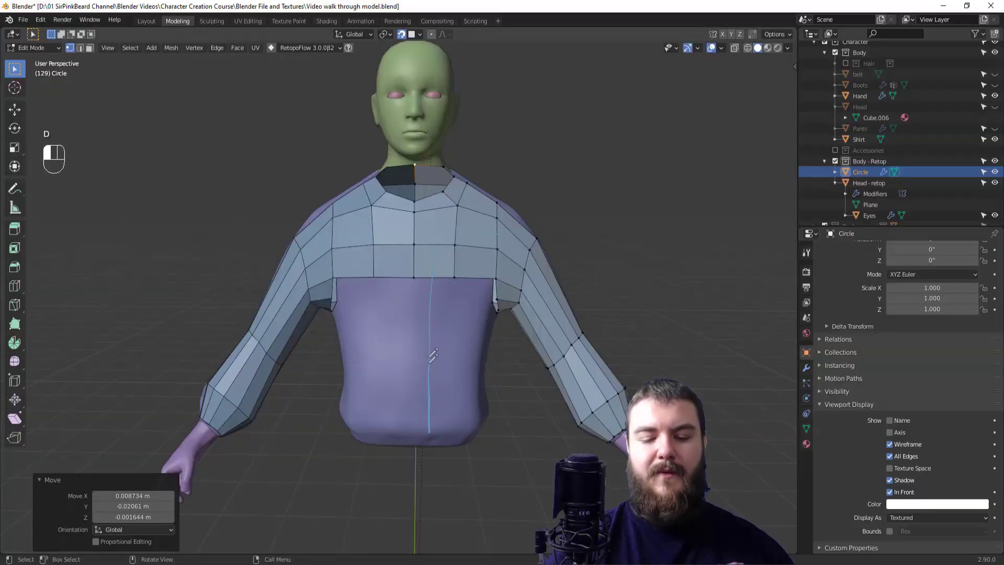
left_click_drag(433, 294, 436, 410)
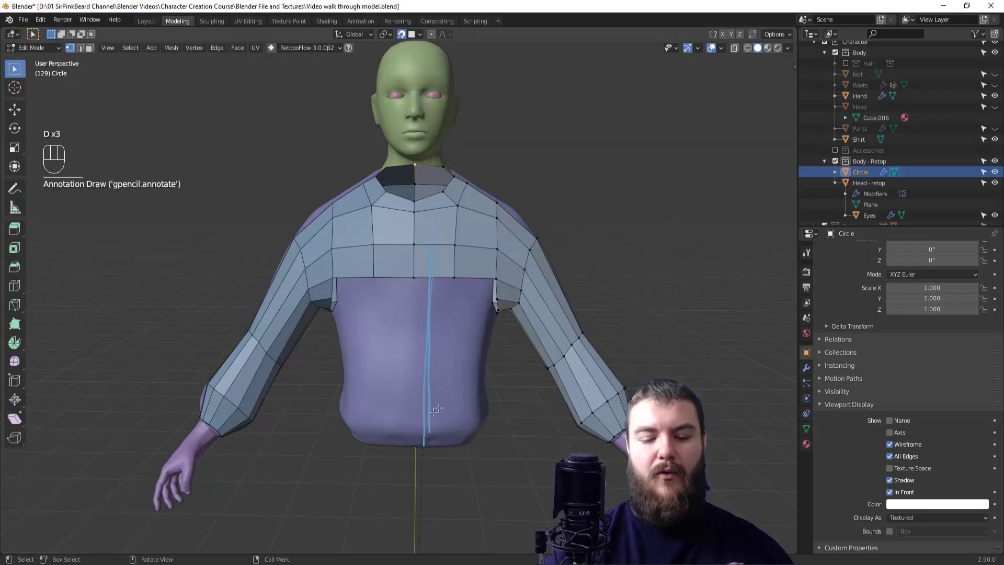
Step: Extrude the lower chest edge beside the centre line three times down the front of the torso
key("2")
left_click(440, 281)
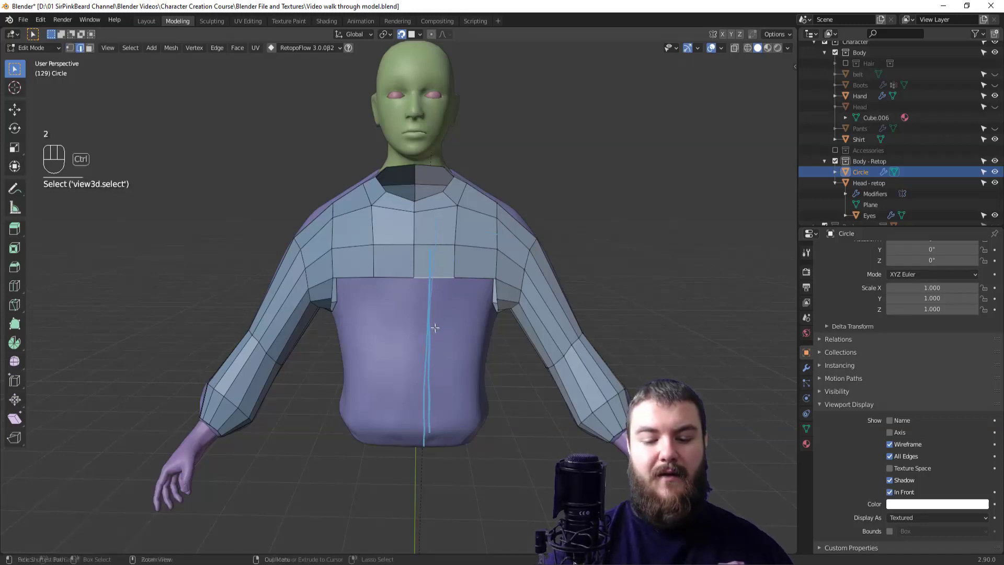
right_click(435, 330, "ctrl")
right_click(434, 389, "ctrl")
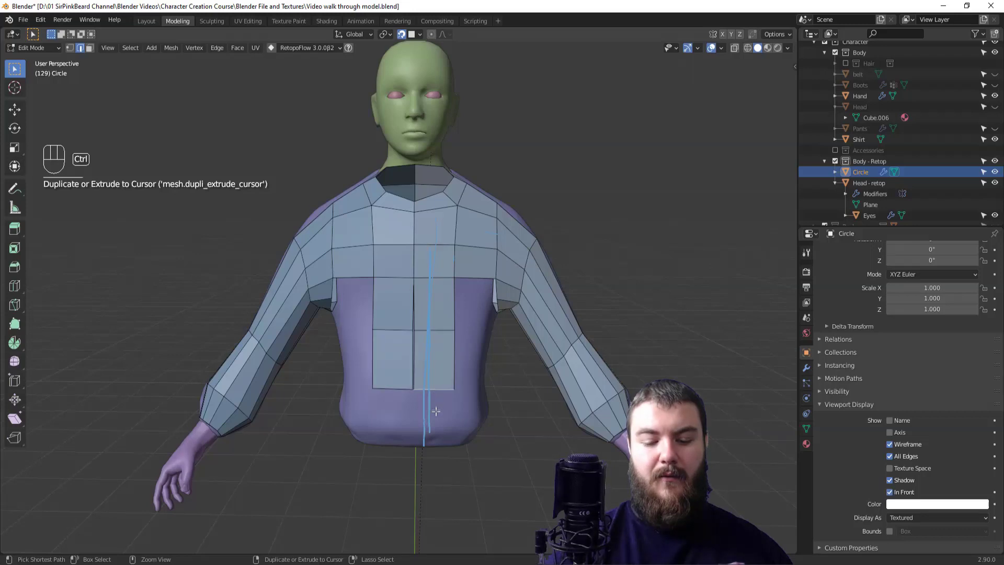
right_click(434, 430, "ctrl")
Step: Draw horizontal annotation guides from the front strip's edge loops around the side of the torso
middle_click_drag(434, 430, 474, 427)
key("d")
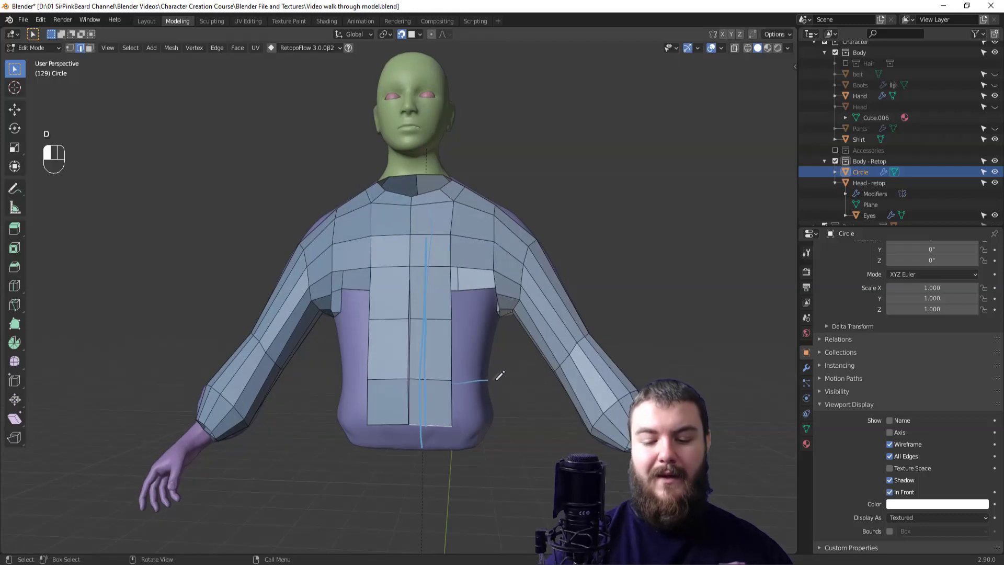
left_click_drag(441, 377, 437, 381)
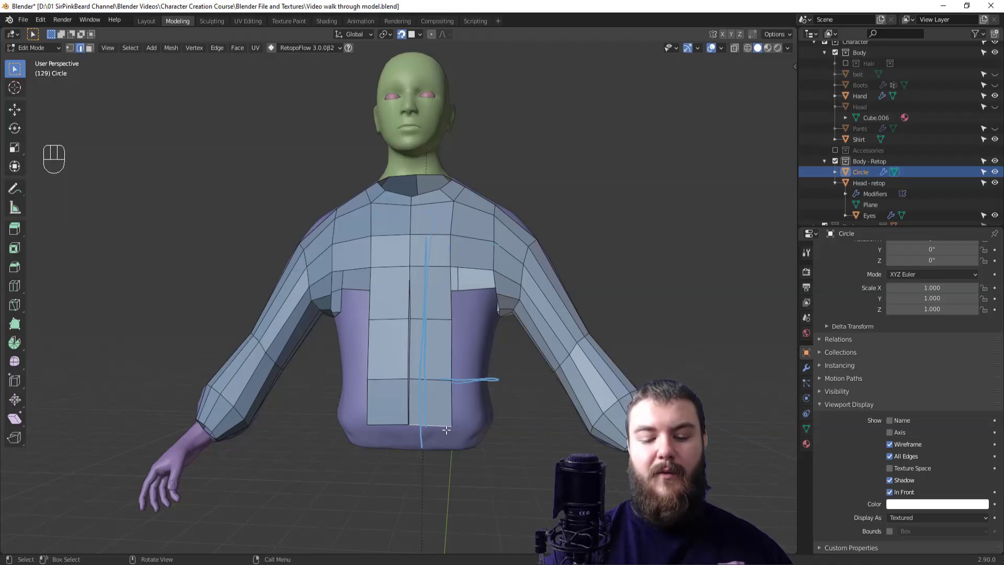
middle_click_drag(483, 419, 460, 425)
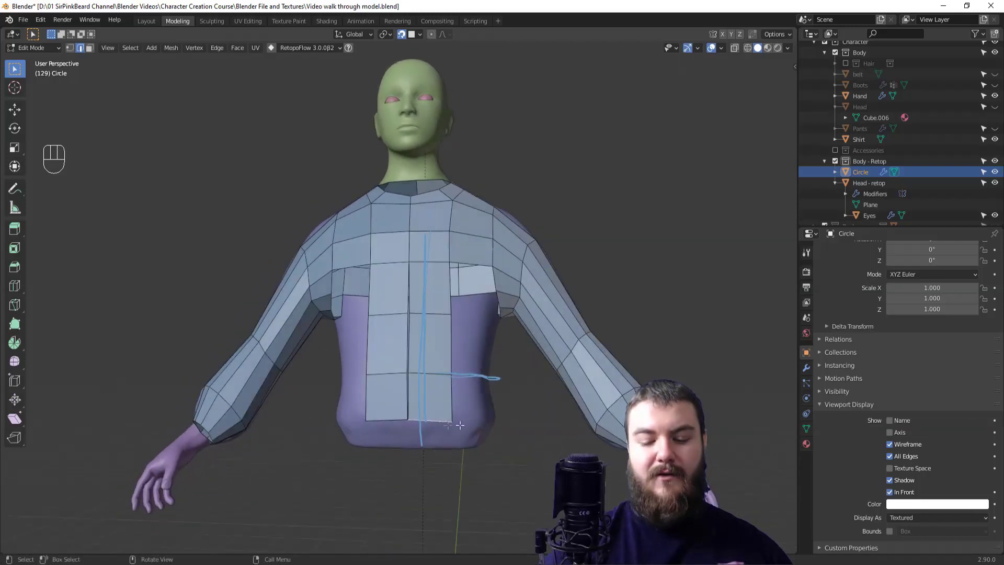
left_click_drag(453, 423, 488, 420)
middle_click_drag(483, 407, 475, 417)
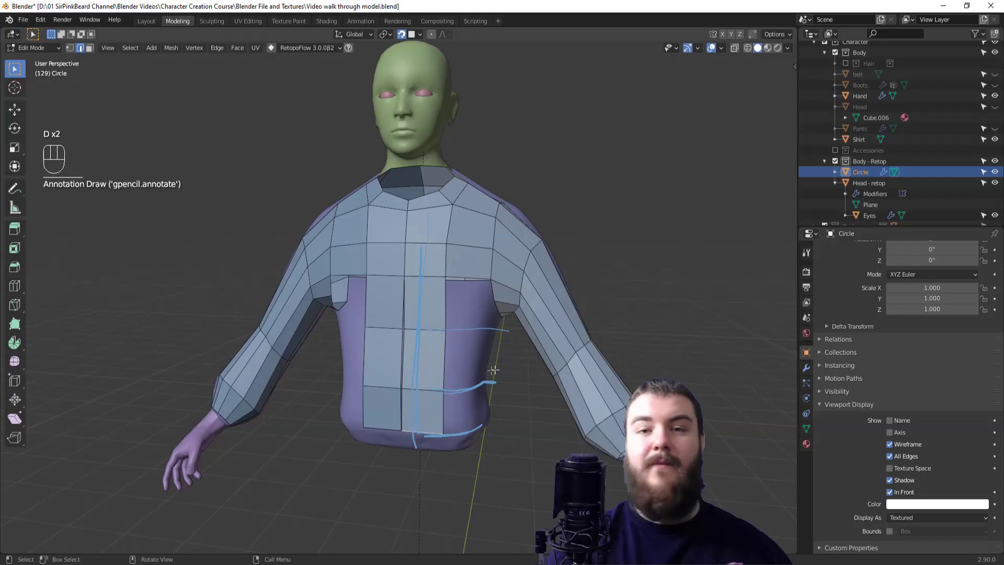
Step: Extrude the front strip's bottom edge to the shirt hem, then move, rotate and scale it to fit
mouse_move(494, 396)
middle_mouse_down()
mouse_move(435, 439)
mouse_move(446, 432)
middle_mouse_up()
right_click(435, 438, "ctrl")
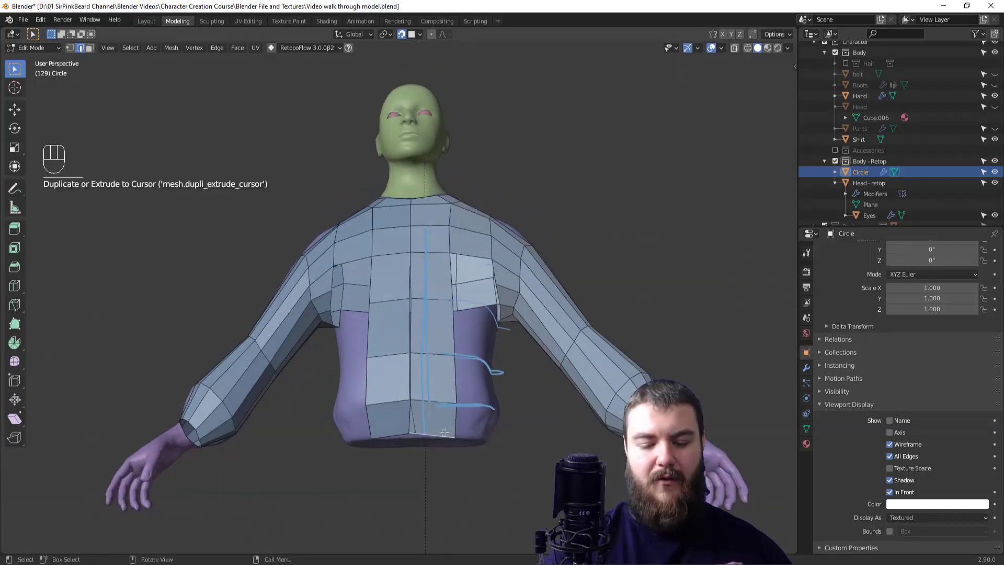
key("g")
left_click(455, 438)
key("r")
left_click(491, 433)
key("g")
left_click(478, 440)
key("s")
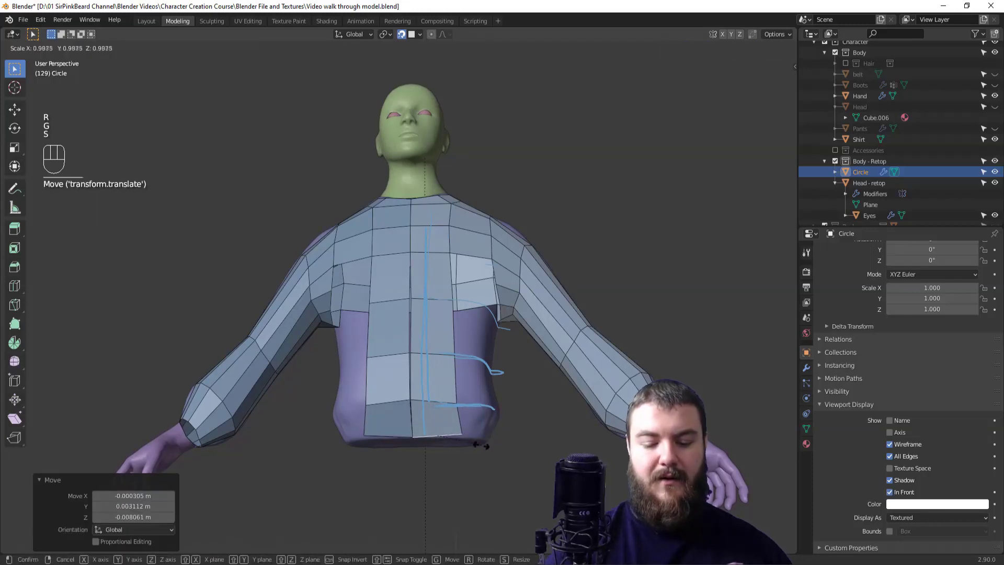
left_click(469, 452)
Step: Move the front strip's open inner edges to the mirror centre line to close the gap
left_click(418, 375)
middle_click_drag(417, 375, 434, 330)
key("g")
left_click(426, 398)
key("1")
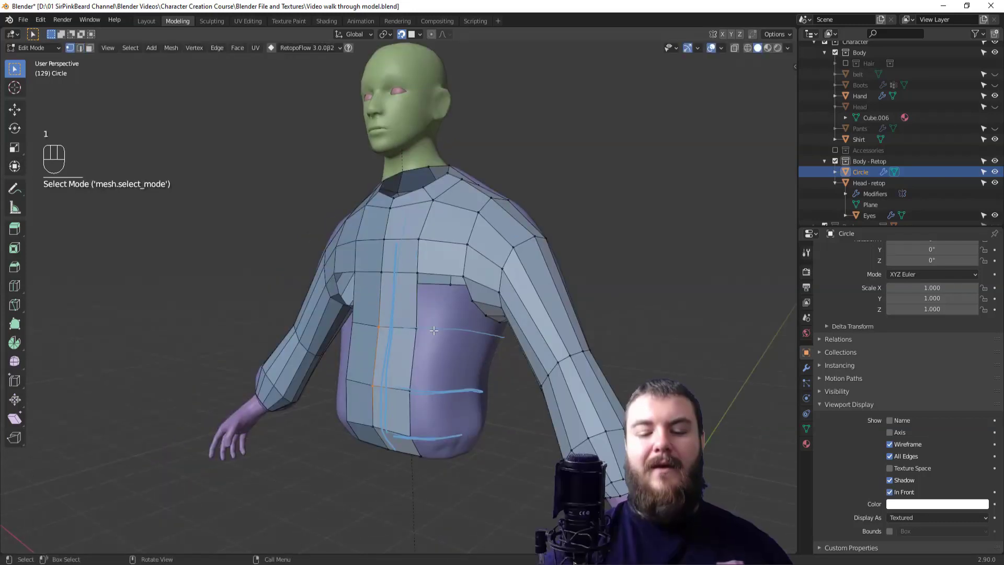
left_click(452, 387)
Step: Erase the torso guide strokes and annotate a horizontal guide across the front strip just below the chest
middle_click_drag(468, 336, 499, 285)
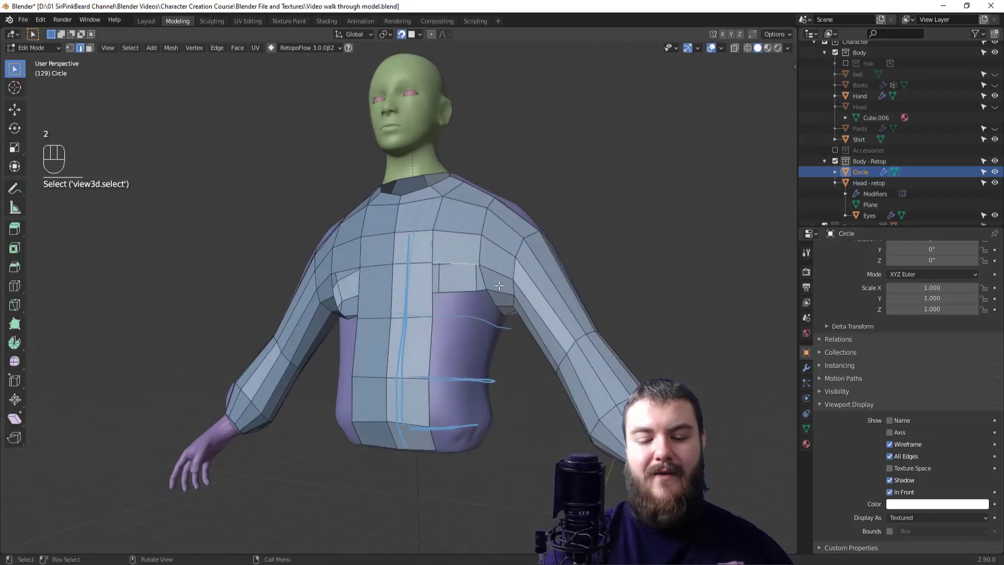
key("d")
mouse_move(500, 337)
right_mouse_down()
mouse_move(401, 392)
mouse_move(415, 441)
right_mouse_up()
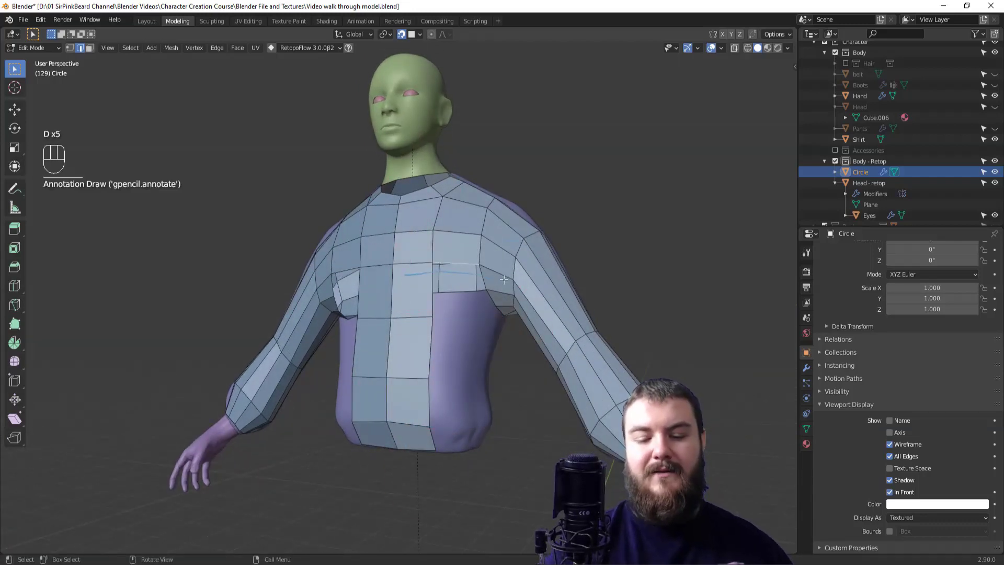
Step: Add a loop cut across the front strip's uppermost face and adjust its position
key("ctrl+r")
left_click(429, 288)
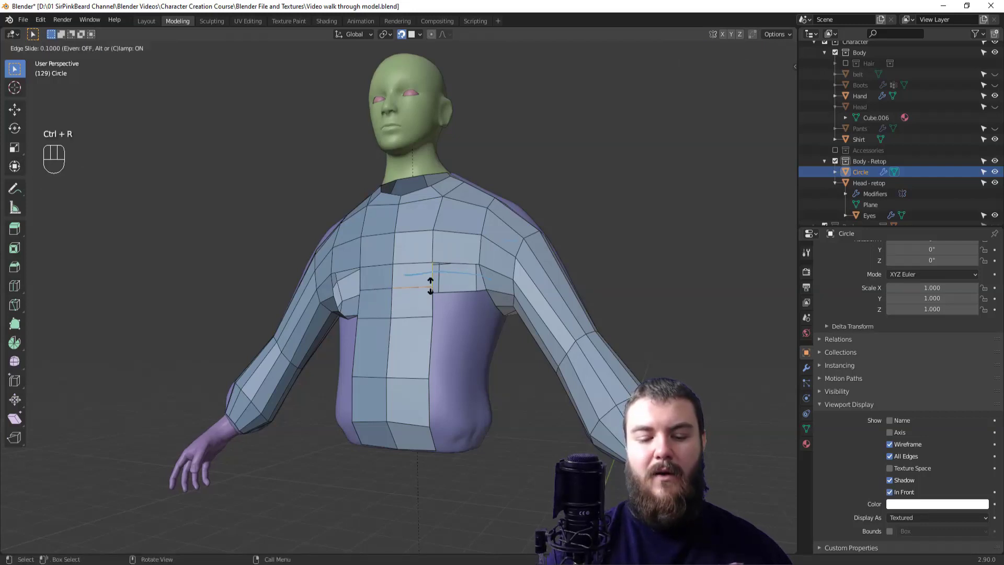
left_click(430, 292)
key("g")
left_click(427, 305)
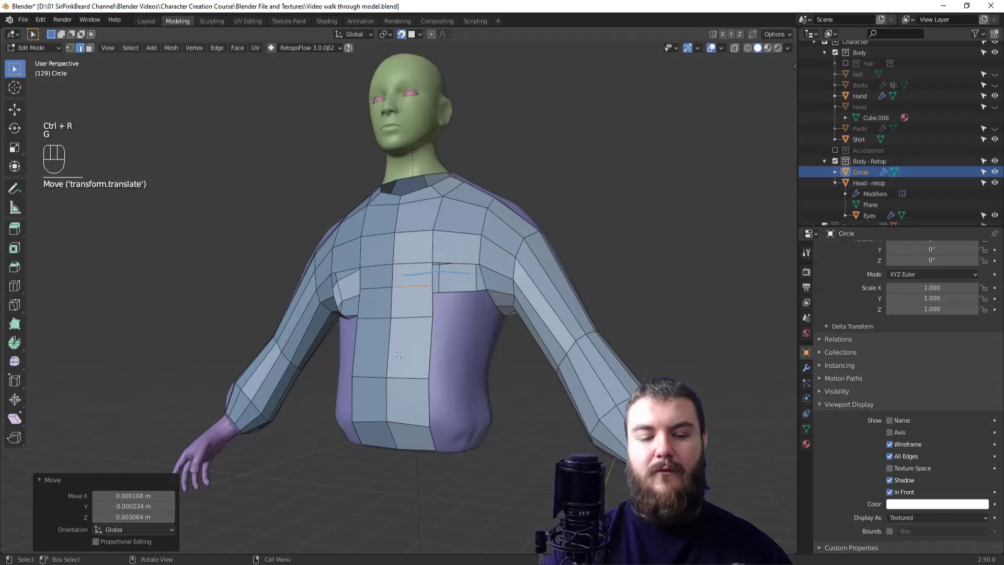
Step: Fill the gap between the front strip and the underarm with an F2 quad below the chest edge
left_click(454, 269)
middle_click_drag(454, 269, 487, 298)
key("ctrl+z")
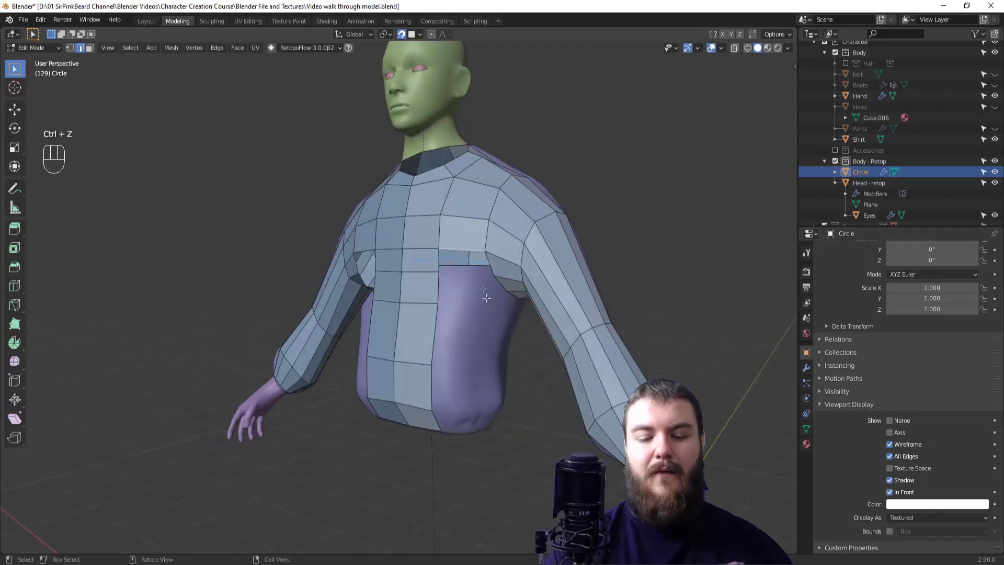
key("f")
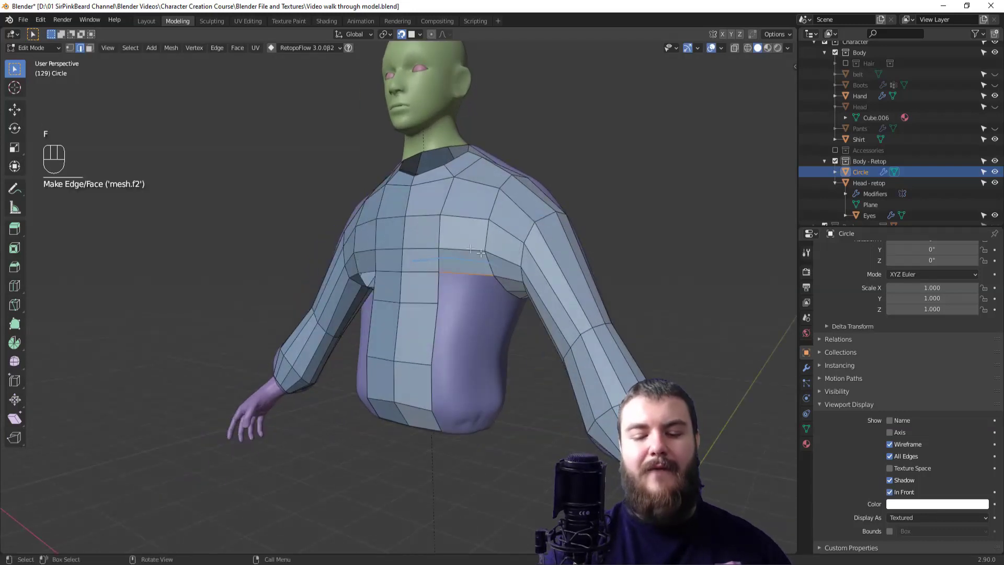
Step: Draw annotation guides from the chest and underarm down the side of the torso, with one crossing below the armpit
mouse_move(521, 302)
middle_mouse_down()
mouse_move(548, 299)
mouse_move(489, 299)
middle_mouse_up()
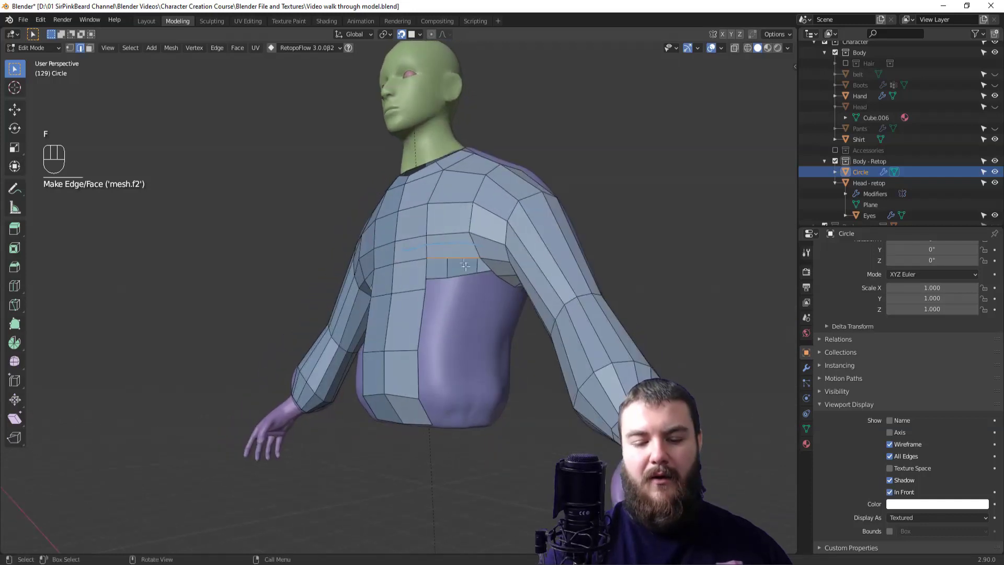
key("d")
left_click_drag(459, 247, 456, 252)
left_click_drag(455, 409, 453, 417)
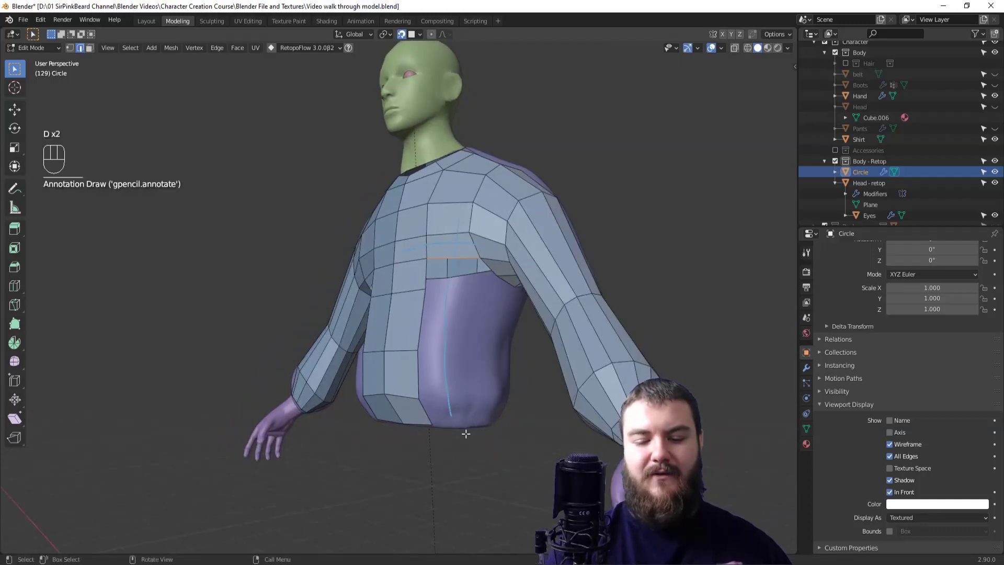
middle_click_drag(489, 360, 477, 308)
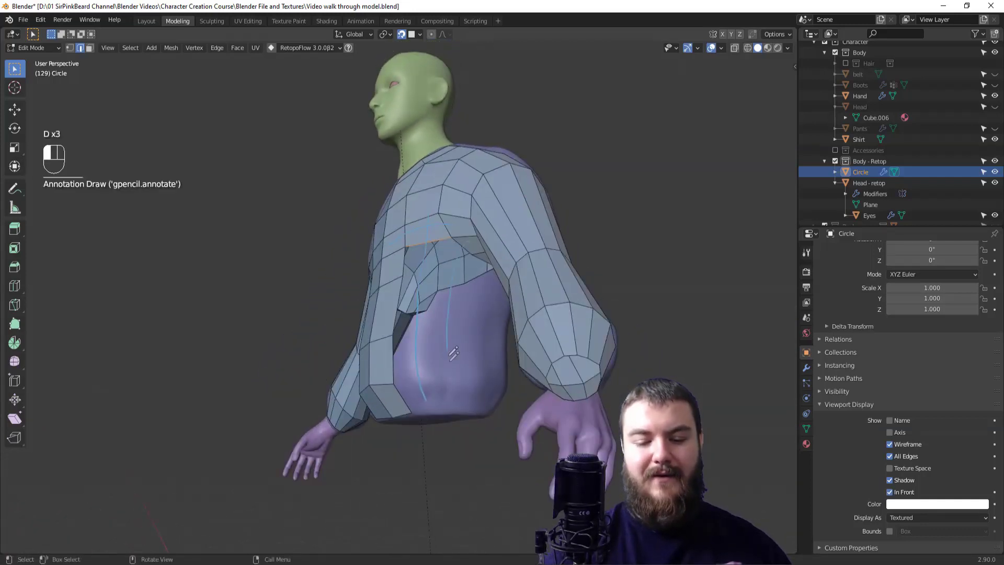
middle_click_drag(453, 394, 414, 286)
key("d")
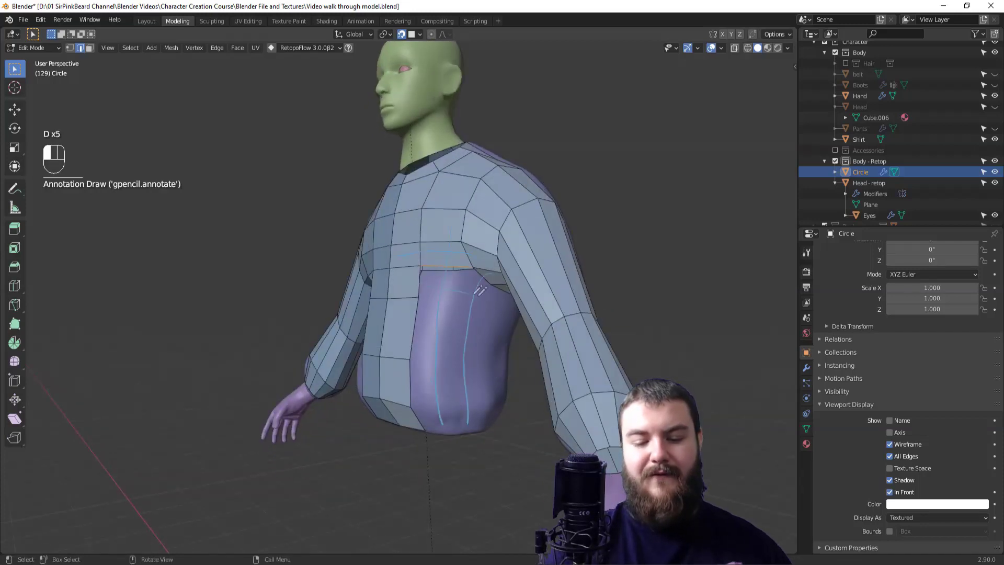
left_click(450, 299)
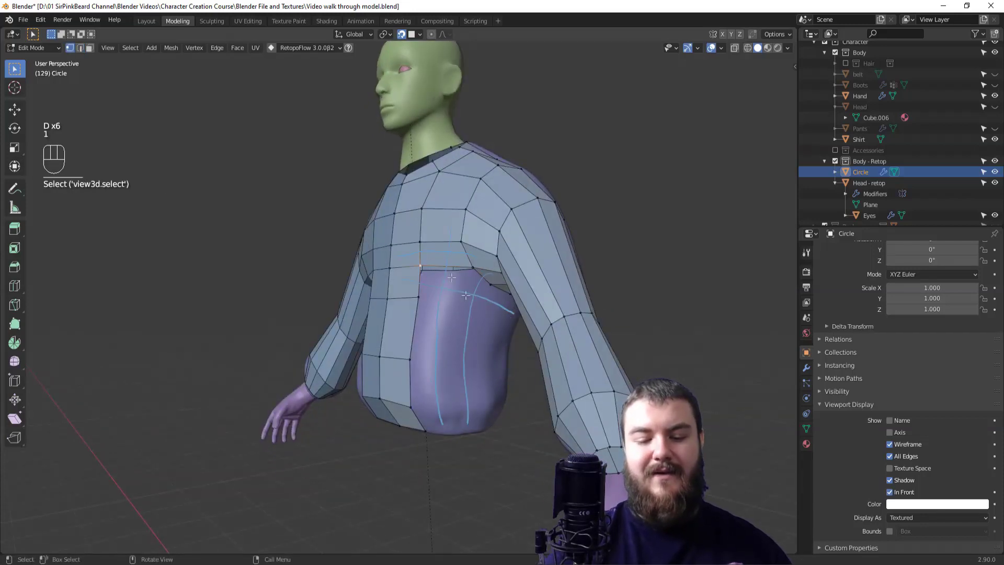
Step: Extend the mesh with F2 quads below the chest edge, from the front strip toward the underarm
middle_click_drag(450, 299, 461, 308)
key("1")
key("f")
left_click(464, 312)
left_click(466, 314)
middle_click_drag(466, 314, 474, 299)
key("f")
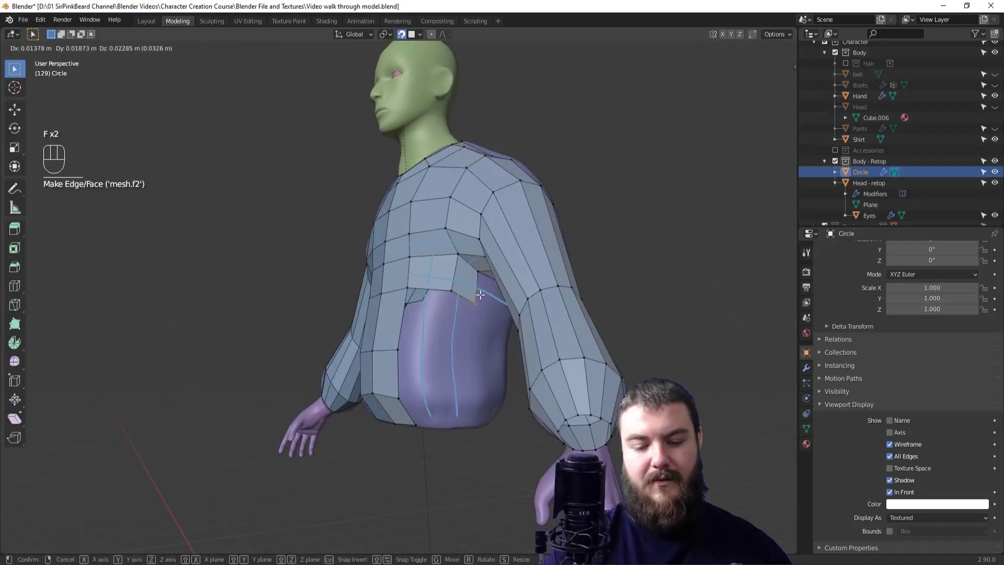
left_click(483, 291)
Step: Reposition the chest row's vertex in front of the armpit to even out the quads there
middle_click_drag(484, 291, 486, 286)
left_click(488, 292)
key("g")
left_click(491, 292)
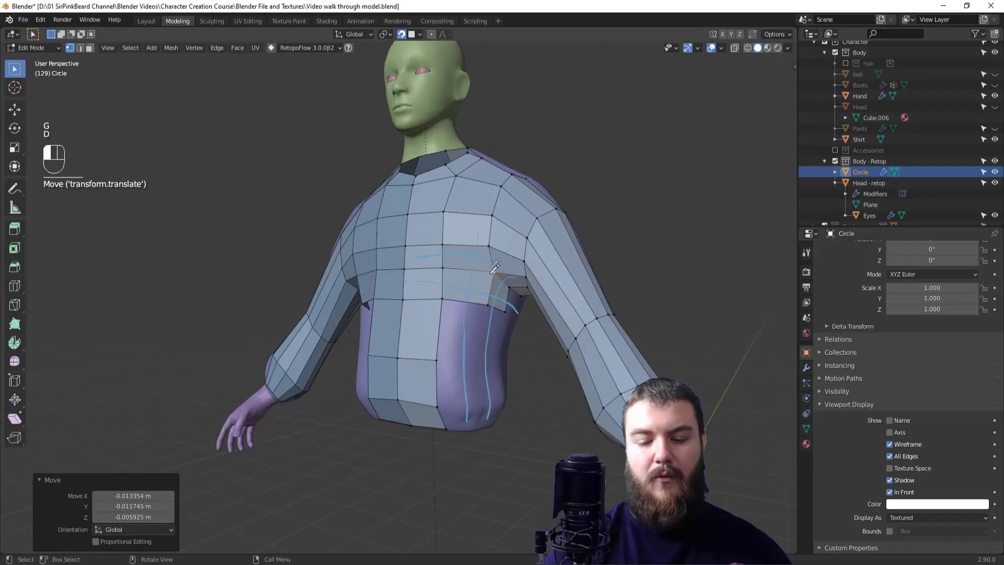
Step: Annotate the edge flow around the armpit, and erase the guide strokes on the side of the torso
left_click_drag(496, 263, 507, 276)
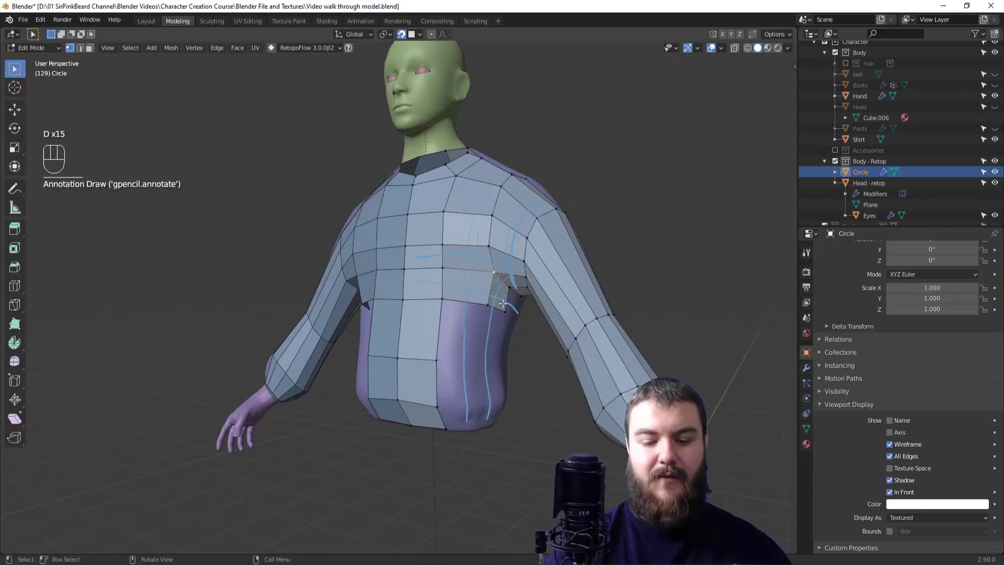
right_click_drag(520, 296, 470, 448)
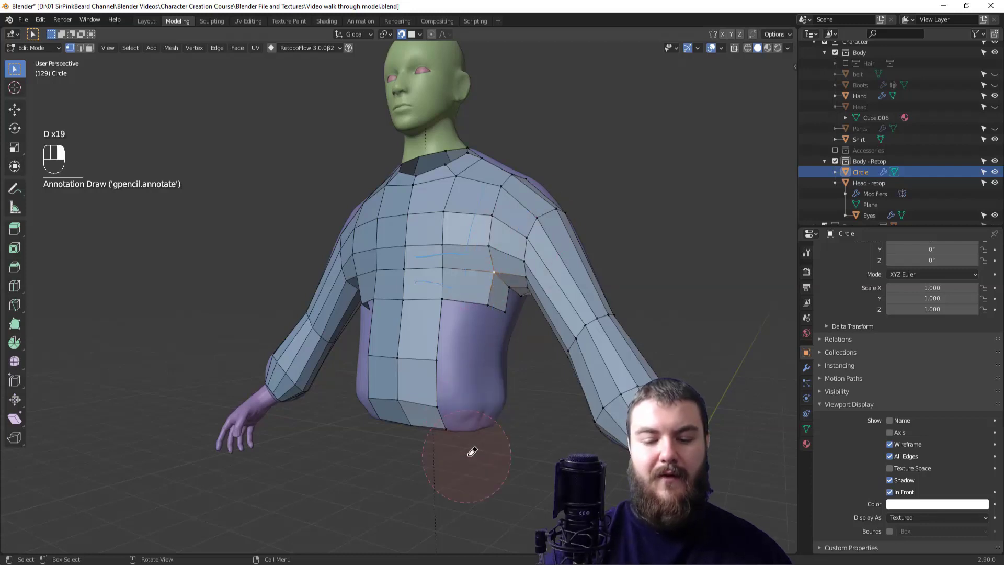
right_click(510, 317)
Step: Add a column of F2 quads beside the front strip, from below the chest down to the hem
middle_click_drag(526, 299, 483, 315)
left_click(448, 296)
key("f")
left_click(484, 350)
left_click(484, 352)
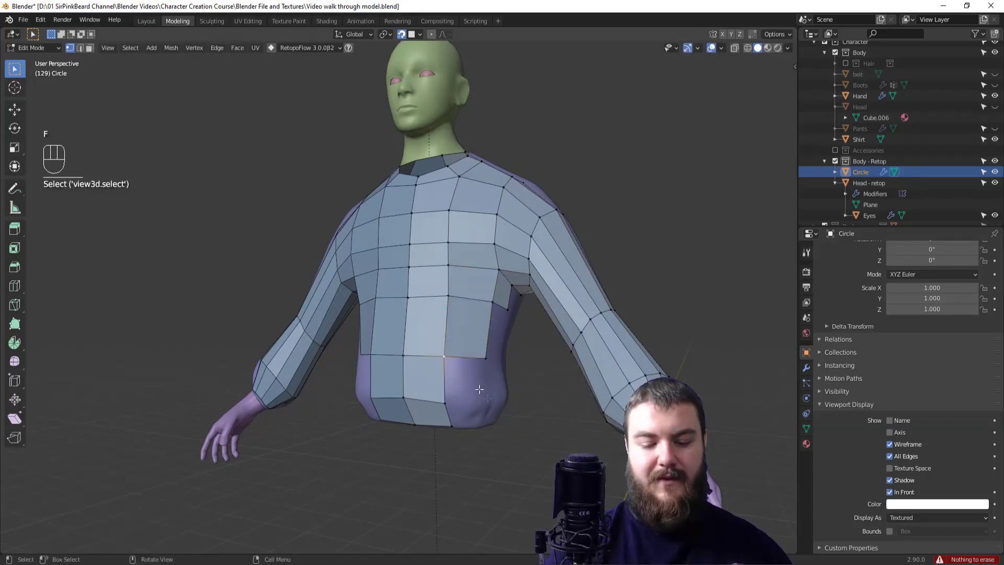
key("f")
left_click(470, 393)
middle_click_drag(470, 393, 463, 403)
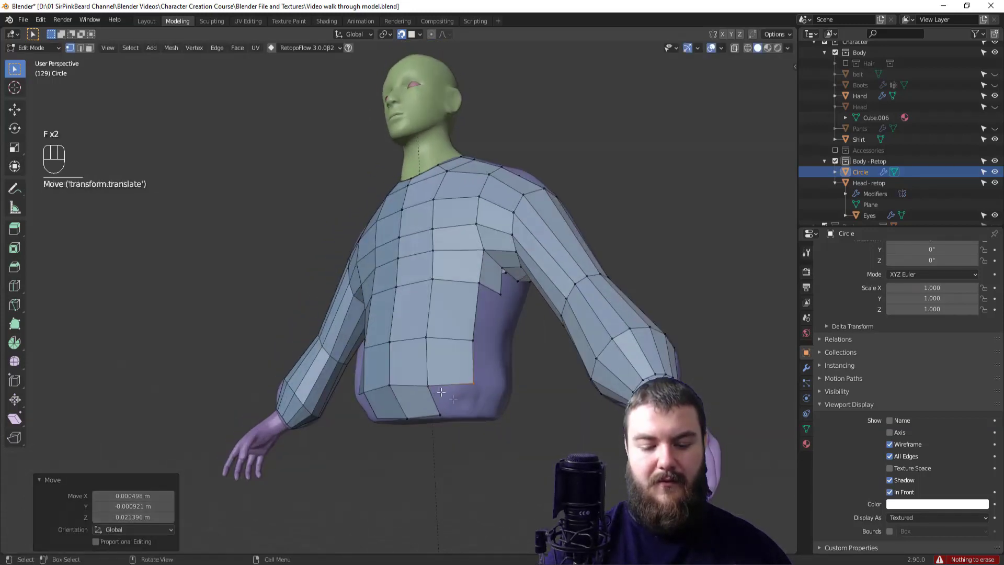
key("f")
left_click(460, 409)
Step: Sketch the side's edge flow from below, and close the underarm gap with two F2 quads
middle_click_drag(528, 368, 497, 343)
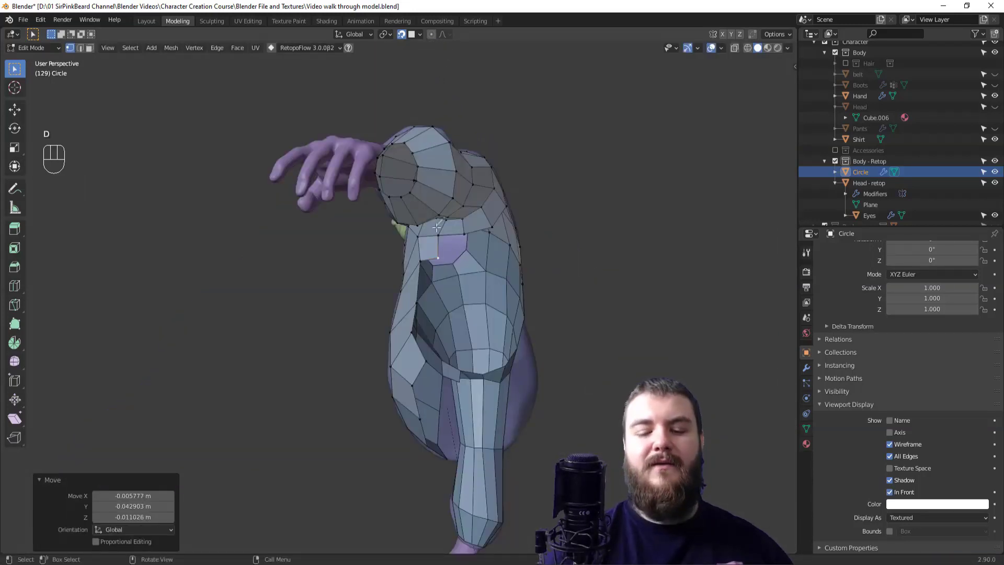
left_click_drag(441, 361, 441, 392)
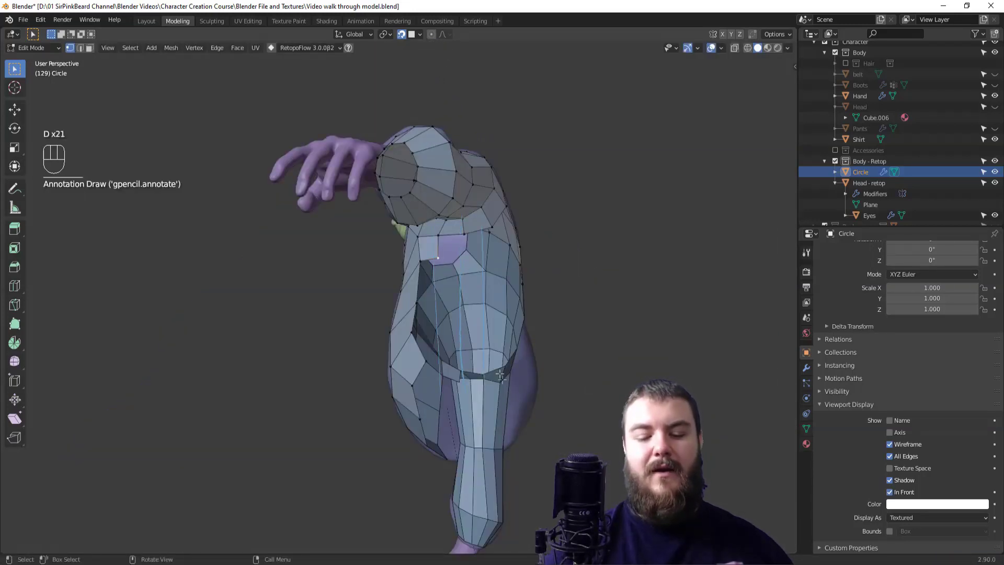
left_click(438, 236)
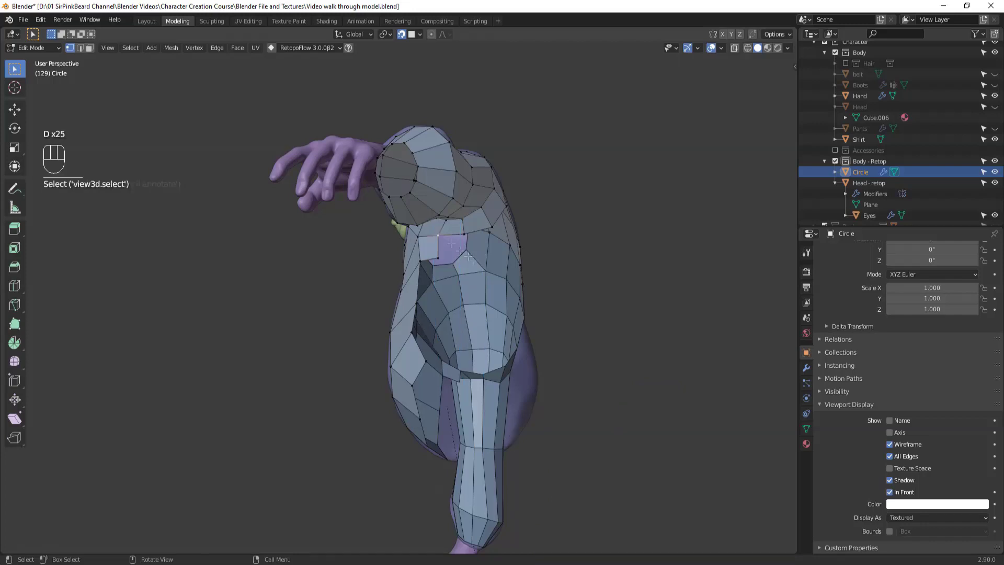
key("f")
left_click(465, 256)
left_click(464, 234)
key("f")
left_click(489, 255)
Step: Add a second row of F2 quads below the armpit, running along the side toward the back
mouse_move(489, 257)
middle_mouse_down()
mouse_move(446, 282)
mouse_move(460, 262)
middle_mouse_up()
left_click(430, 257)
key("f")
left_click(450, 290)
left_click(448, 256)
key("f")
left_click(477, 290)
key("f")
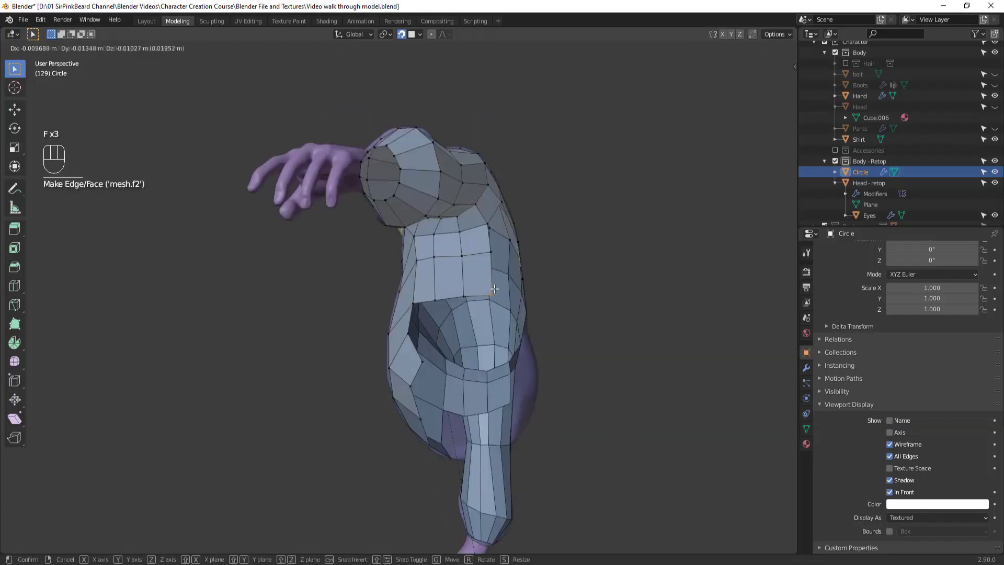
Step: Reposition a vertex on the lower edge of the new side row
left_click(437, 325)
middle_click_drag(437, 324, 497, 356)
key("g")
left_click(530, 381)
Step: Continue the side of the torso with F2 quads down to the hem
key("f")
left_click(483, 408)
left_click(445, 389)
key("f")
left_click(467, 412)
left_click(437, 384)
key("f")
left_click(466, 404)
middle_click_drag(466, 404, 601, 361)
left_click(451, 361)
left_click(475, 385)
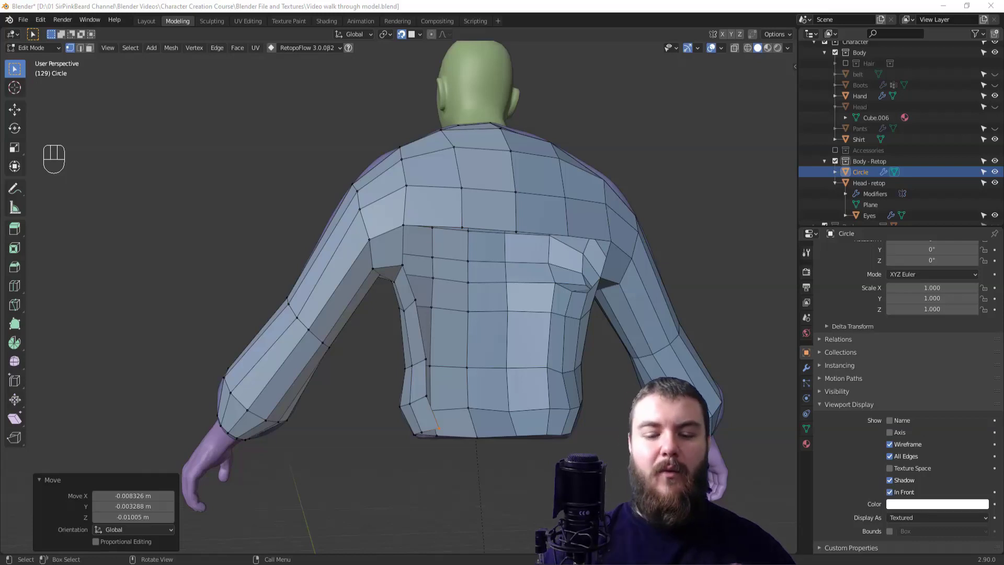
Step: Add a row of two F2 quads across the upper back, from the shoulder side to the centre line
left_click(726, 126)
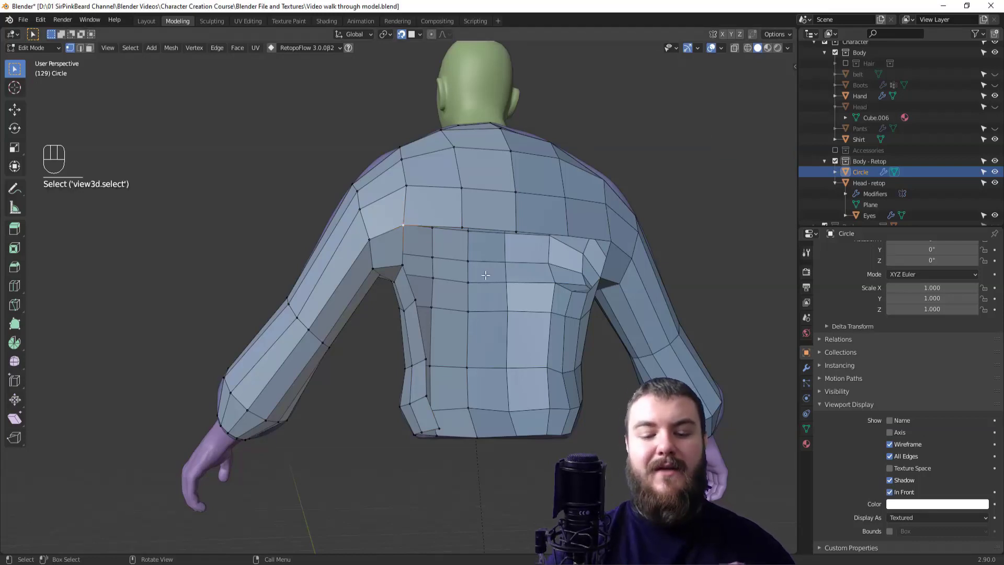
middle_click_drag(563, 253, 466, 280)
key("f")
left_click(454, 277)
left_click(449, 242)
key("f")
left_click(509, 263)
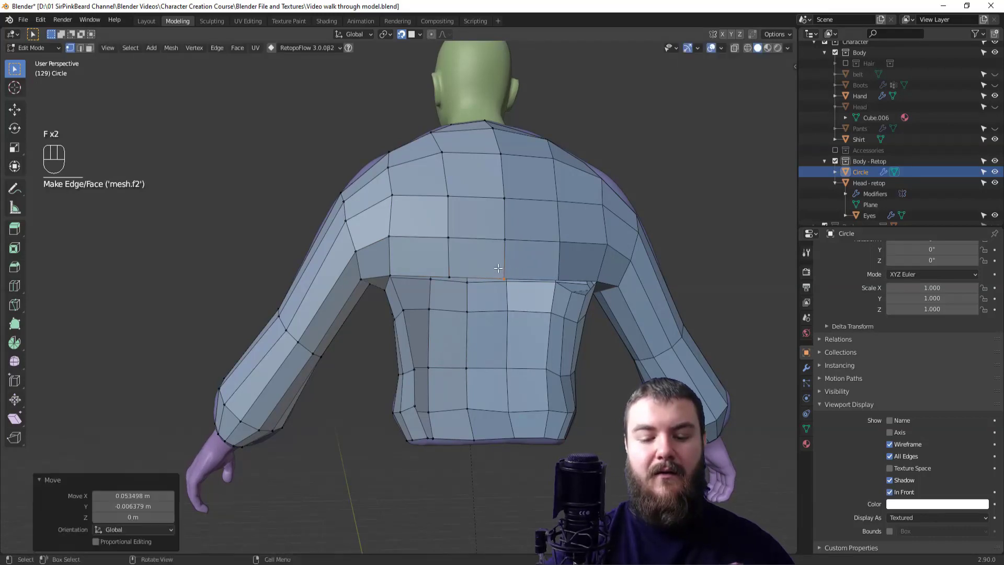
Step: Add another row of F2 quads across the mid-back, from the underarm to the centre line
middle_click_drag(509, 263, 491, 285)
left_click(491, 285)
key("f")
left_click(492, 287)
left_click(494, 296)
key("f")
left_click(535, 289)
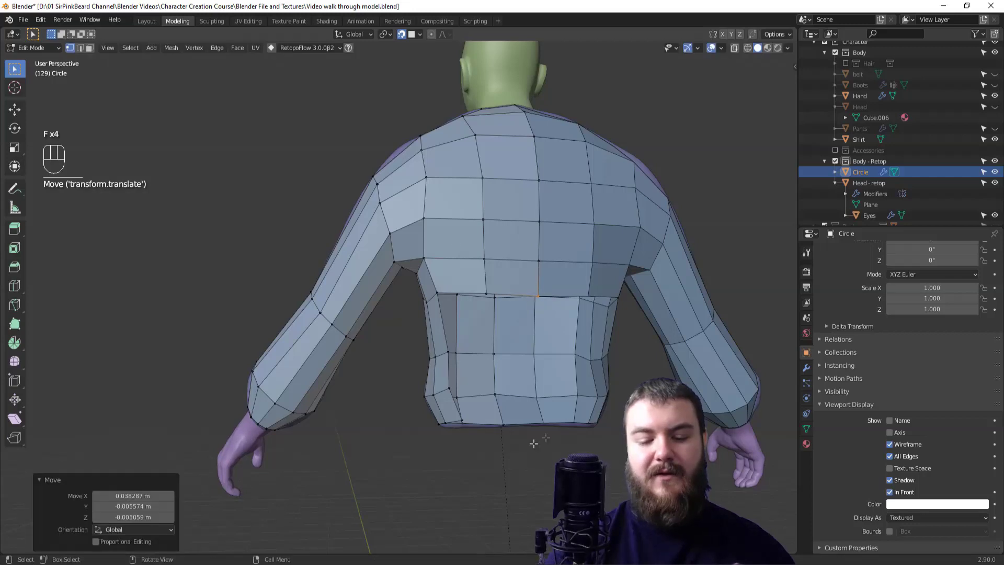
Step: Fill the lower back row with F2 quads from the side strip to the centre line
left_click(437, 294)
key("f")
middle_click_drag(487, 351, 461, 350)
key("f")
left_click(500, 356)
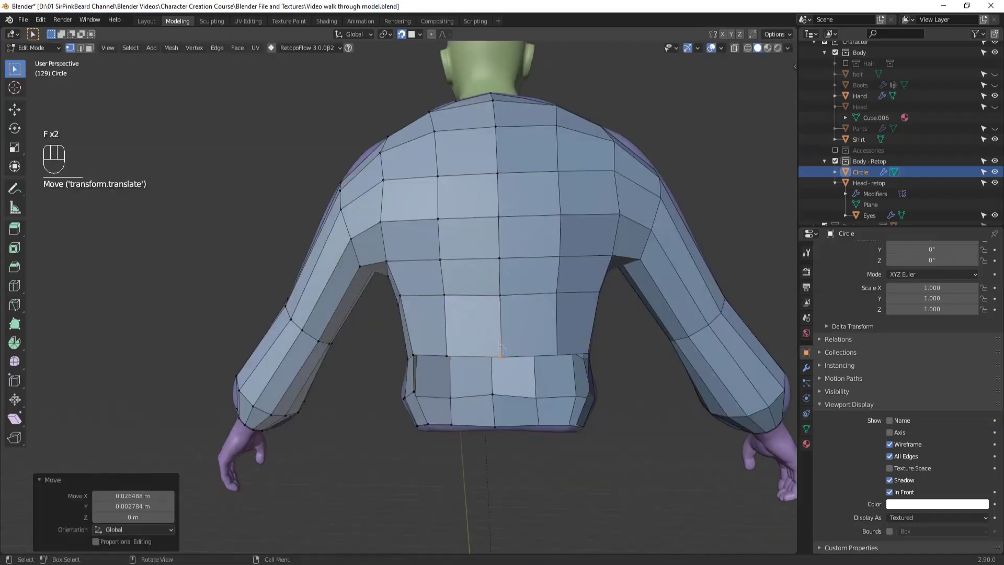
Step: Fill the last two back rows with F2 quads down to the hem, closing the torso
key("f")
key("f")
left_click(496, 381)
left_click(413, 392)
key("f")
left_click(452, 423)
left_click(448, 392)
key("f")
left_click(503, 421)
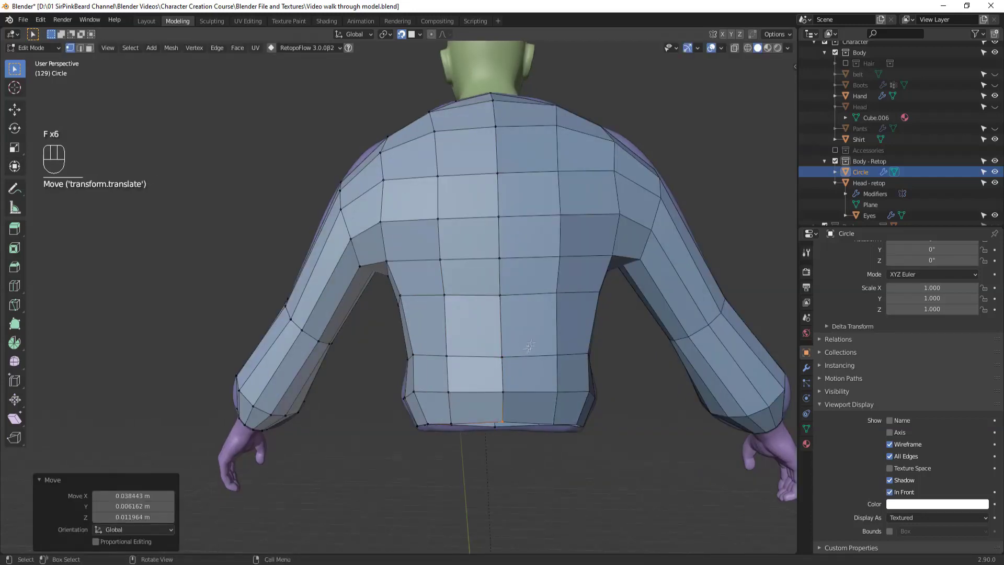
Step: Switch to Object Mode and shade the shirt mesh smooth
middle_click_drag(528, 341, 613, 339)
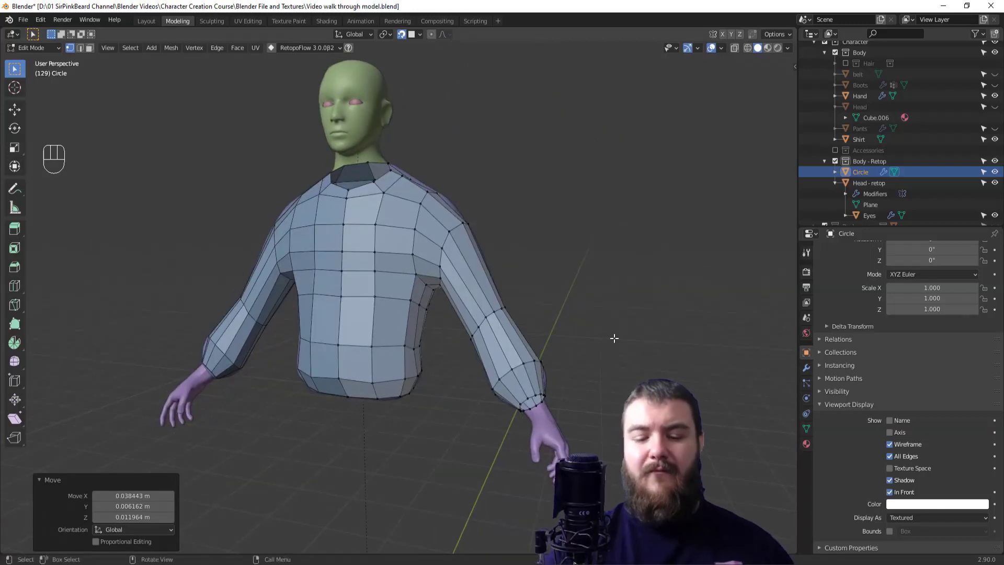
key("Tab")
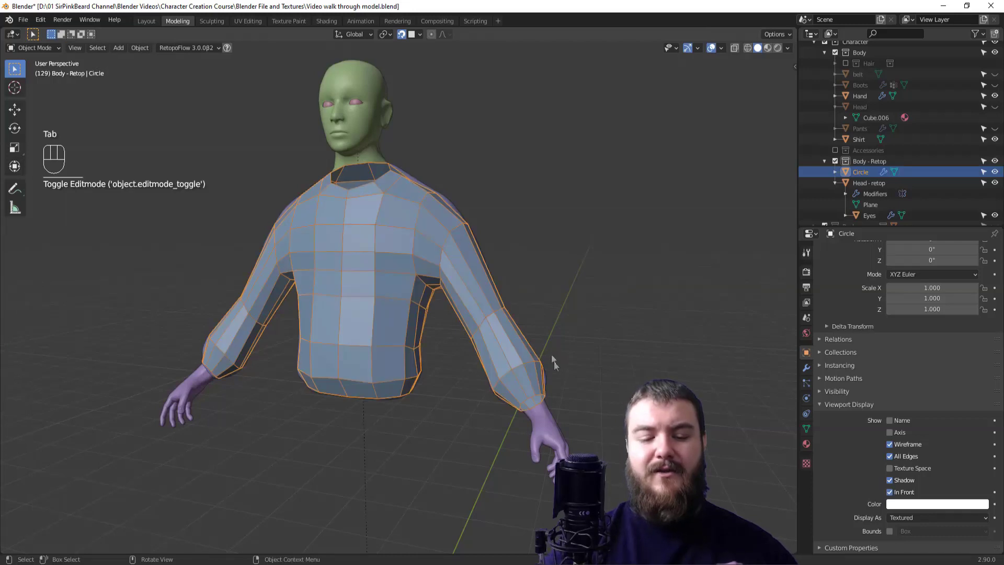
middle_click_drag(558, 366, 573, 370)
right_click(517, 363)
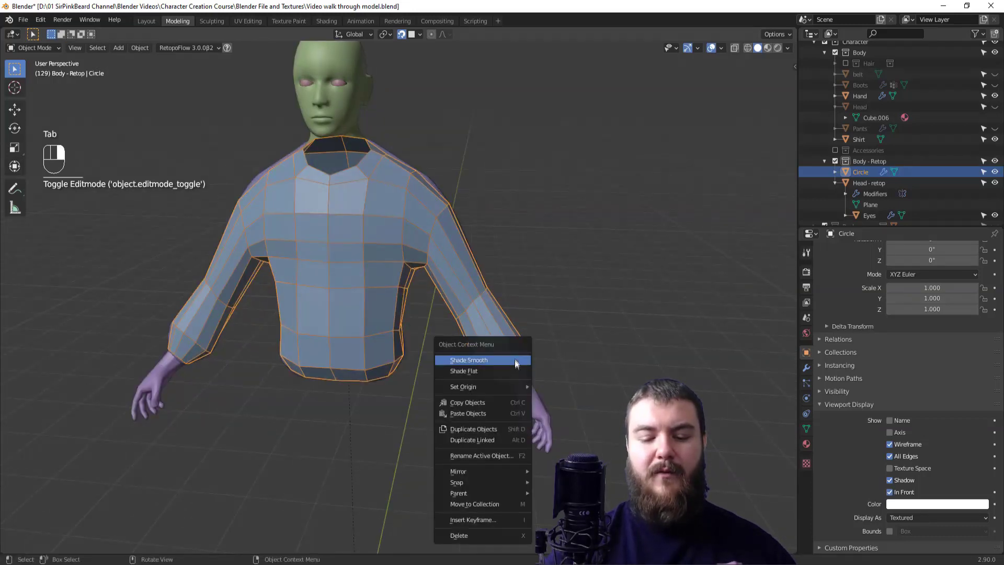
left_click(513, 359)
middle_click_drag(509, 391, 639, 302)
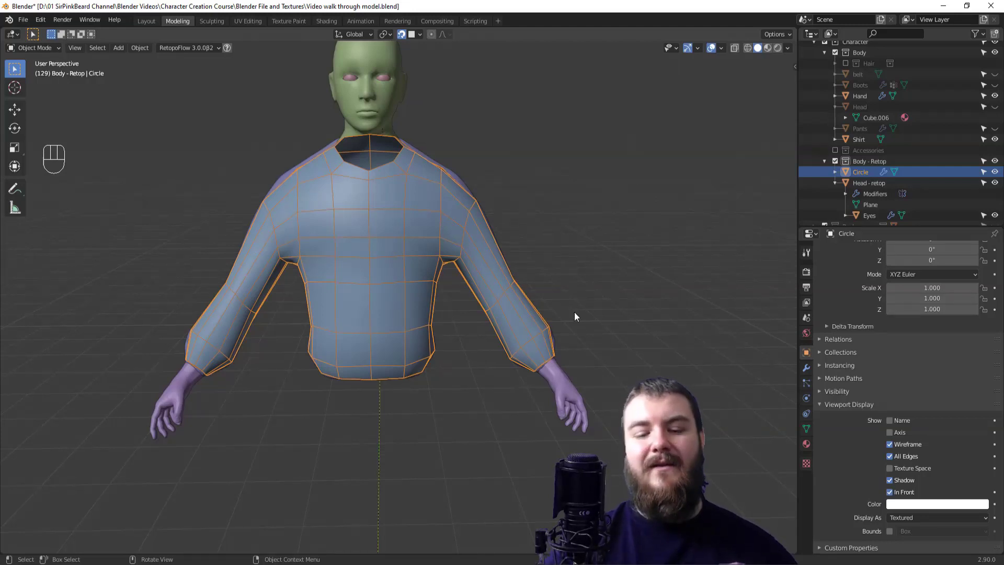
Step: Return to Edit Mode and add loop cuts around the sleeve's cuff and forearm
key("Tab")
middle_click_drag(561, 321, 511, 309)
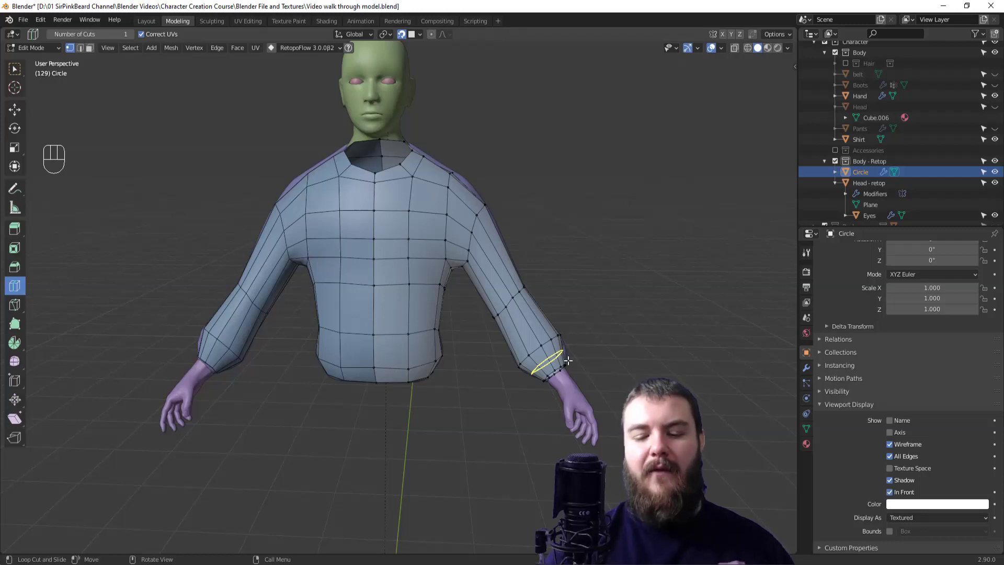
left_click_drag(568, 360, 569, 360)
middle_click_drag(607, 374, 680, 405)
middle_click_drag(492, 300, 512, 368, "shift")
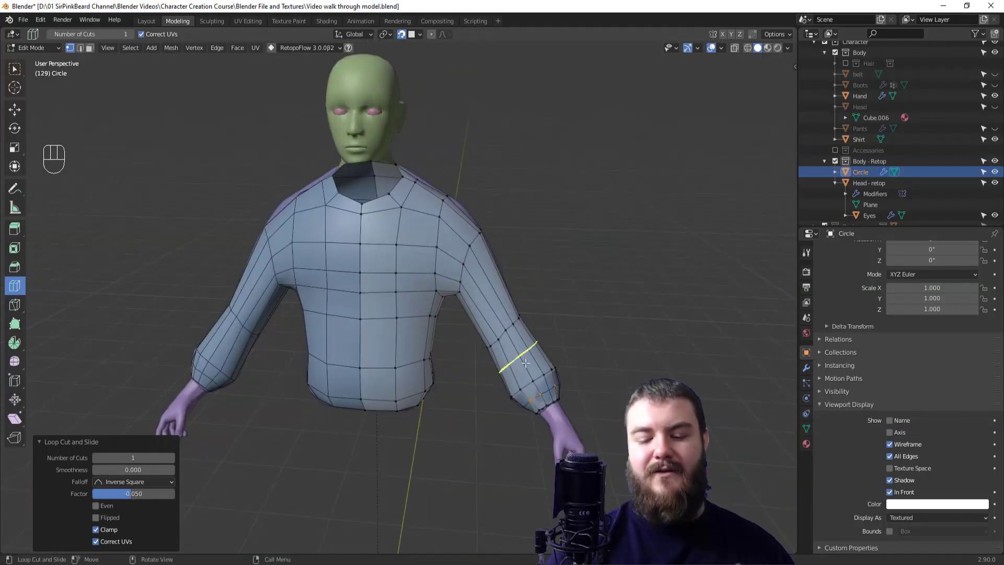
left_click_drag(526, 365, 526, 361)
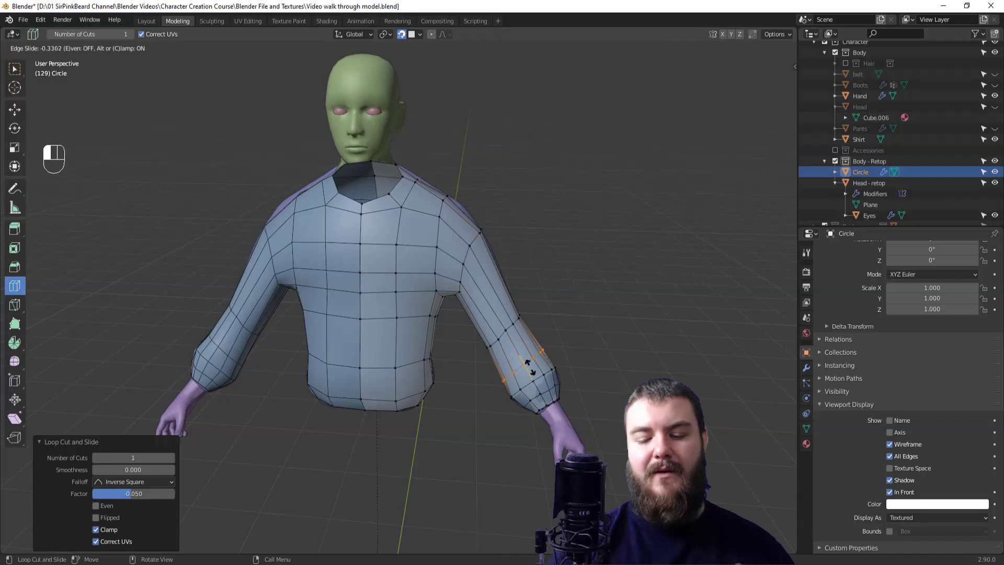
left_click_drag(531, 366, 510, 357)
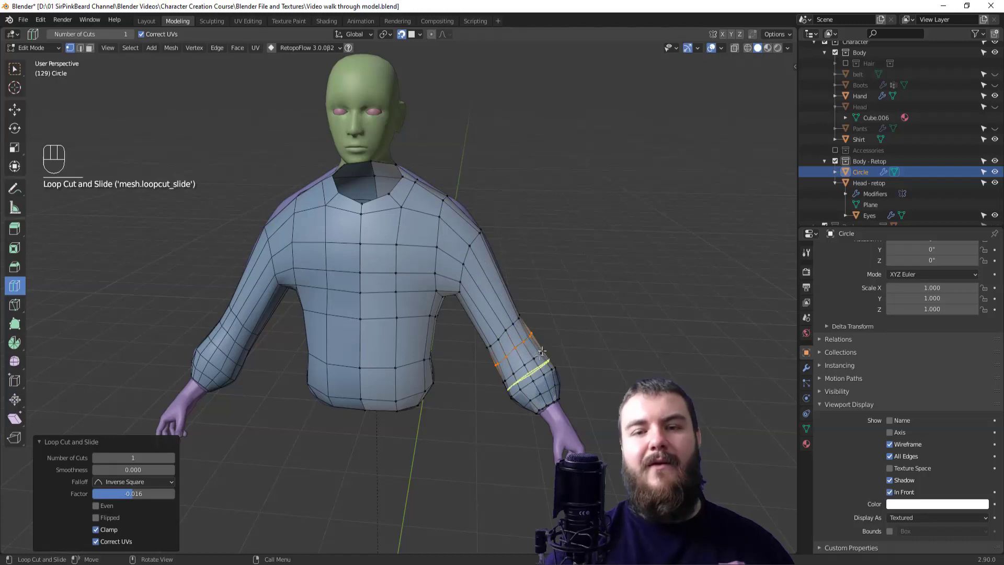
Step: Add loop cuts around the upper sleeve and through the faces between the shoulder and chest
middle_click_drag(537, 354, 555, 364)
mouse_move(518, 335)
left_mouse_down()
mouse_move(525, 352)
mouse_move(501, 326)
left_mouse_up()
middle_click_drag(542, 334, 557, 352, "shift")
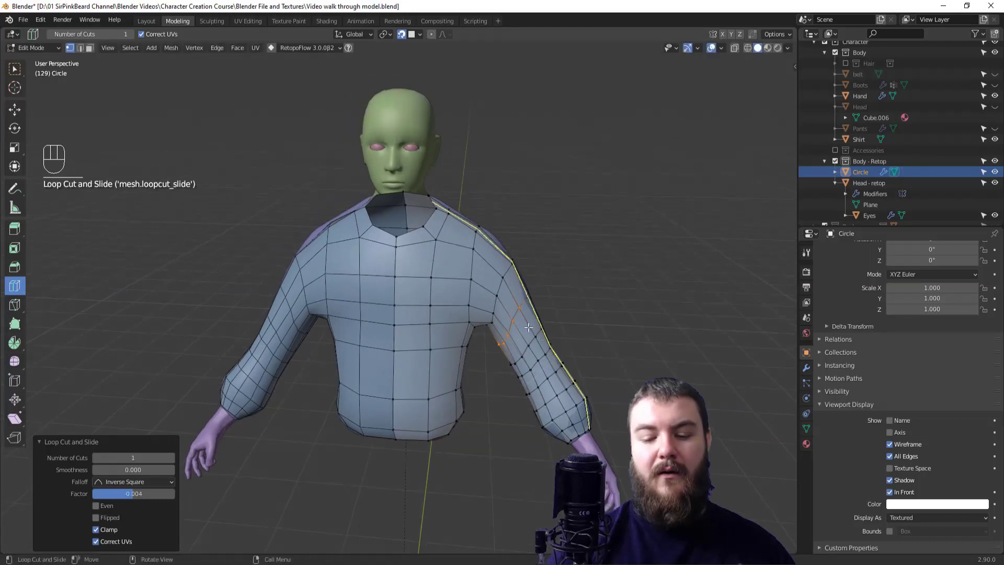
left_click_drag(496, 261, 497, 263)
Step: Add a loop cut through the front faces beside the torso's centre line and leave Edit Mode
middle_click_drag(521, 335, 481, 340)
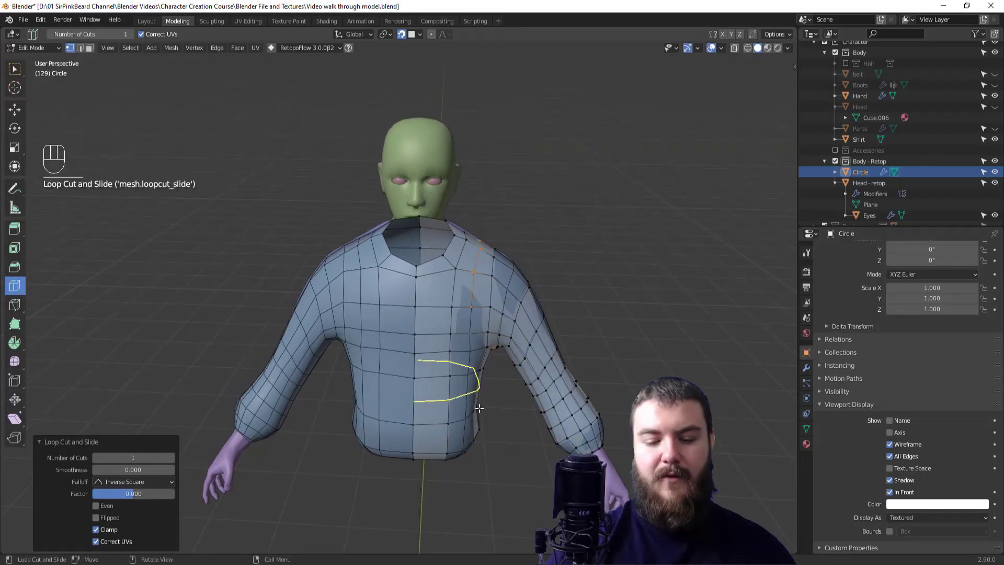
left_click(434, 334)
middle_click_drag(599, 308, 471, 356)
middle_click_drag(572, 352, 663, 295)
key("Tab")
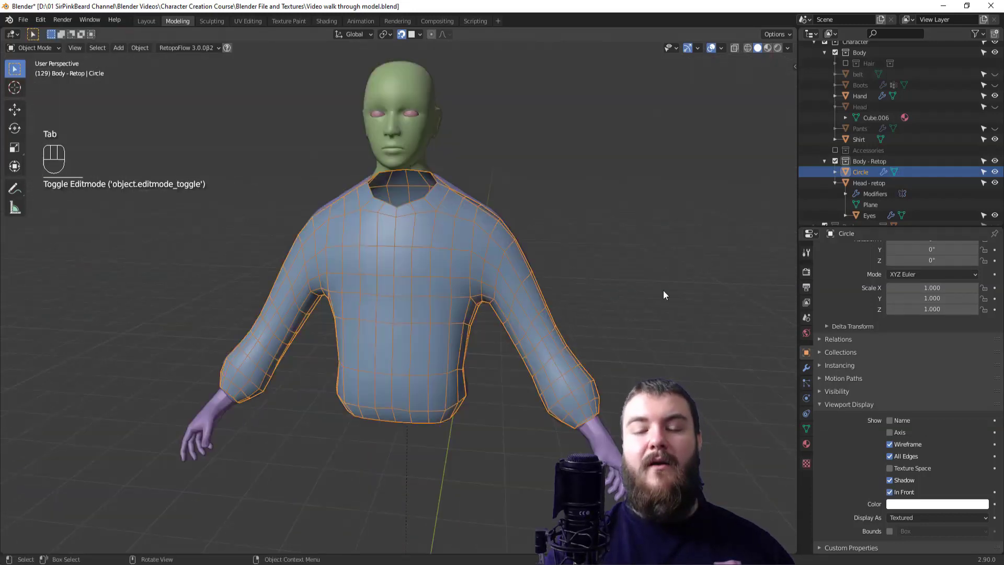
Step: Reopen the shirt mesh for editing and select the edge loop around the neckline, including its front vertices
middle_click_drag(590, 370, 613, 405)
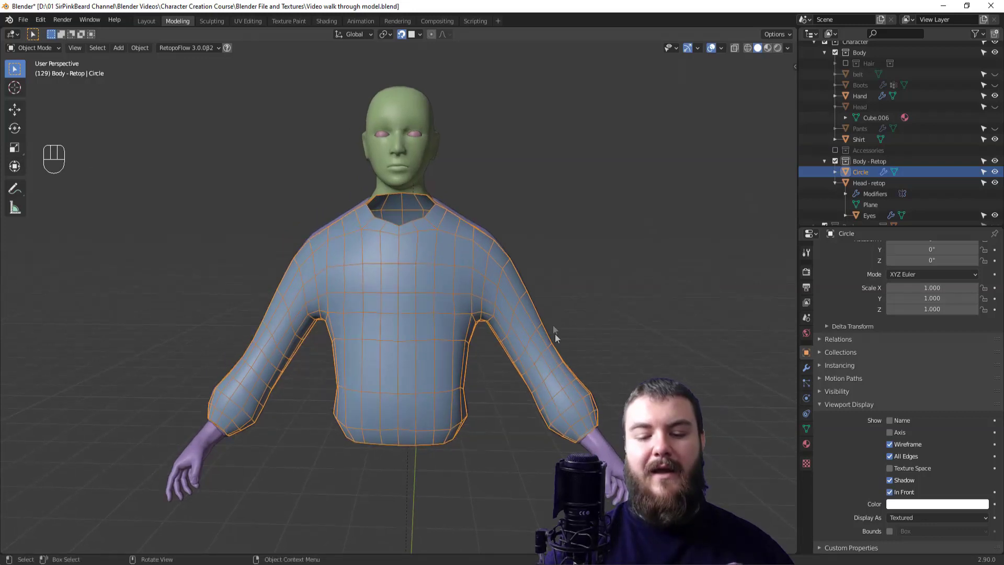
middle_click_drag(557, 346, 550, 305)
key("Tab")
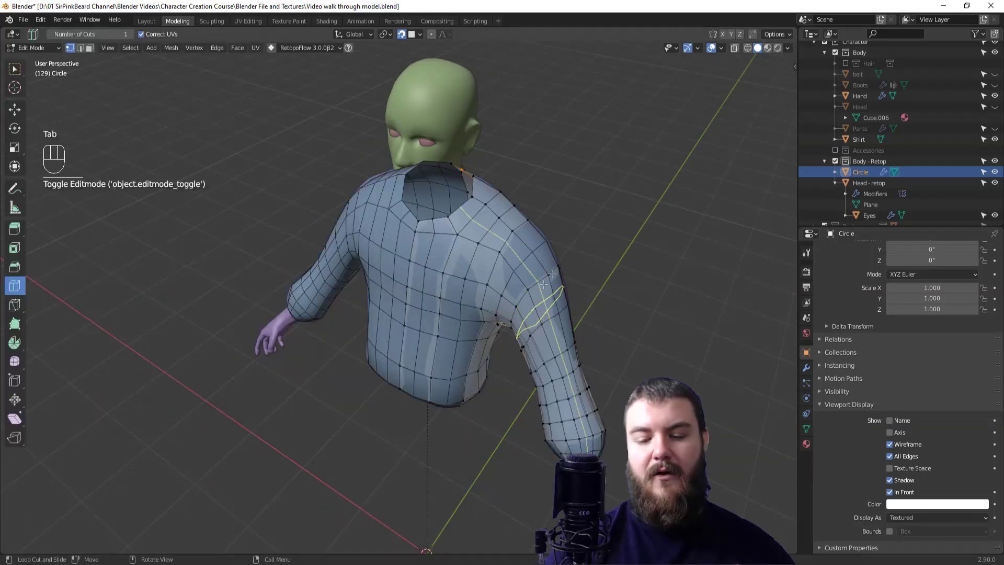
middle_click_drag(549, 328, 596, 287)
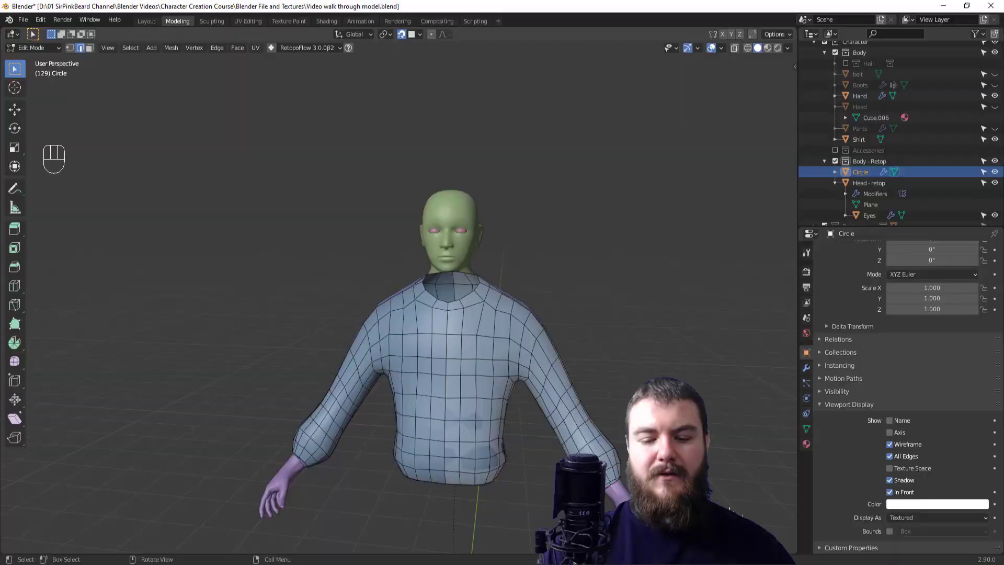
key("2")
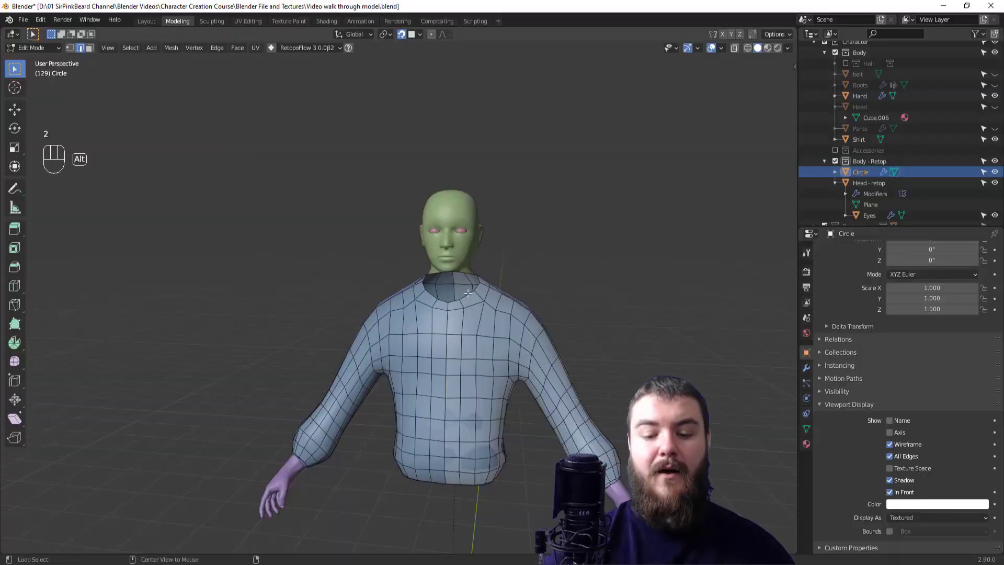
left_click(505, 369, "alt")
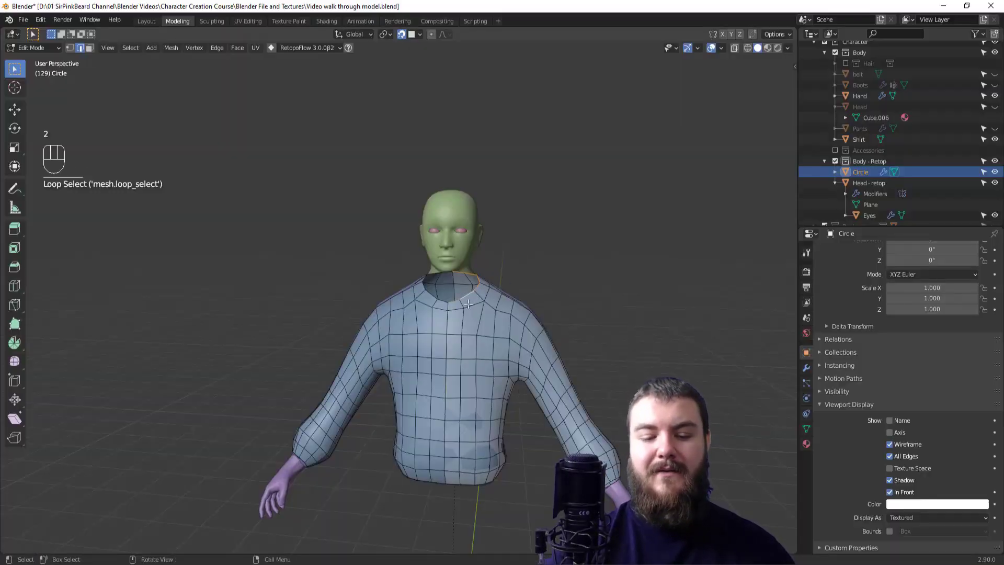
middle_click_drag(488, 287, 448, 317)
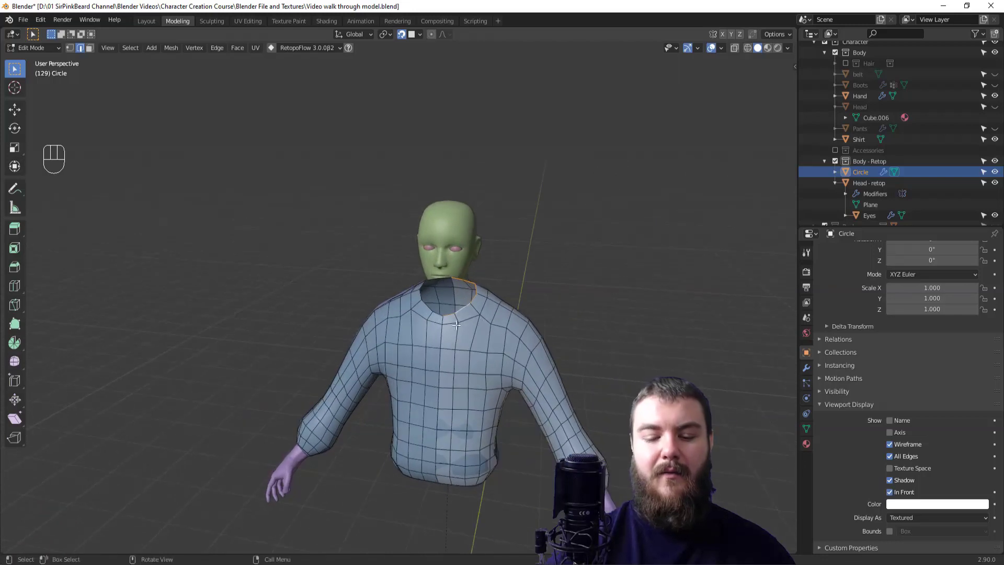
key("1")
left_click(457, 326)
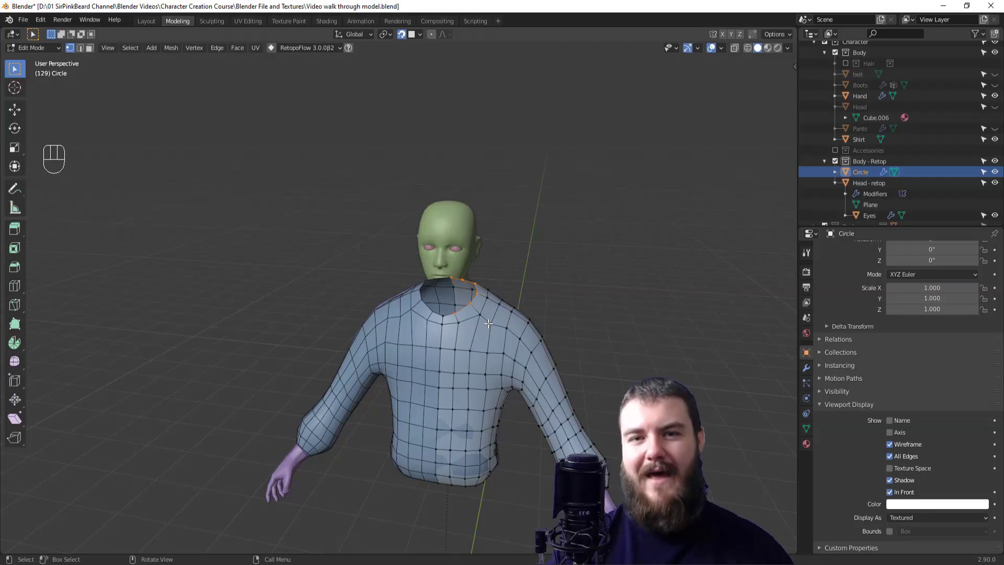
Step: Leave Edit Mode, apply the shirt mesh's Shrinkwrap modifier, and reopen the mesh for editing around the neckline
key("Tab")
left_click(807, 368)
left_click(971, 381)
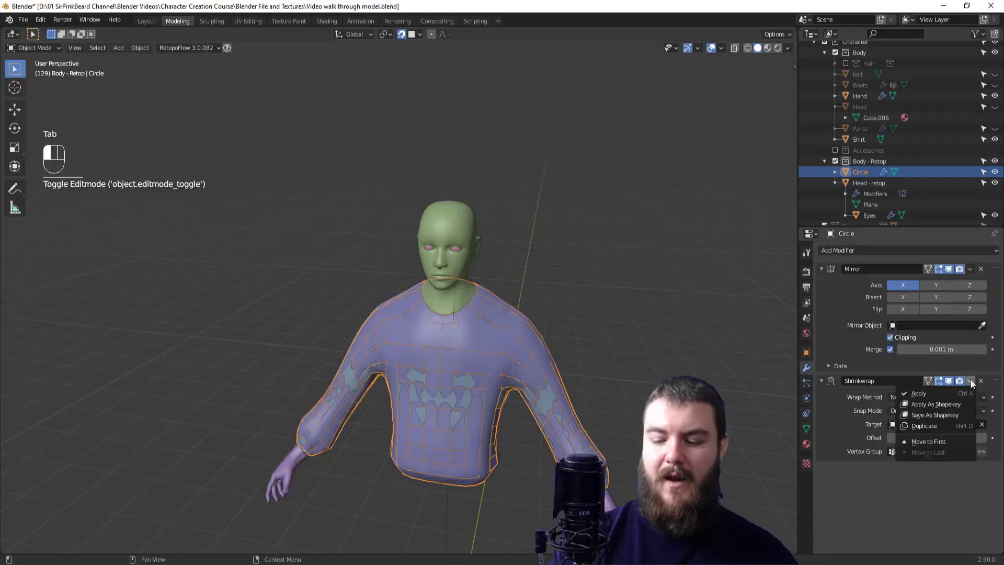
left_click(919, 394)
key("Tab")
middle_click_drag(523, 366, 429, 356)
mouse_move(602, 414)
middle_mouse_down()
mouse_move(549, 419)
mouse_move(612, 404)
middle_mouse_up()
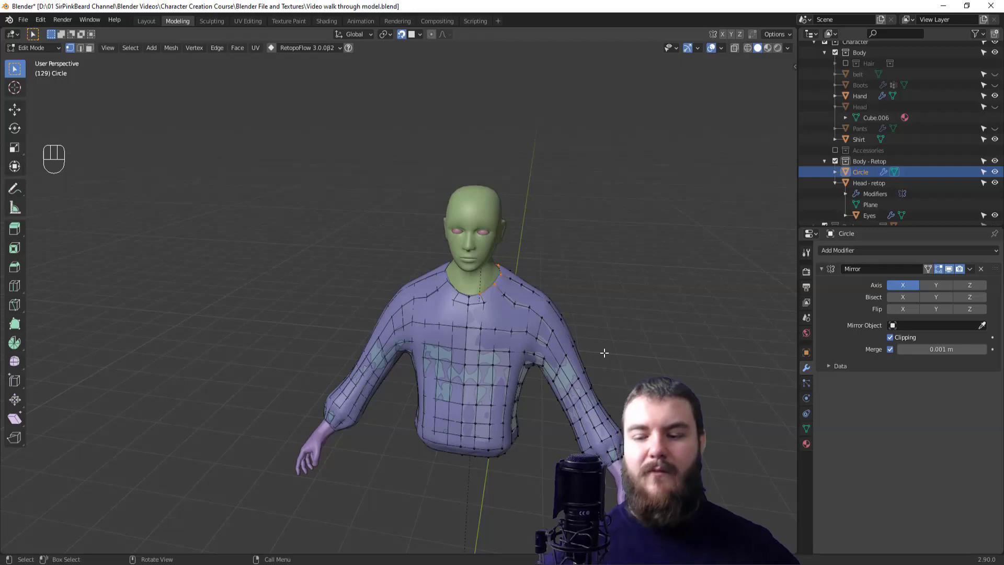
scroll(604, 353, "up", 1)
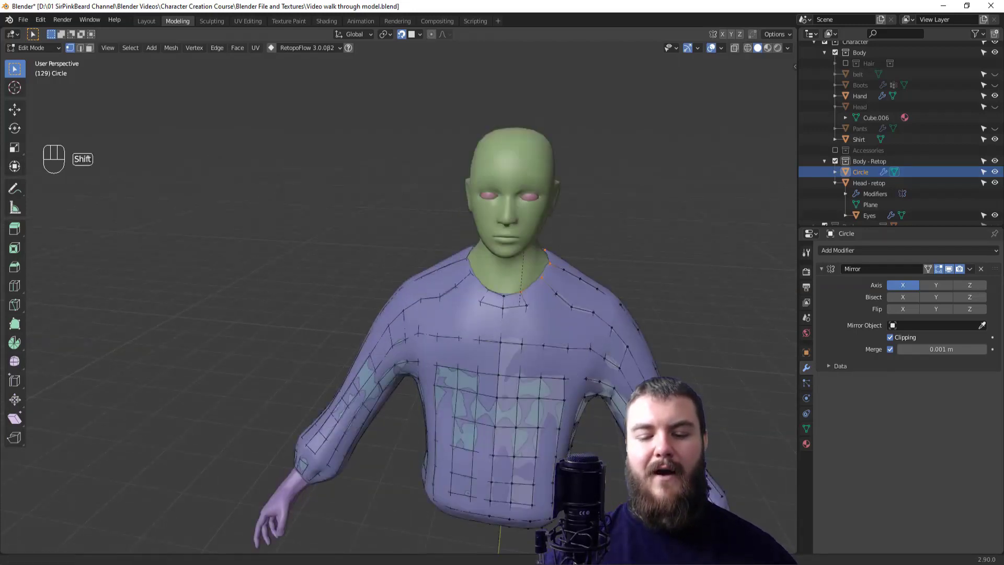
scroll(578, 387, "up", 1)
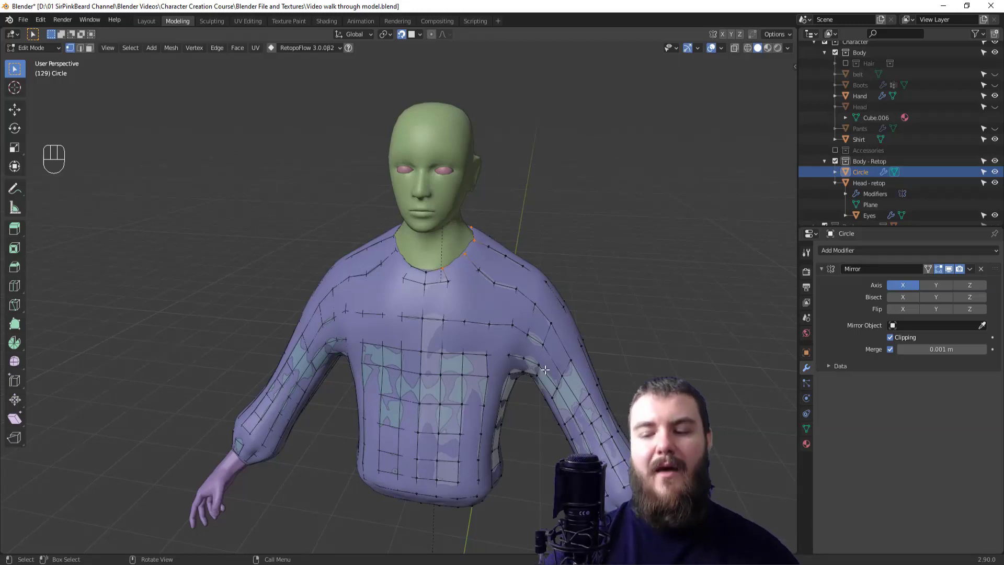
Step: Turn off snapping and extrude the selected neckline edge upward about 0.09 m along Z to start a collar
middle_click_drag(506, 289, 549, 308, "shift")
key("g")
middle_click_drag(608, 294, 563, 314)
key("shift+Tab")
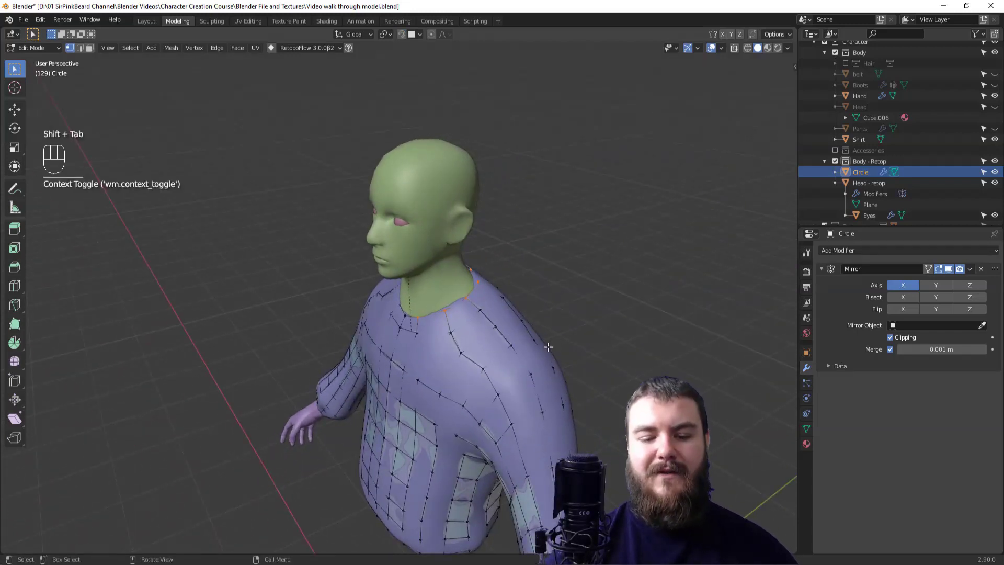
key("e")
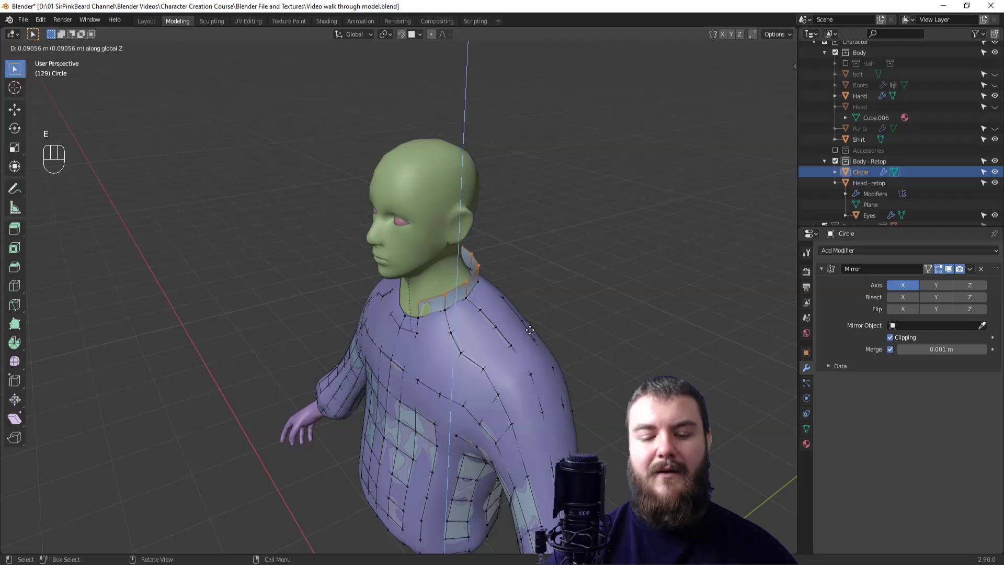
left_click(528, 330)
Step: Scale the collar's top edge outward by about 1.46, and extrude it outward with a scale of about 1.35
middle_click_drag(557, 333, 623, 314)
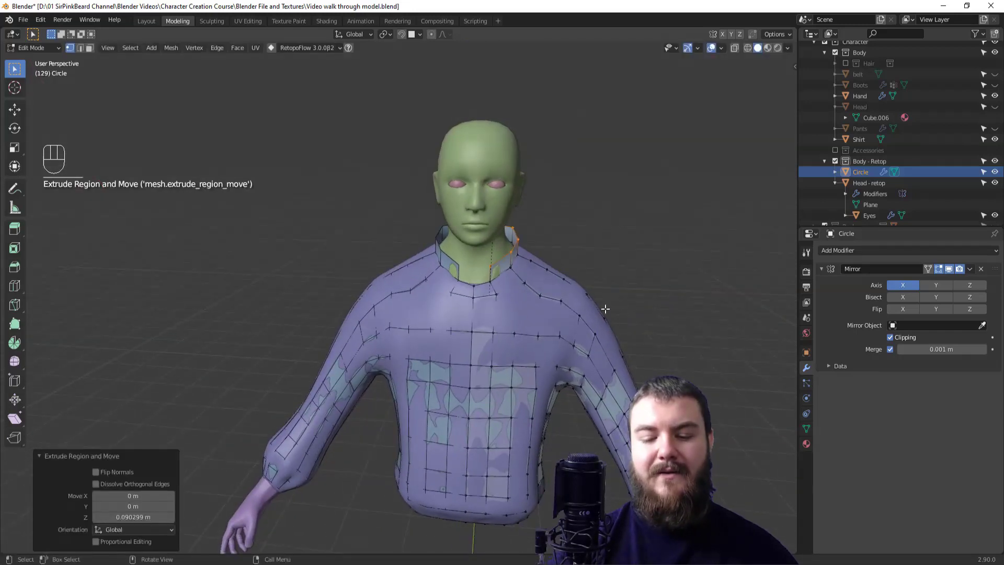
key("s")
left_click(659, 325)
middle_click_drag(659, 325, 579, 329)
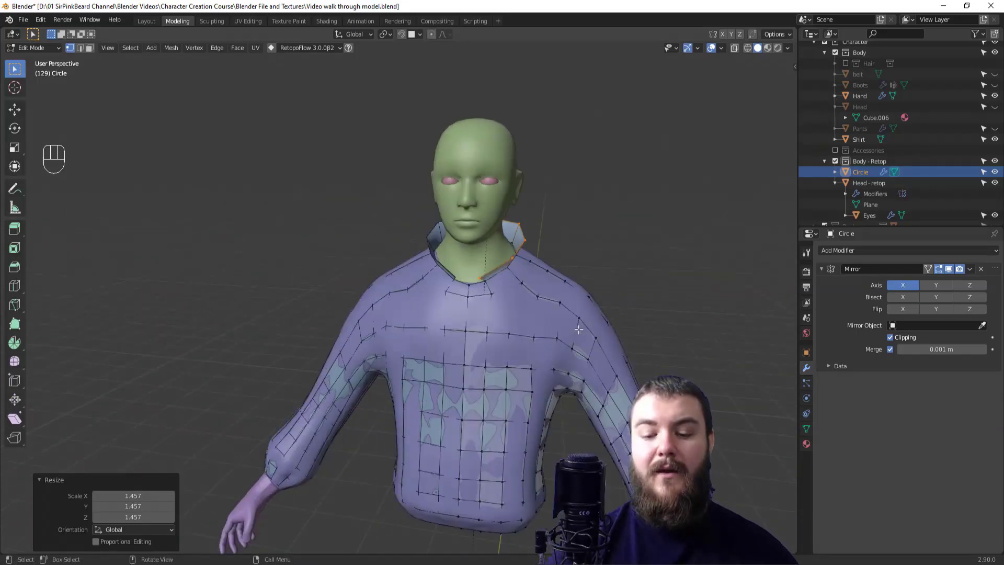
key("e")
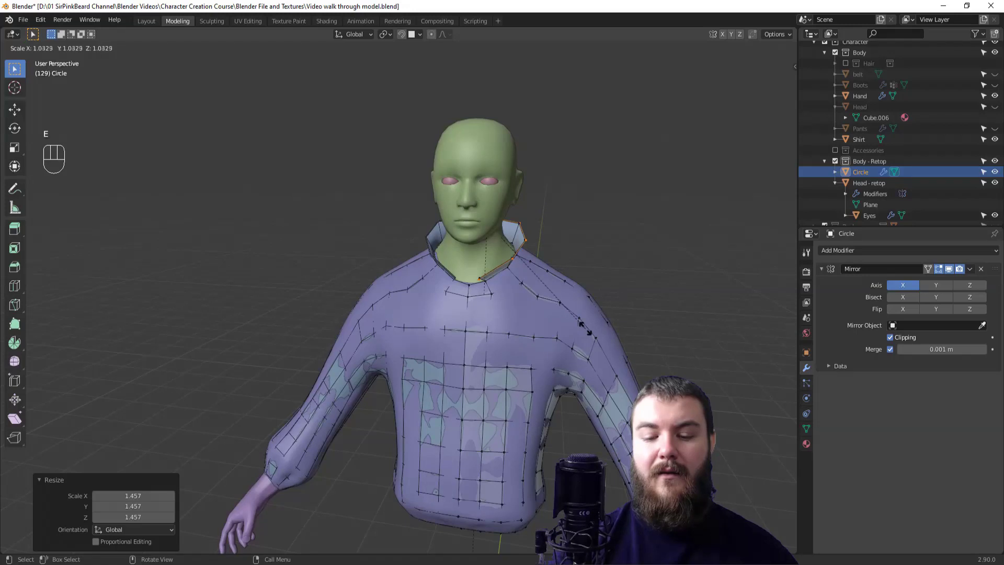
left_click(631, 328)
middle_click_drag(590, 335, 589, 327)
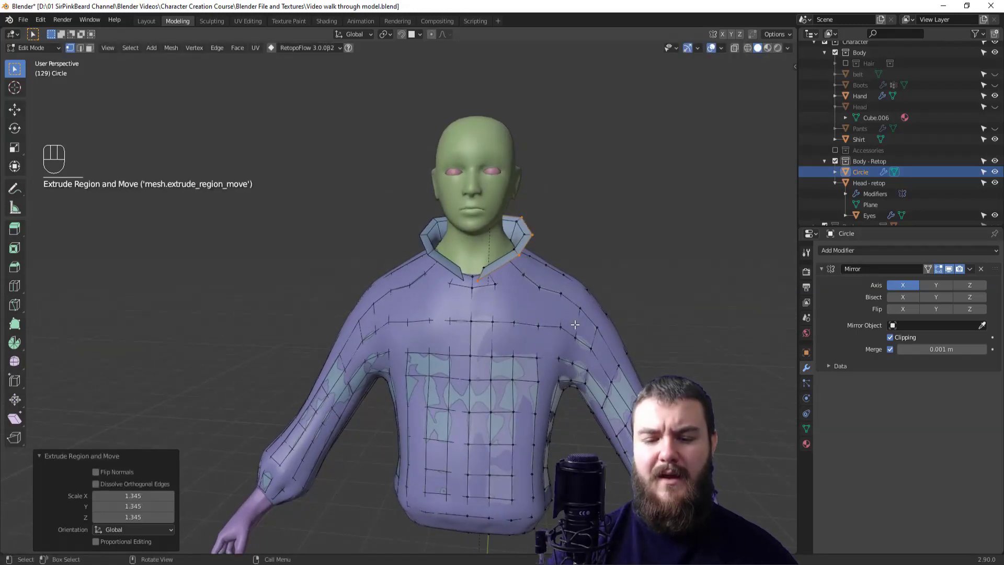
Step: Extrude the collar's outer edge downward about 0.1 m along Z to form the folded flap
key("e")
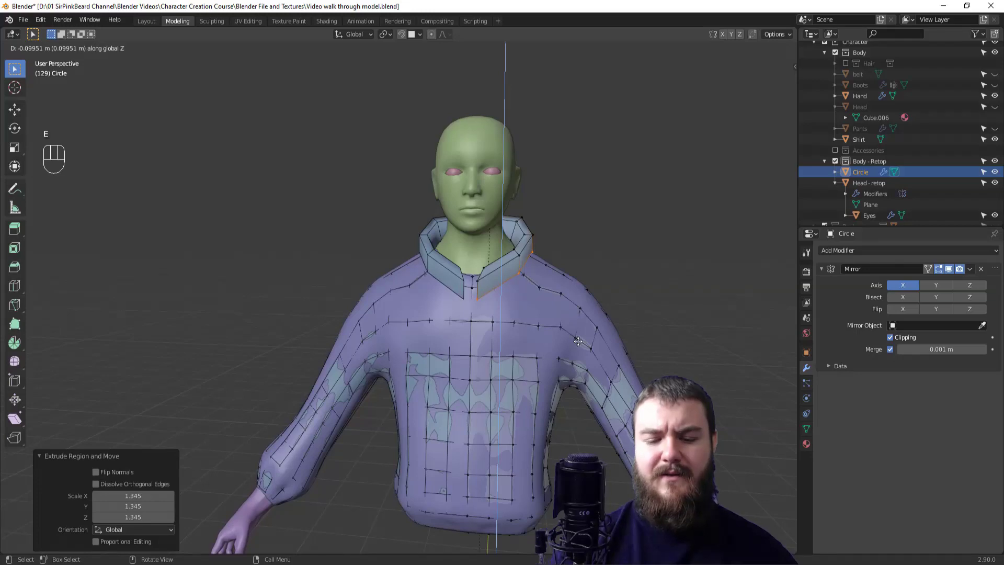
left_click(579, 341)
middle_click_drag(578, 341, 523, 365)
Step: Select the face loop of the collar's outer flap and scale it down closer to the neck
key("2")
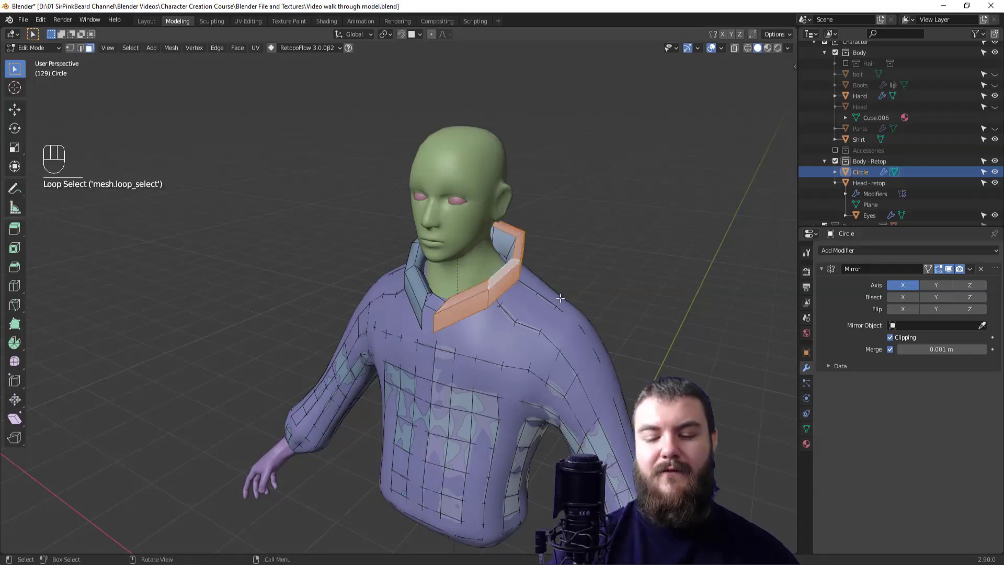
key("s")
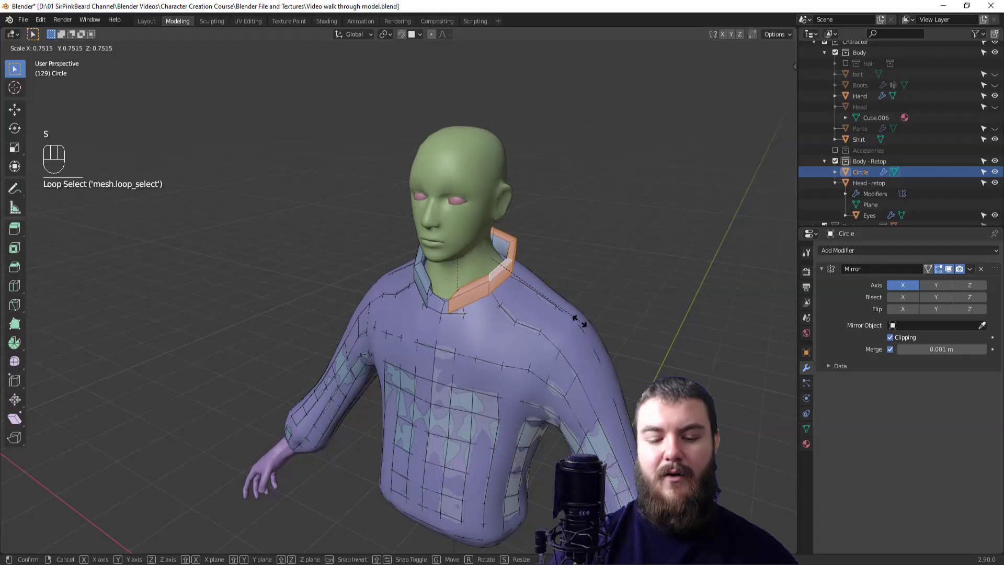
left_click(574, 318)
middle_click_drag(574, 318, 478, 328)
Step: Move the front edge of the collar flap to refine its opening, and return to vertex selection
key("1")
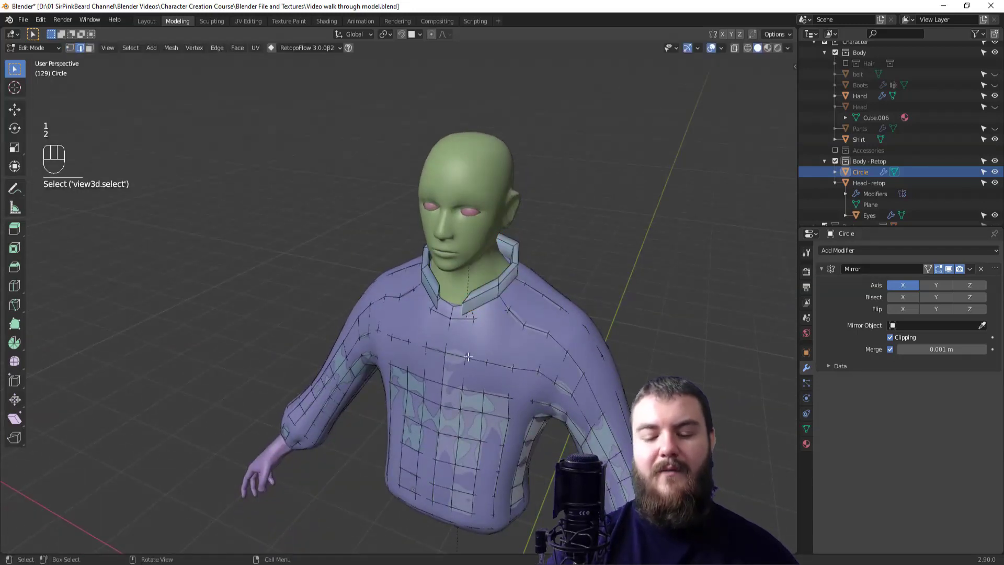
middle_click_drag(472, 333, 491, 310)
key("g")
left_click(505, 301)
key("1")
middle_click_drag(460, 309, 495, 336)
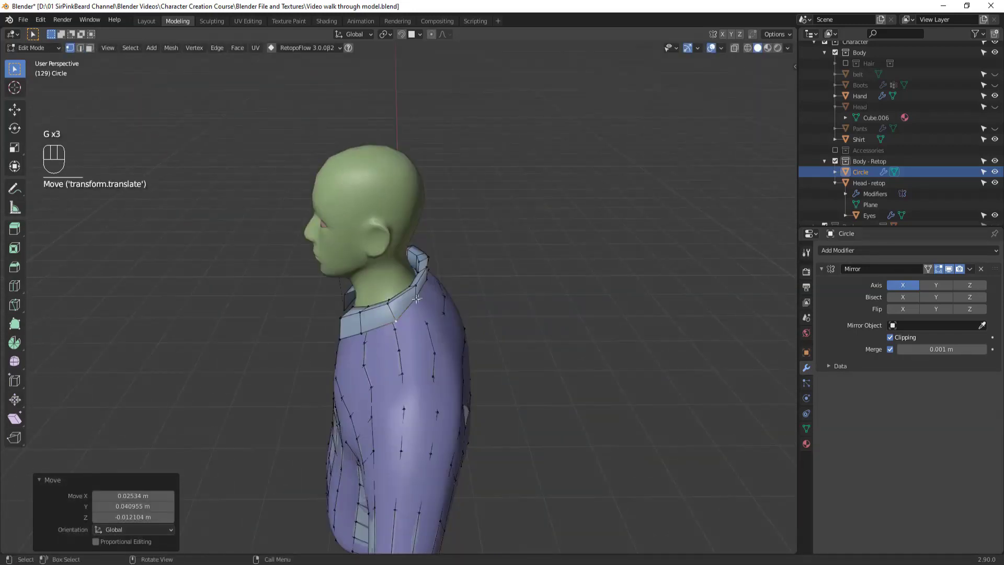
Step: Reposition the collar's vertices one by one around the front, side and back to even out the flap's shape
key("g")
left_click(398, 313)
key("g")
left_click(400, 296)
left_click(393, 285)
key("g")
left_click(398, 282)
left_click(457, 284)
key("g")
left_click(455, 287)
left_click(435, 294)
key("g")
left_click(442, 296)
left_click(510, 260)
key("g")
left_click(512, 262)
key("g")
left_click(517, 262)
key("g")
left_click(528, 247)
left_click(477, 274)
key("g")
left_click(466, 286)
key("g")
key("Tab")
key("Tab")
Step: Select the collar flap's face loop and assign it to a new vertex group named collar
key("3")
left_click(495, 292, "alt")
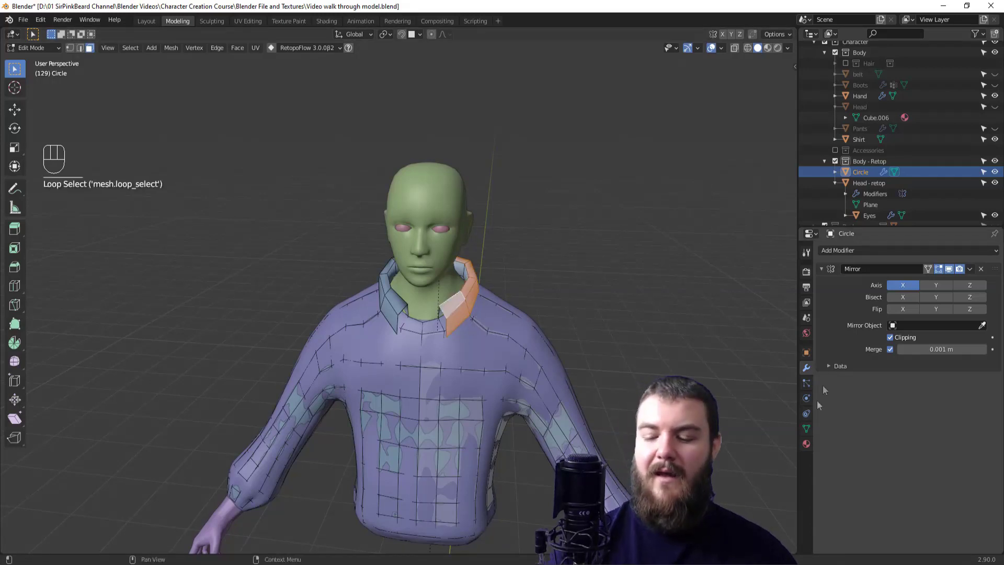
left_click(807, 429)
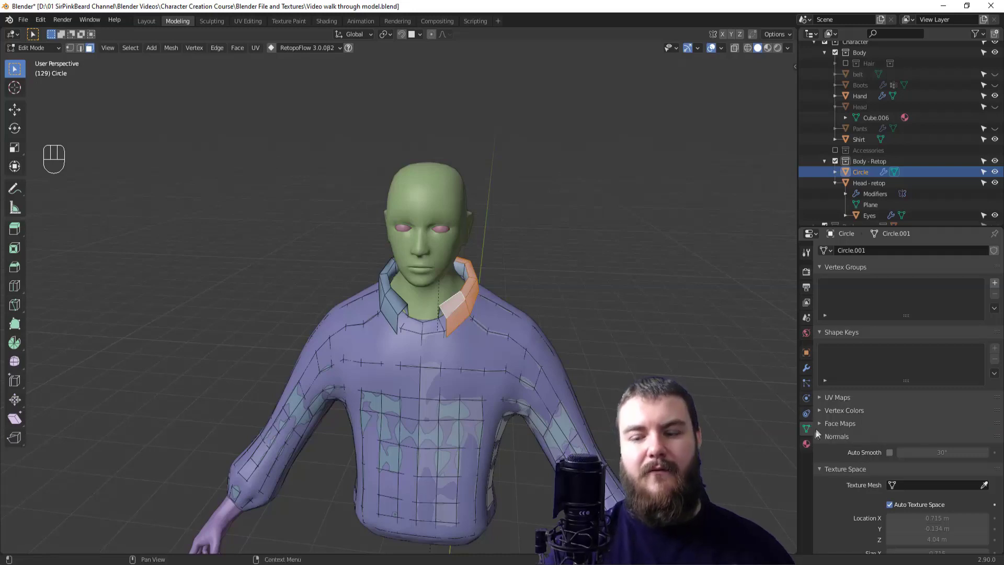
left_click(995, 284)
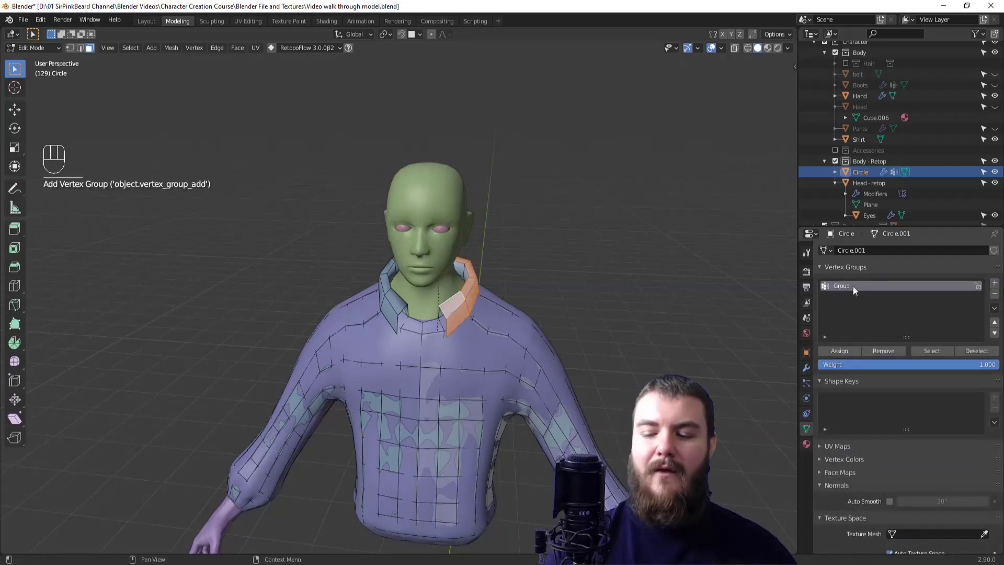
double_click(852, 285)
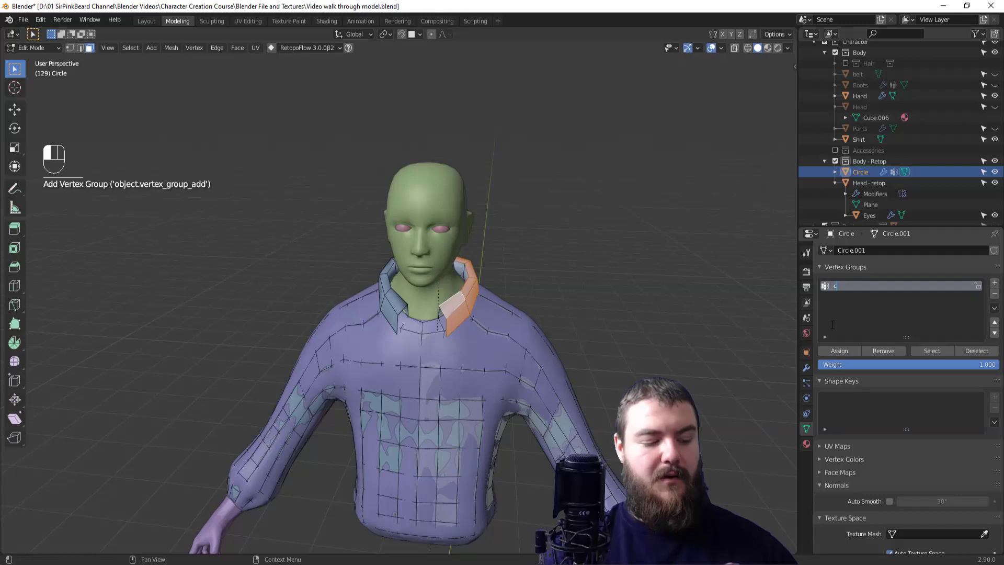
type("collar")
key("Return")
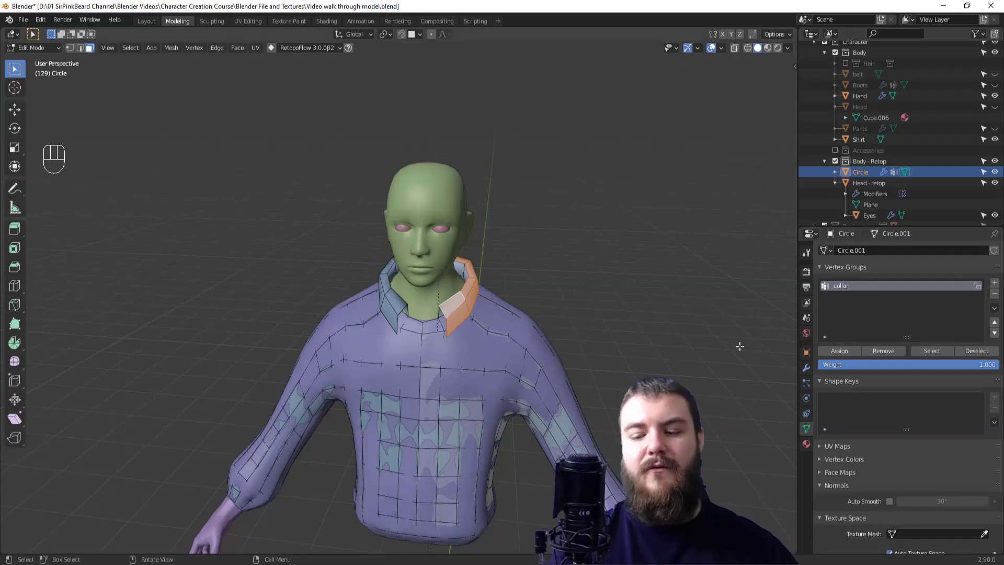
left_click(845, 349)
Step: Check the collar vertex group by deselecting and reselecting its faces
middle_click_drag(706, 363, 594, 354)
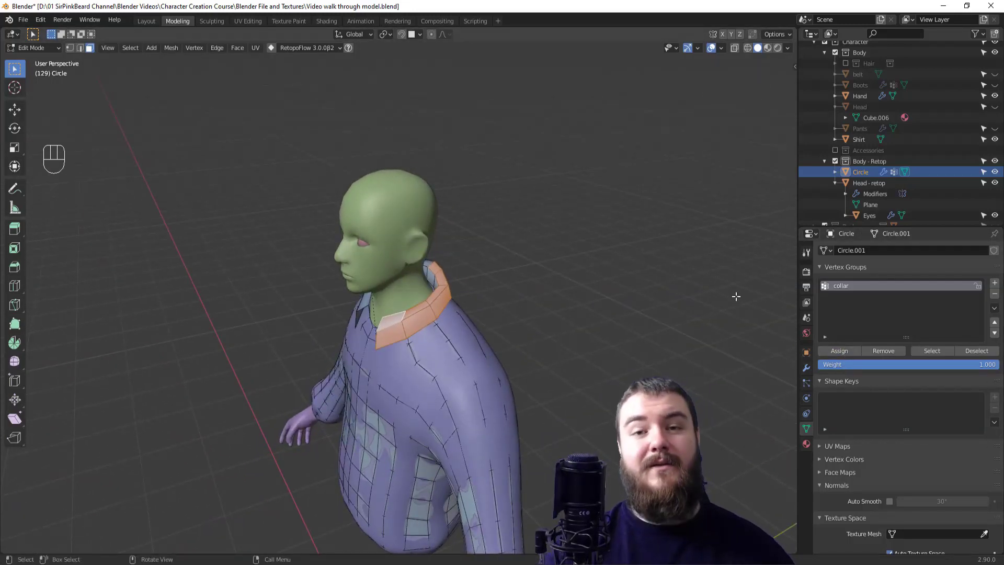
left_click(976, 351)
left_click(931, 352)
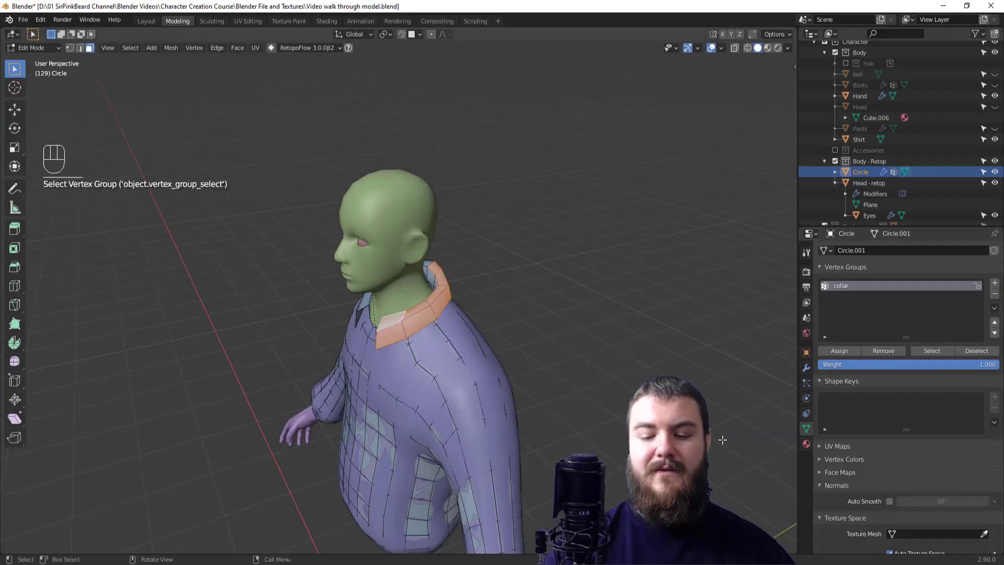
Step: Return to Object Mode, add a Solidify modifier to the shirt mesh and limit it to the collar vertex group
middle_click_drag(602, 400, 400, 285)
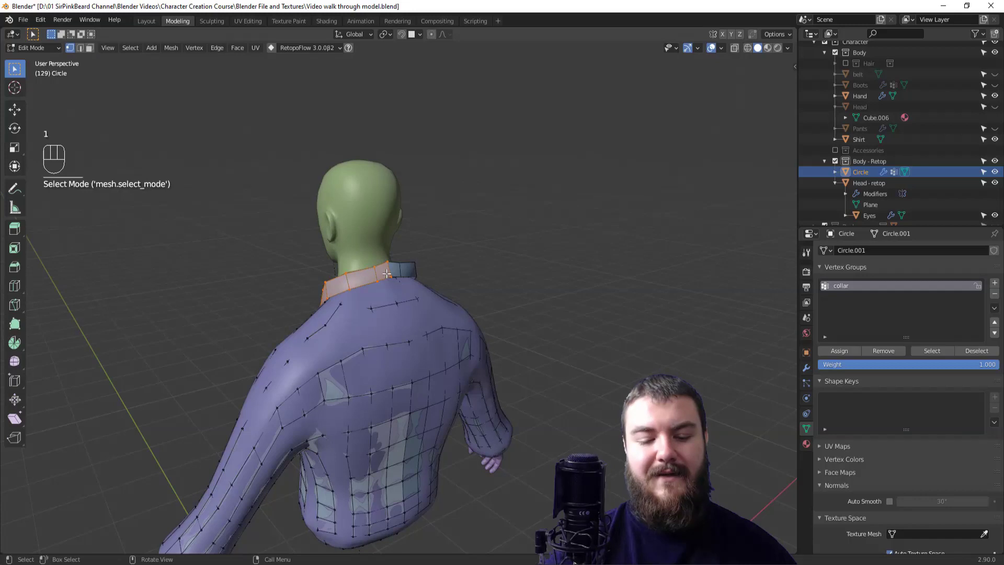
key("Tab")
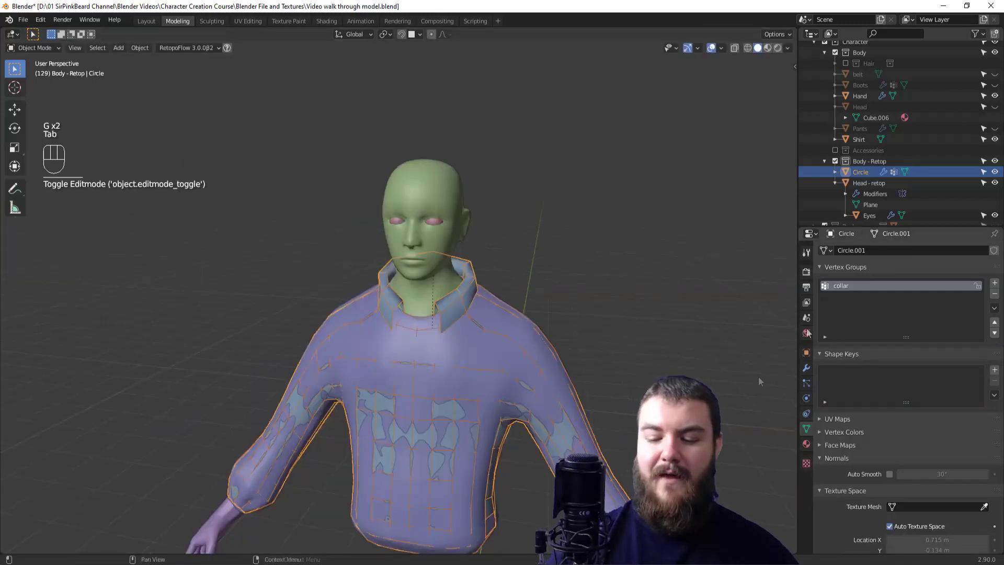
left_click(807, 370)
left_click(817, 250)
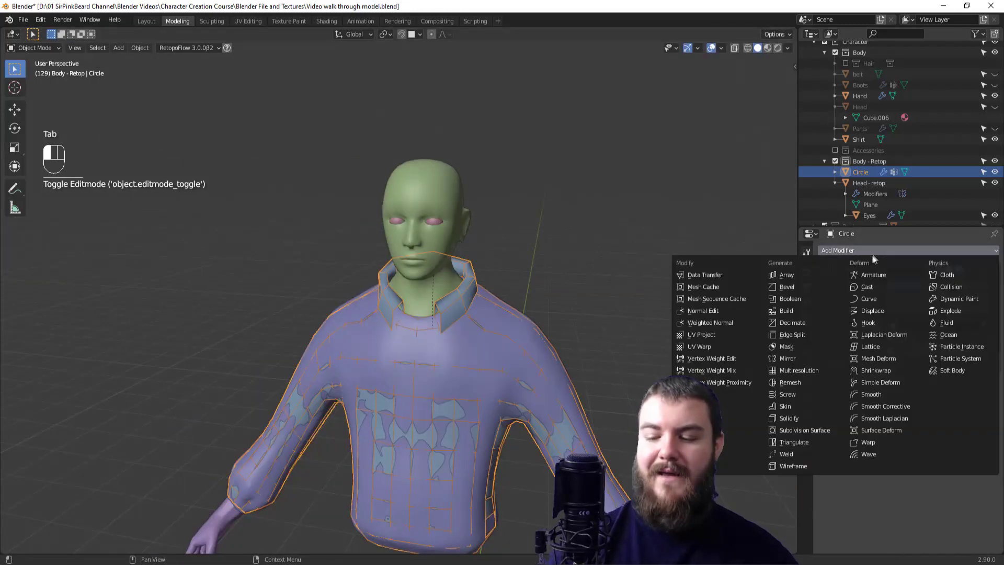
left_click(818, 417)
middle_click_drag(646, 445, 706, 446)
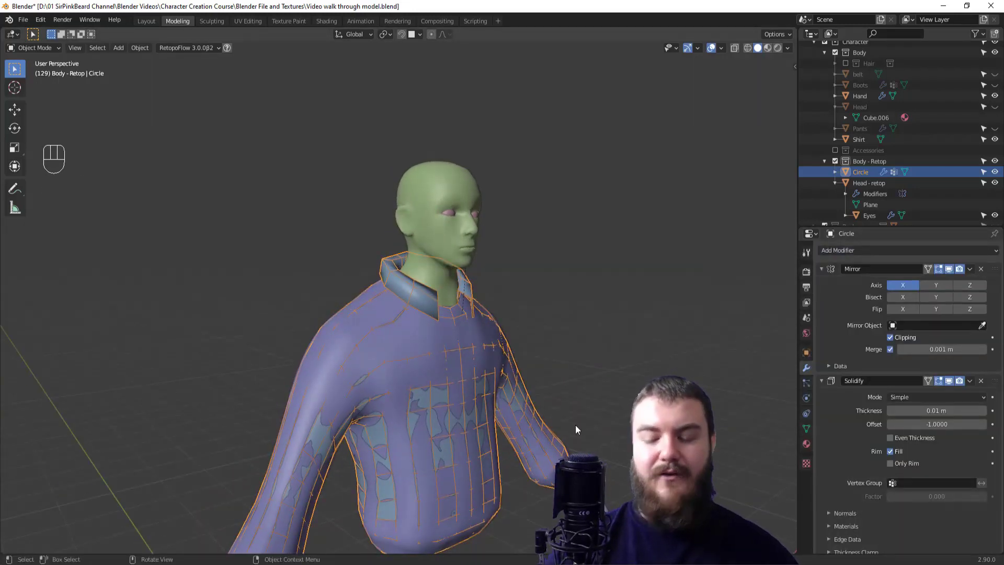
left_click(894, 485)
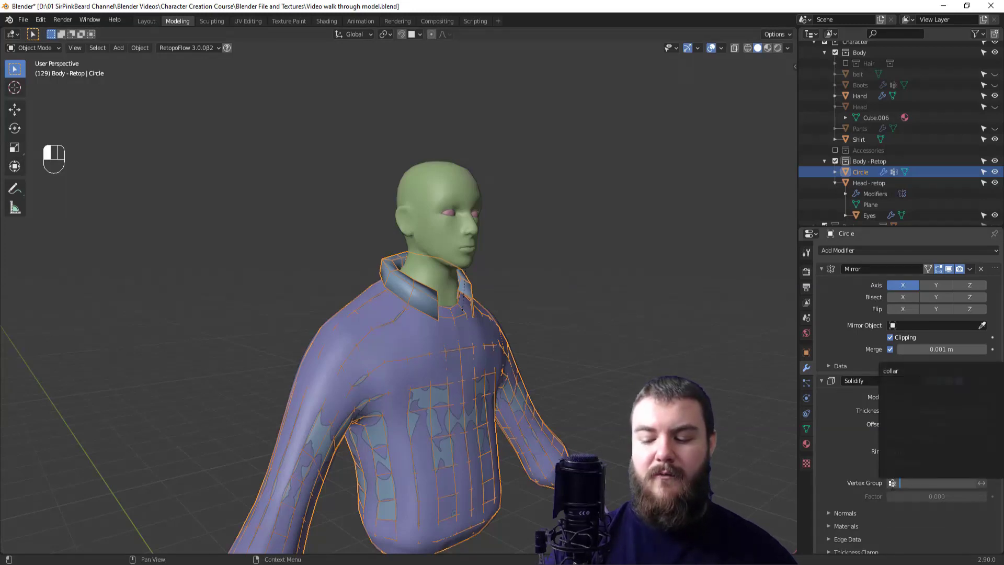
left_click(907, 372)
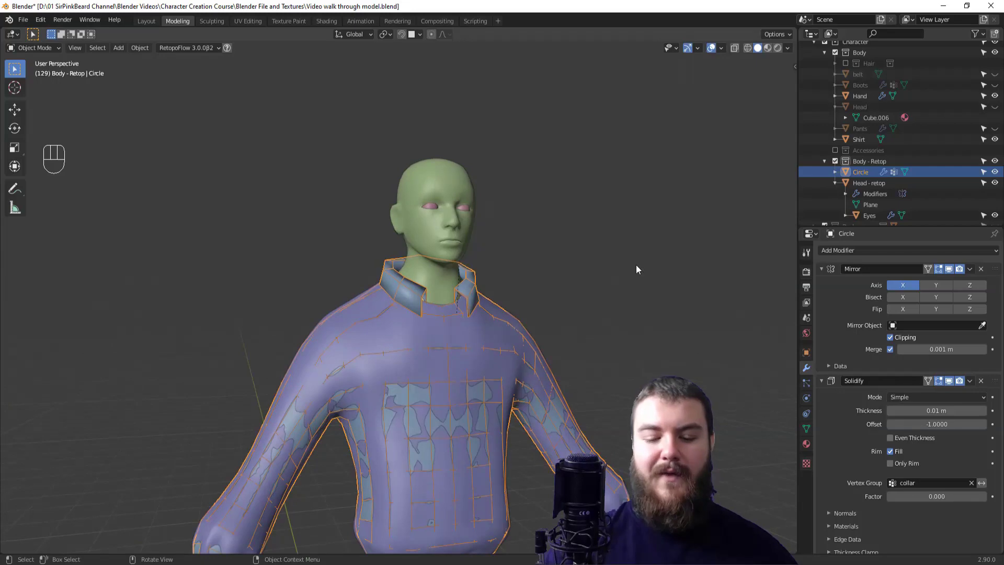
Step: Examine the collar up close and set the Solidify thickness to 0.02 m
scroll(547, 358, "up", 6)
middle_click_drag(547, 358, 451, 303, "shift")
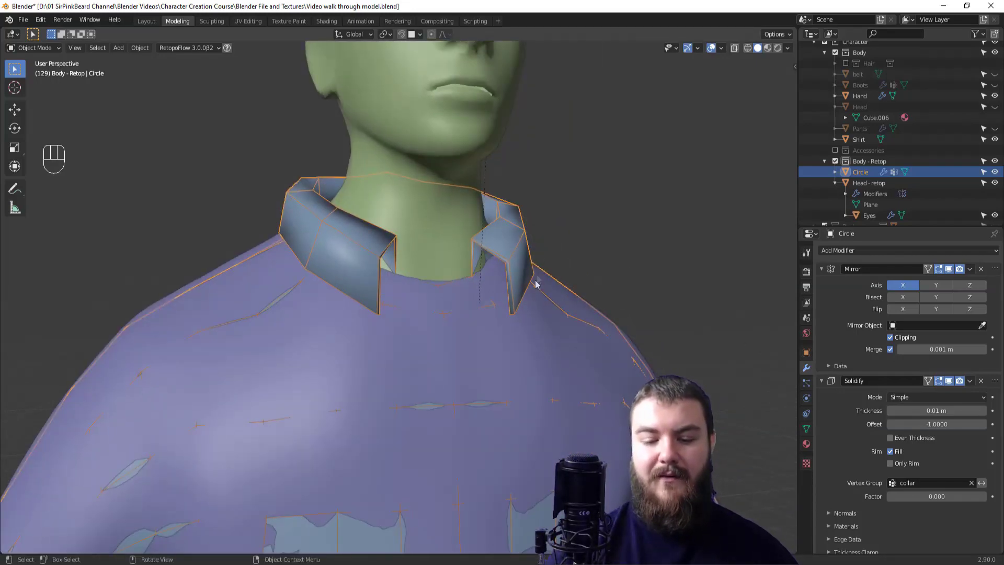
scroll(535, 298, "down", 2)
middle_click_drag(520, 393, 562, 371)
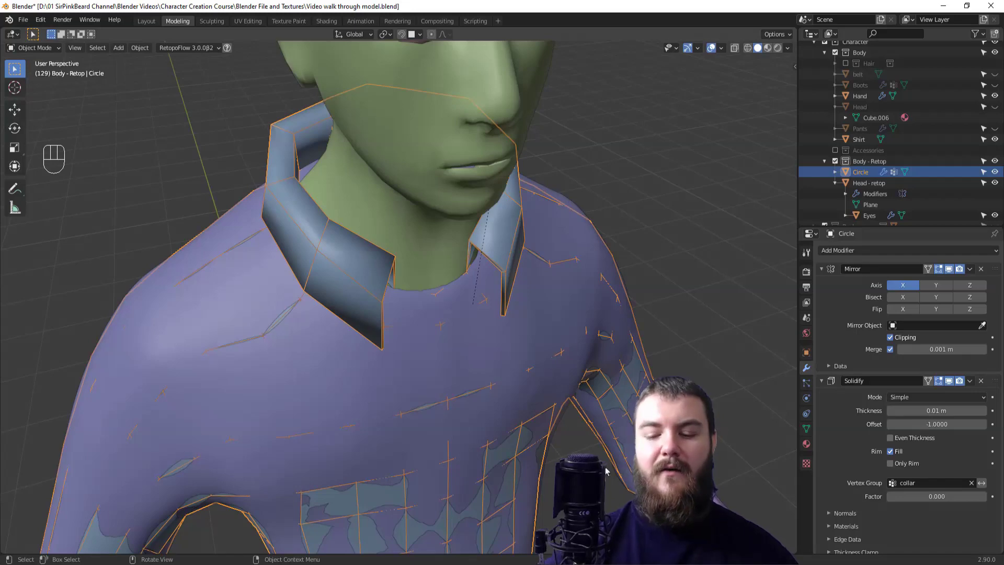
left_click(983, 411)
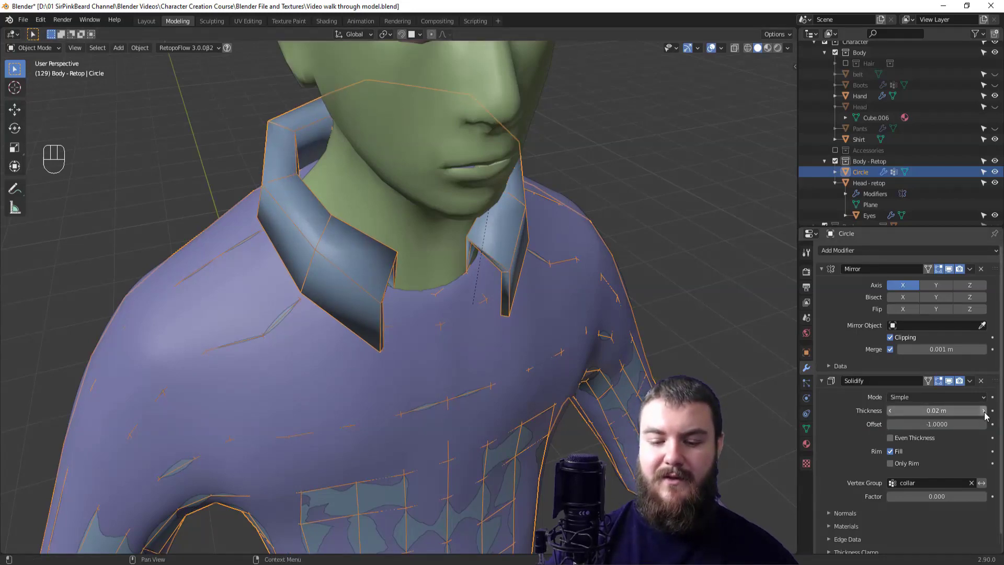
Step: Add a lengthwise loop cut along the collar's fold, raise it about 0.009 m along Z, and leave Edit Mode
middle_click_drag(691, 398, 497, 237)
key("Tab")
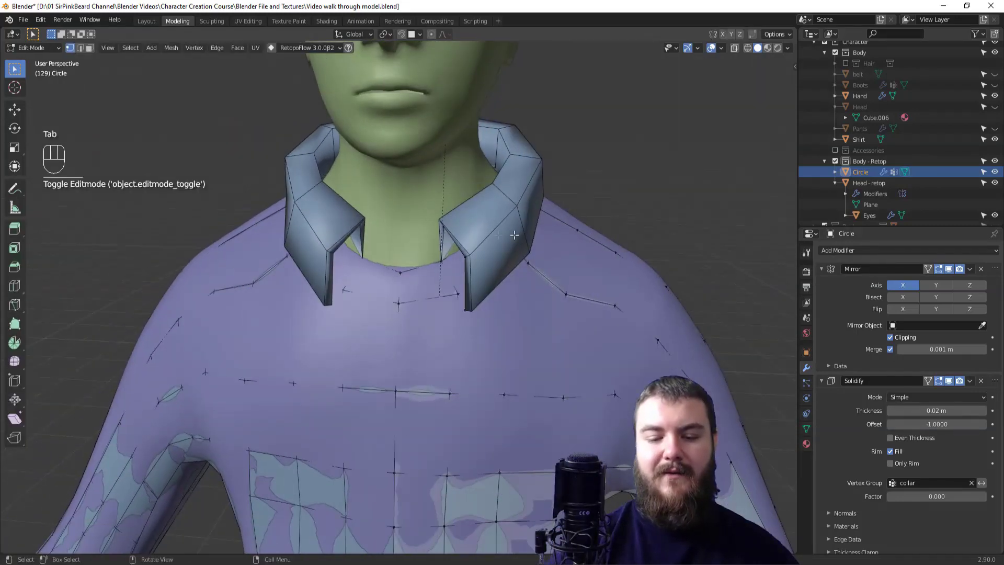
key("ctrl+r")
left_click(467, 241)
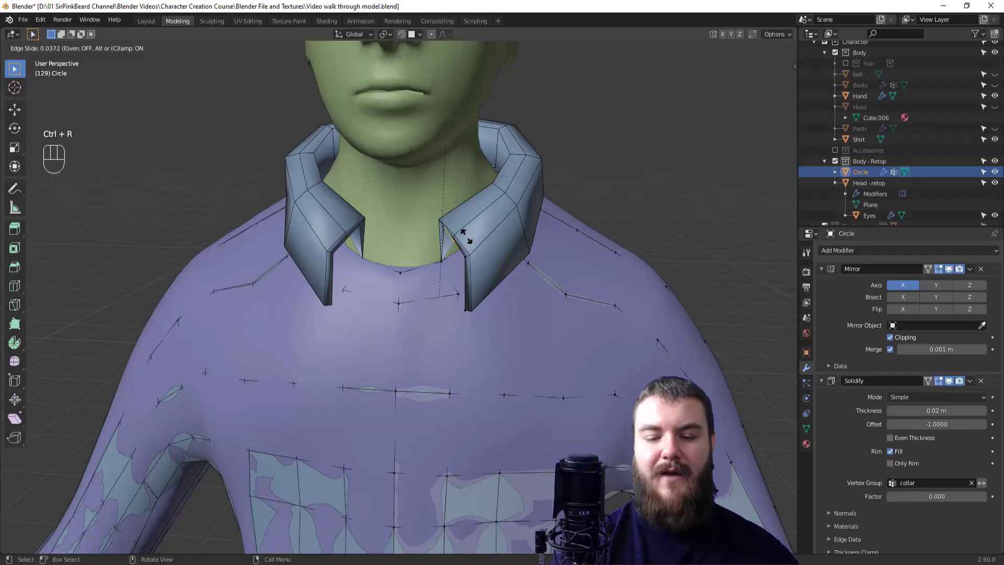
left_click(479, 248)
middle_click_drag(480, 248, 498, 249)
key("g")
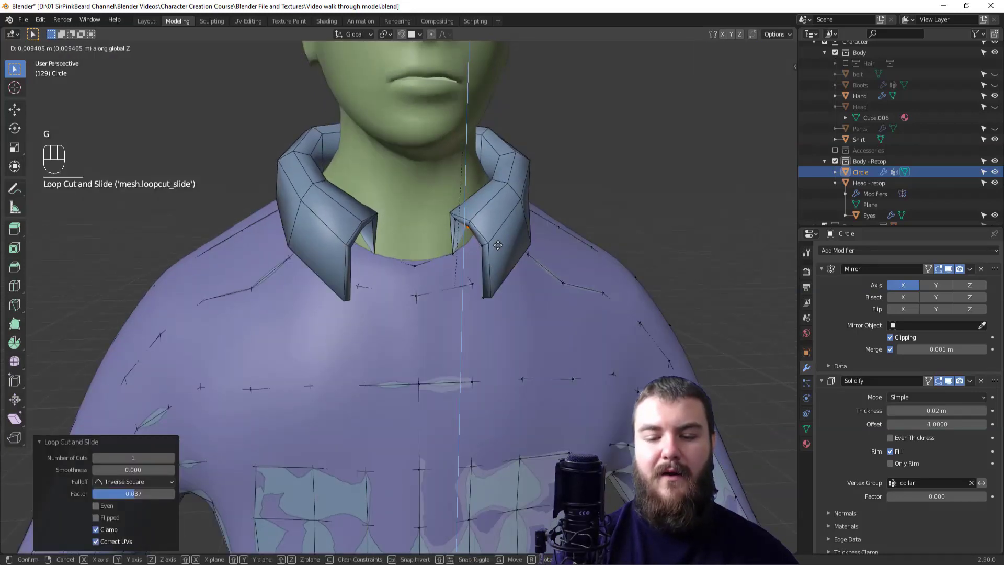
left_click(498, 245)
key("Tab")
middle_click_drag(649, 289, 552, 309)
key("2")
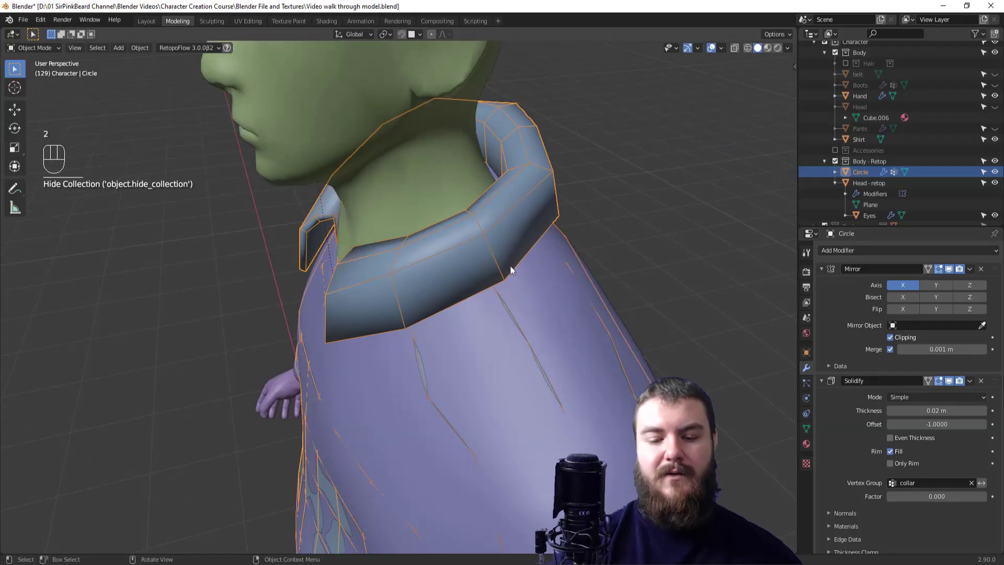
Step: Slide the collar's lengthwise edge loop by a factor of about 0.235 and scale it to about 0.93
key("Tab")
middle_click_drag(508, 260, 544, 258)
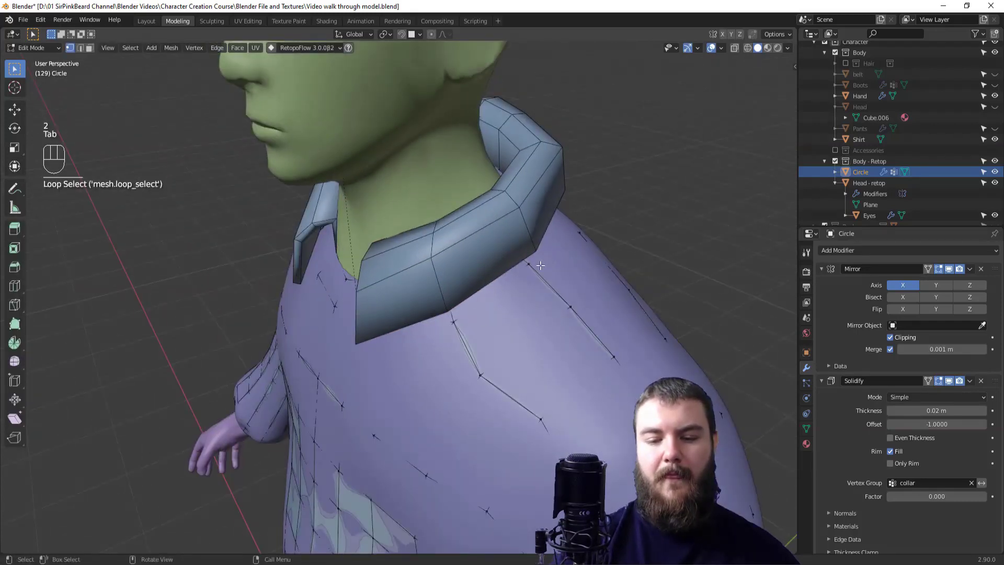
key("g")
key("g")
left_click(543, 271)
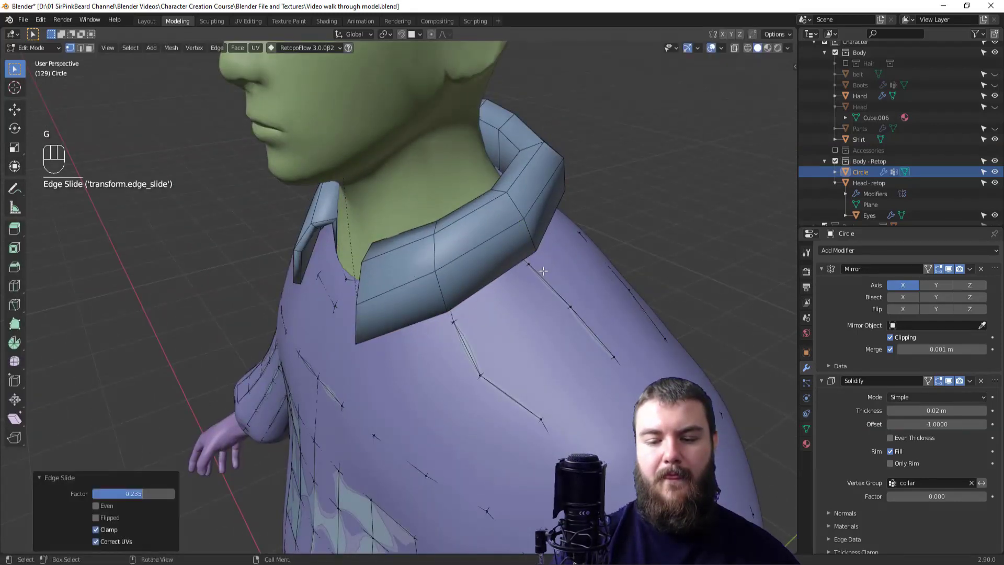
key("s")
left_click(574, 280)
middle_click_drag(574, 280, 616, 253)
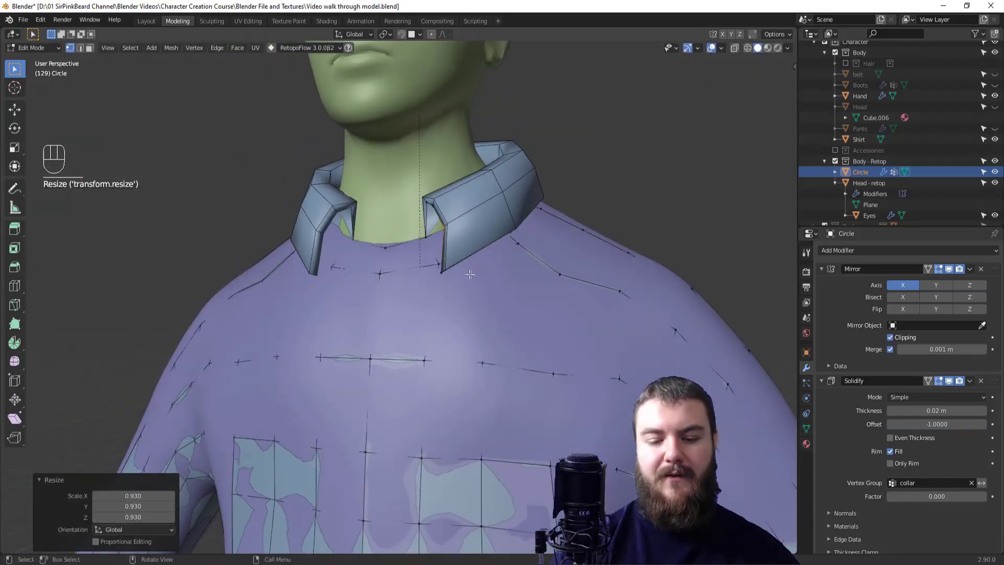
Step: Reposition the collar's front tip vertex and the neckline's centre-front vertex, and return to Object Mode
left_click(444, 273)
key("g")
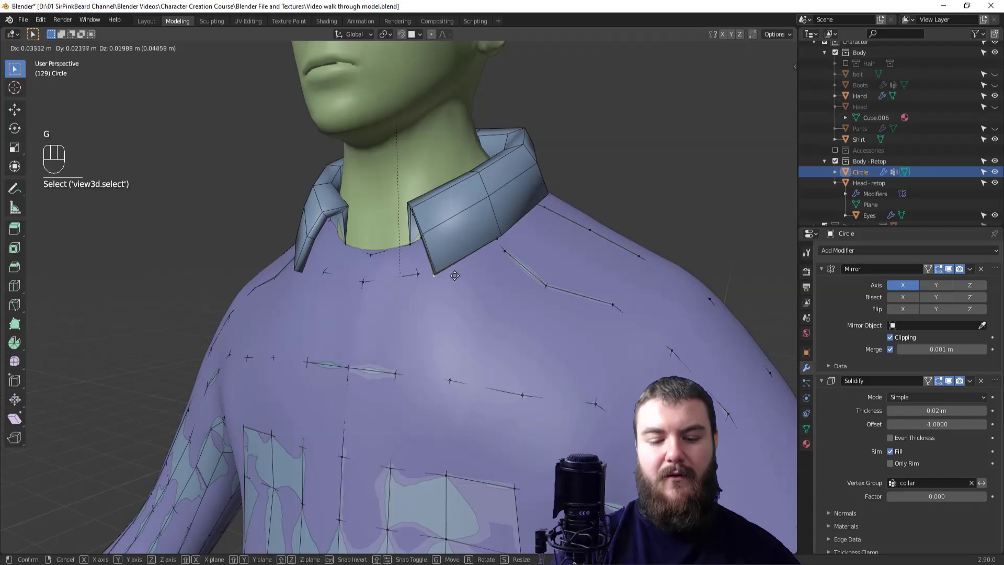
left_click(455, 275)
mouse_move(455, 275)
middle_mouse_down()
mouse_move(540, 300)
mouse_move(471, 287)
middle_mouse_up()
left_click(437, 279)
key("g")
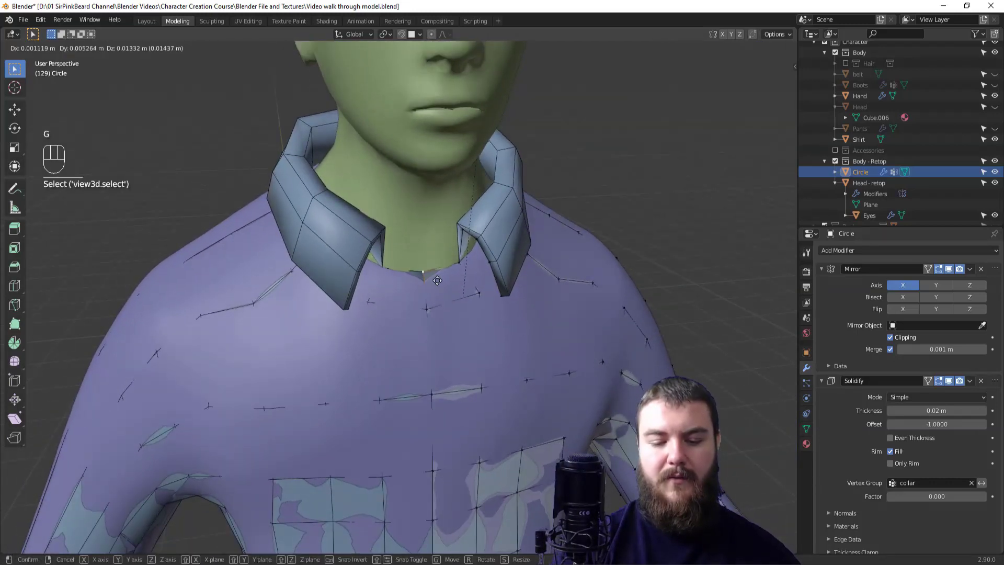
left_click(439, 277)
middle_click_drag(438, 277, 595, 312)
key("Tab")
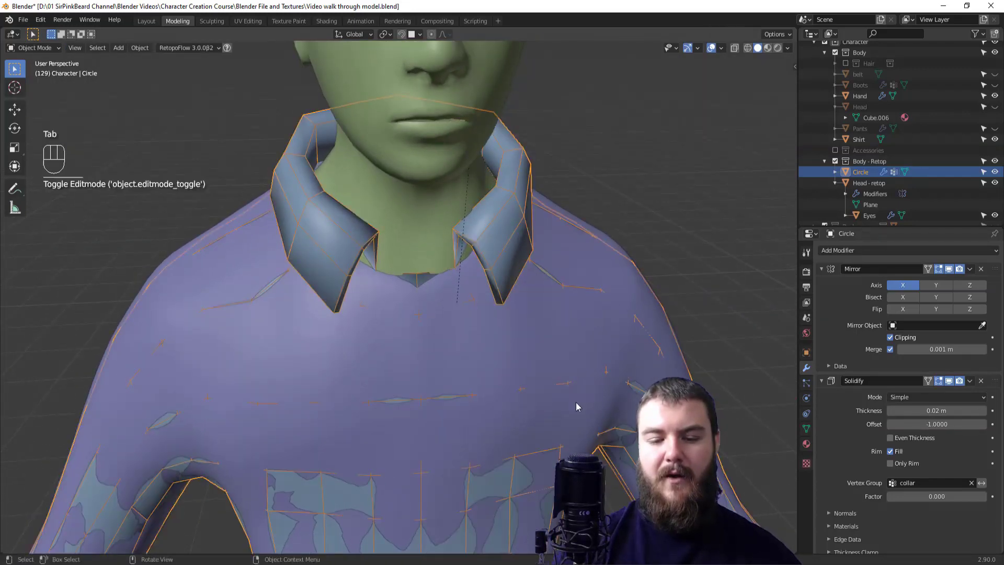
Step: Enter Edit Mode on the shirt mesh and turn on the Face Orientation overlay to check the normals
key("Tab")
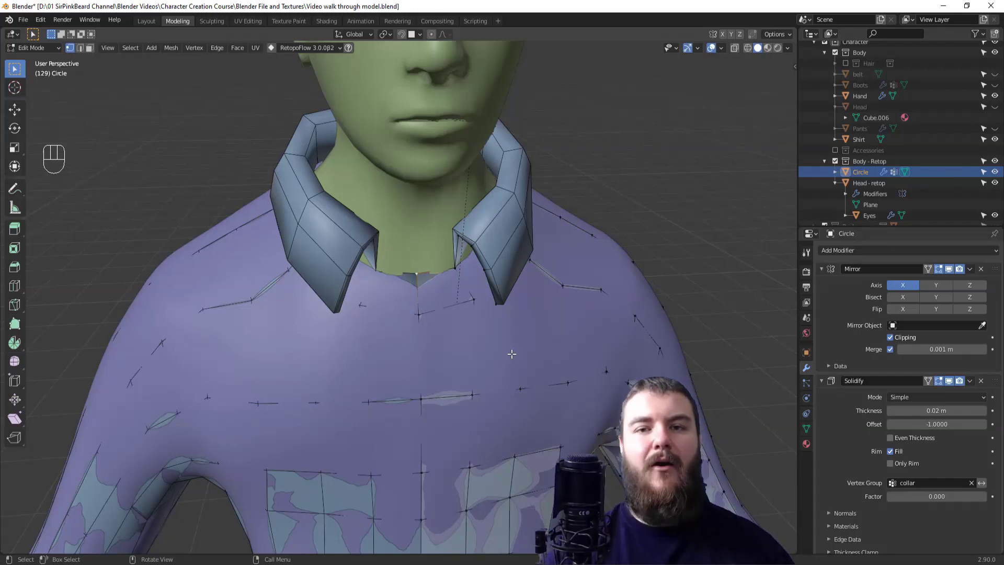
left_click(722, 48)
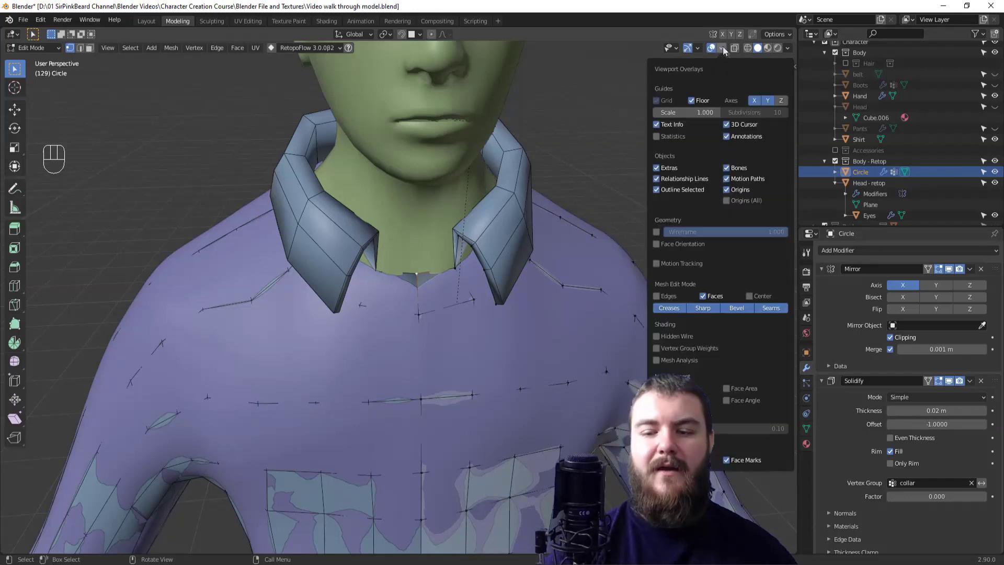
left_click(657, 244)
scroll(533, 421, "down", 5)
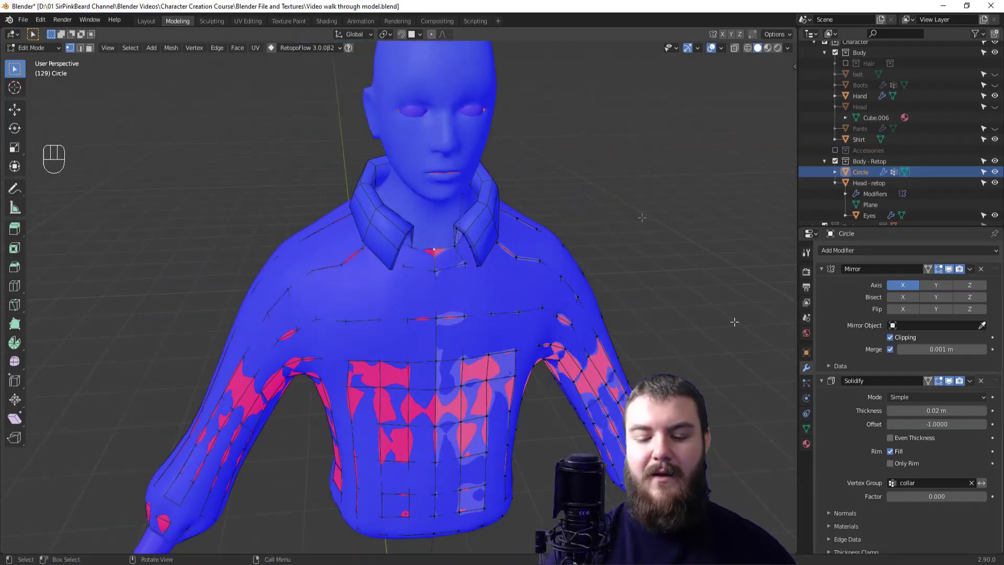
Step: Recalculate the normals of the entire shirt mesh to face outside and turn off the Face Orientation overlay
key("a")
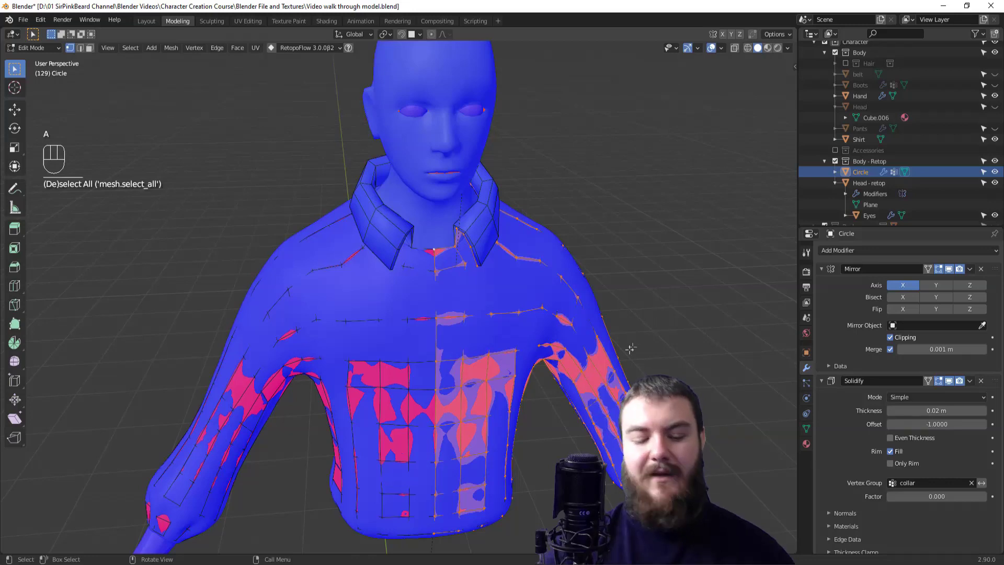
key("shift+n")
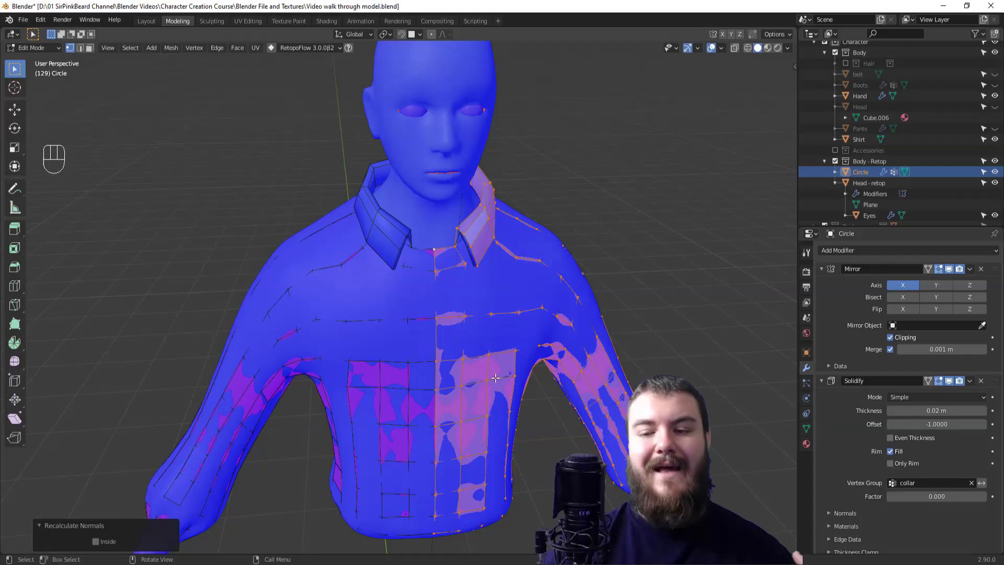
left_click(722, 47)
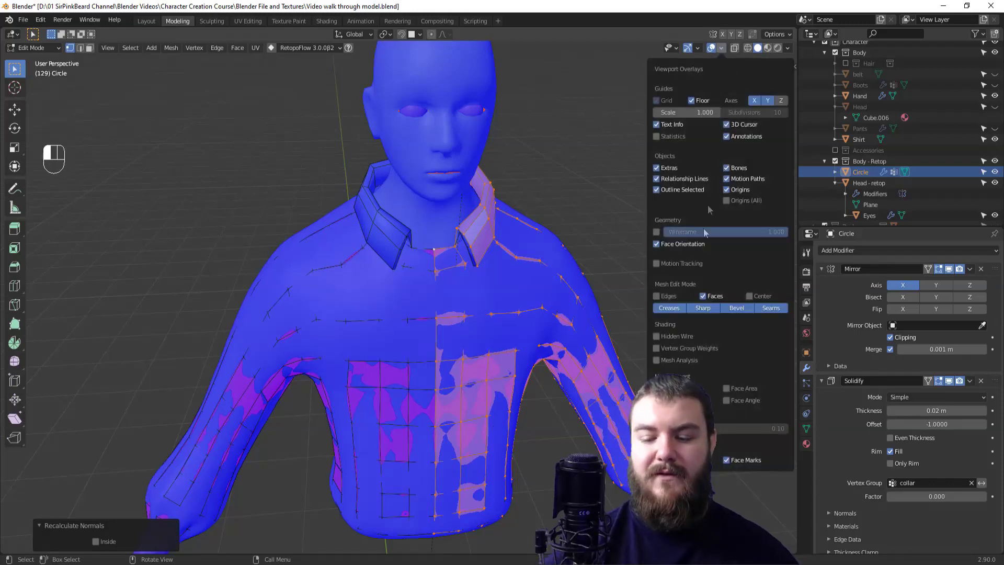
left_click(657, 244)
Step: Hide the original Shirt object and view the retopologized shirt on its own
middle_click_drag(627, 413, 631, 379, "shift")
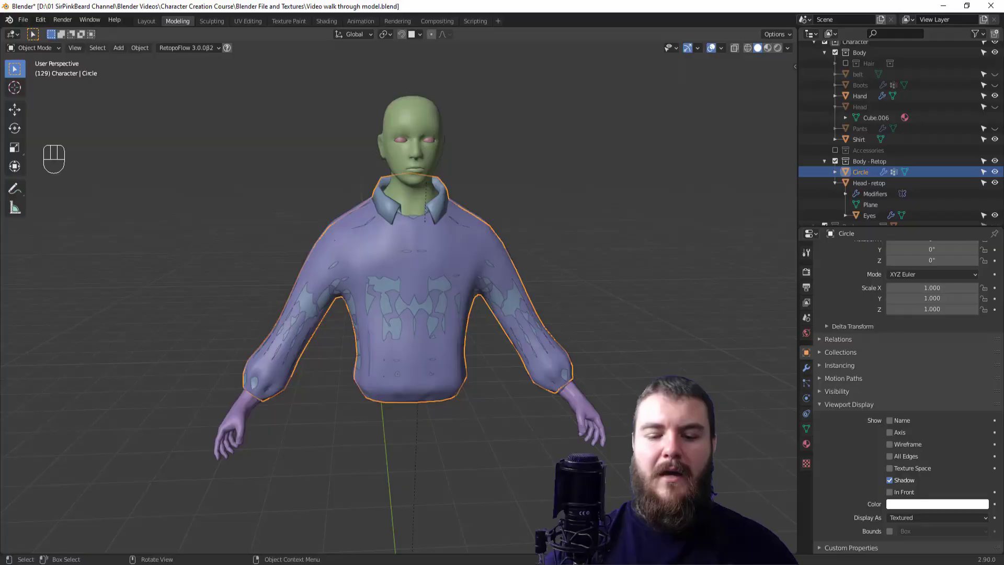
left_click(994, 139)
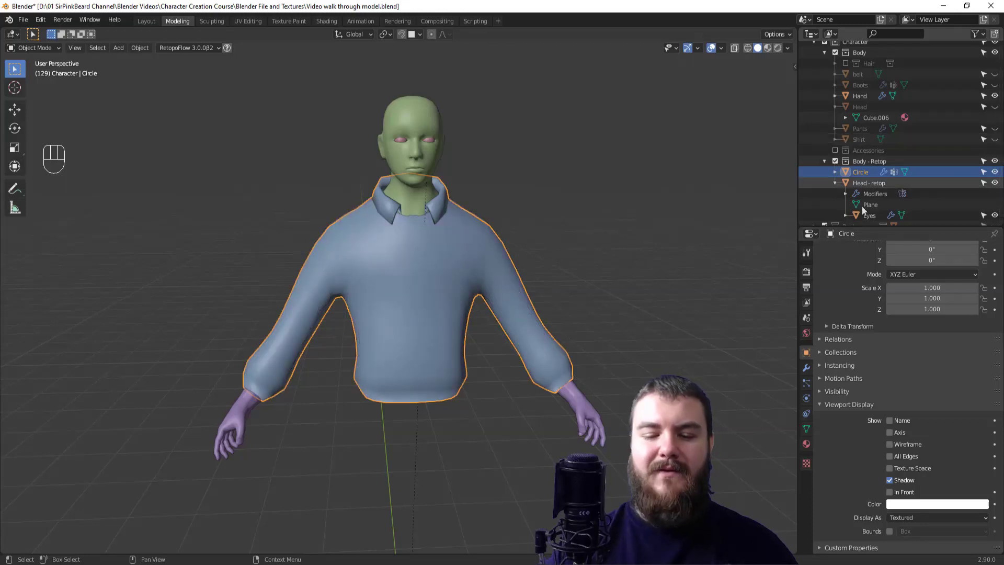
middle_click_drag(644, 387, 767, 274)
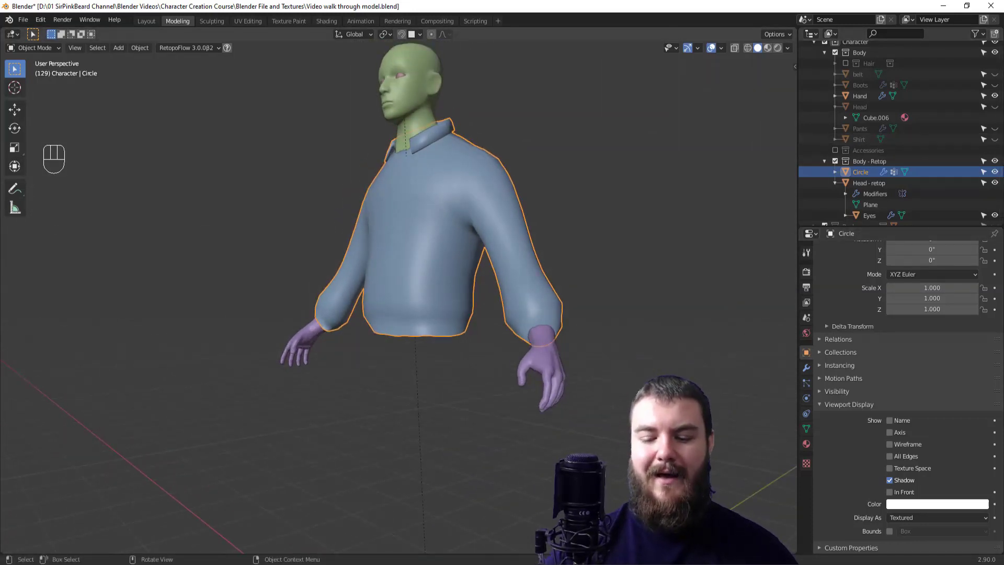
Step: Extrude the sleeve's wrist edge loop toward the hand by about 0.087, -0.042 and -0.062 m in X, Y and Z
key("Tab")
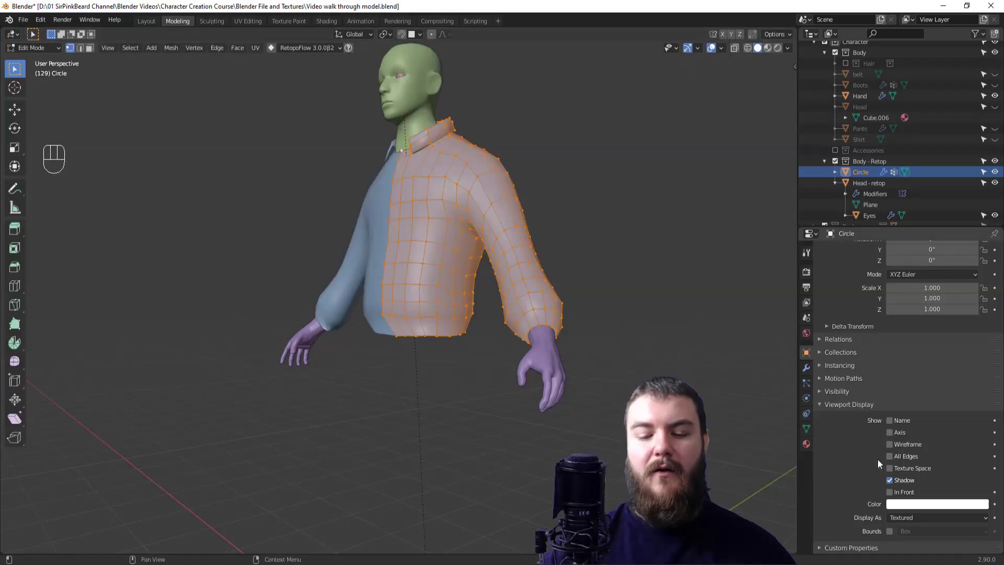
key("2")
left_click(544, 329, "alt")
middle_click_drag(549, 332, 620, 341)
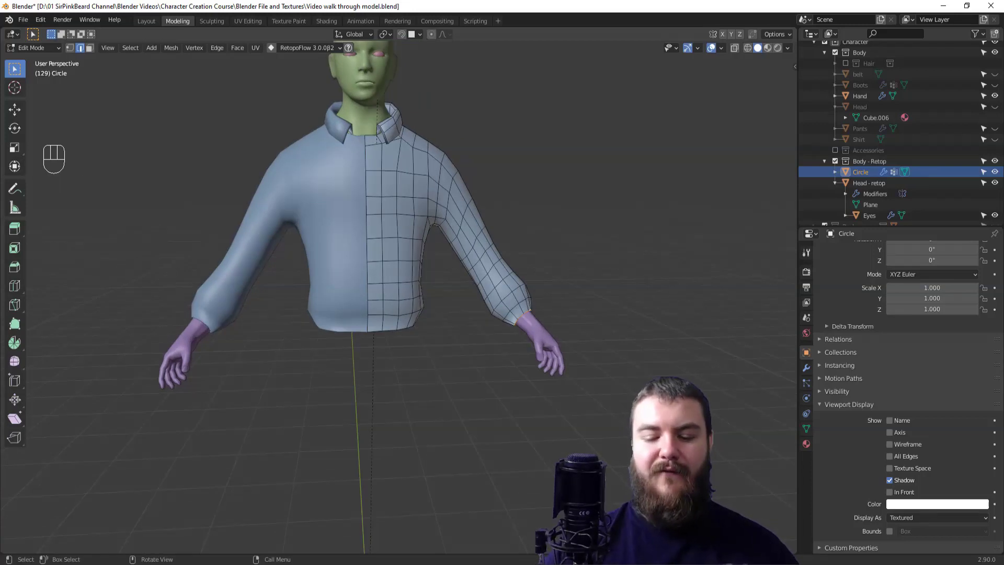
middle_click_drag(569, 349, 477, 278, "shift")
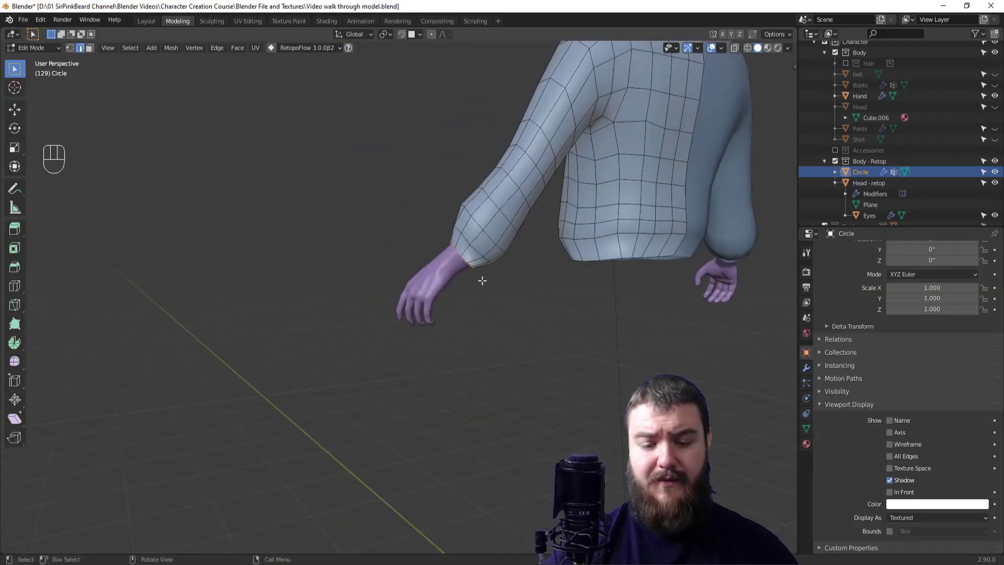
key("e")
left_click(466, 291)
middle_click_drag(466, 288, 533, 319)
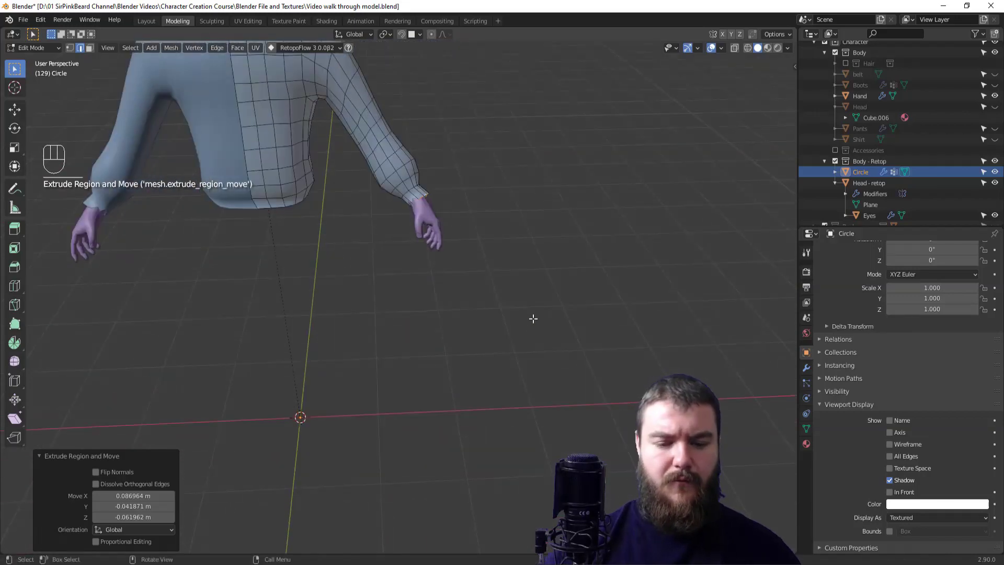
Step: Move the extruded cuff's open edge loop into place around the wrist and scale it to fit
scroll(497, 291, "up", 3)
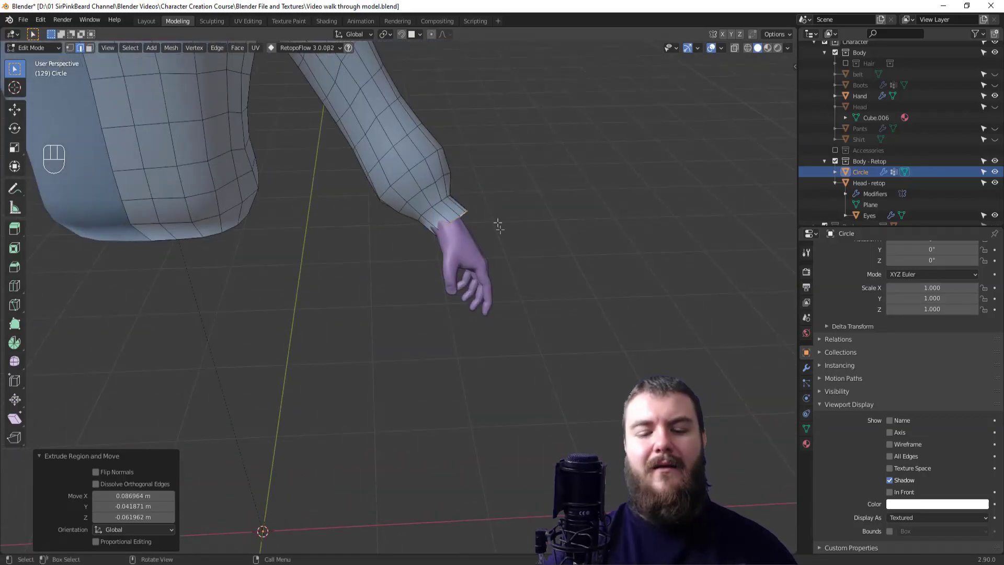
key("g")
left_click(475, 240)
middle_click_drag(529, 262, 594, 330, "shift")
key("g")
left_click(594, 321)
key("s")
left_click(606, 328)
Step: Select the edge loop where the sleeve meets the cuff and scale it
left_click(575, 277, "alt")
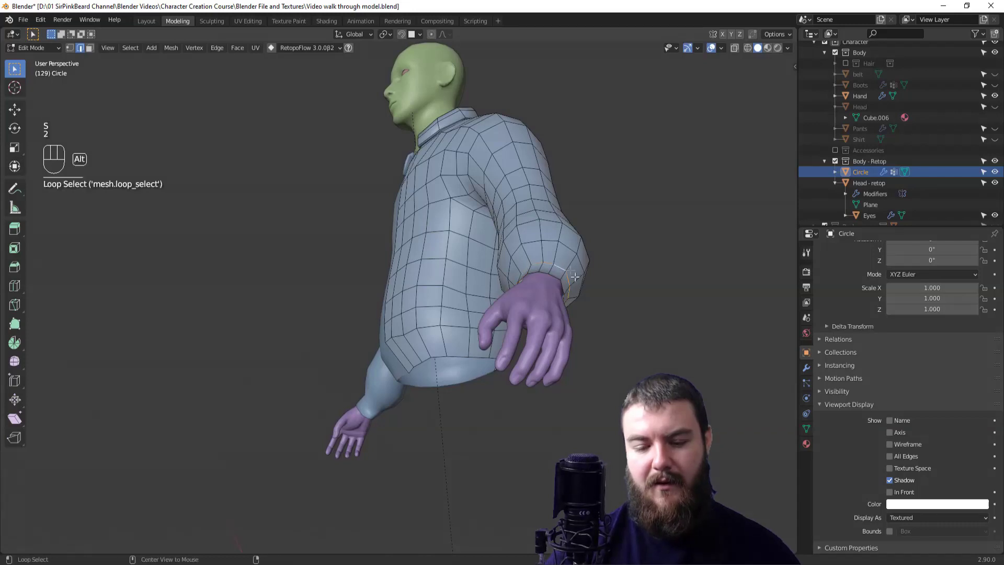
key("s")
left_click(605, 317)
middle_click_drag(606, 317, 673, 363)
Step: Assign the ring of cuff faces at the wrist to the collar vertex group and return to Object Mode
middle_click_drag(578, 371, 547, 356, "shift")
key("3")
left_click(558, 341, "alt")
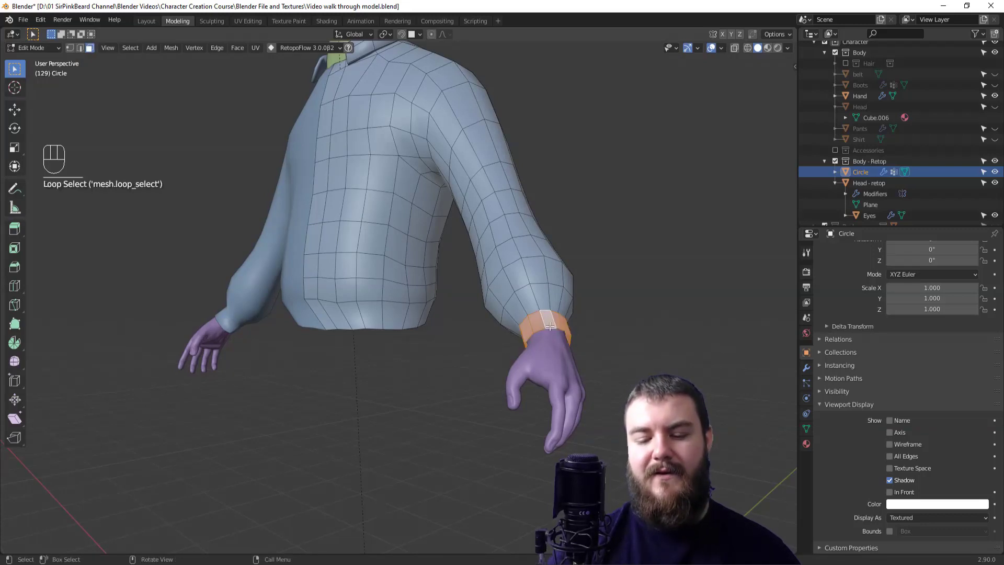
left_click(807, 428)
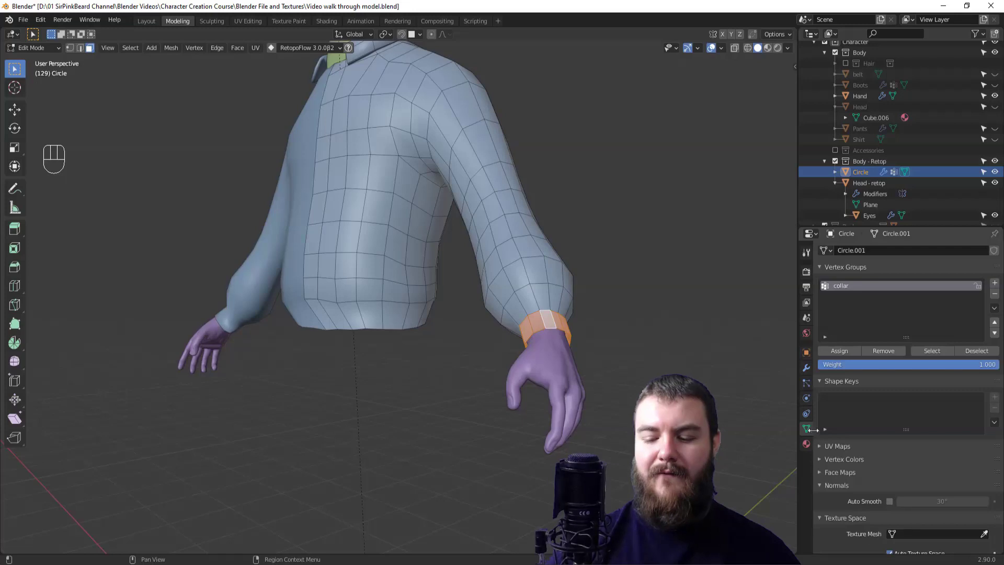
left_click(843, 351)
key("Tab")
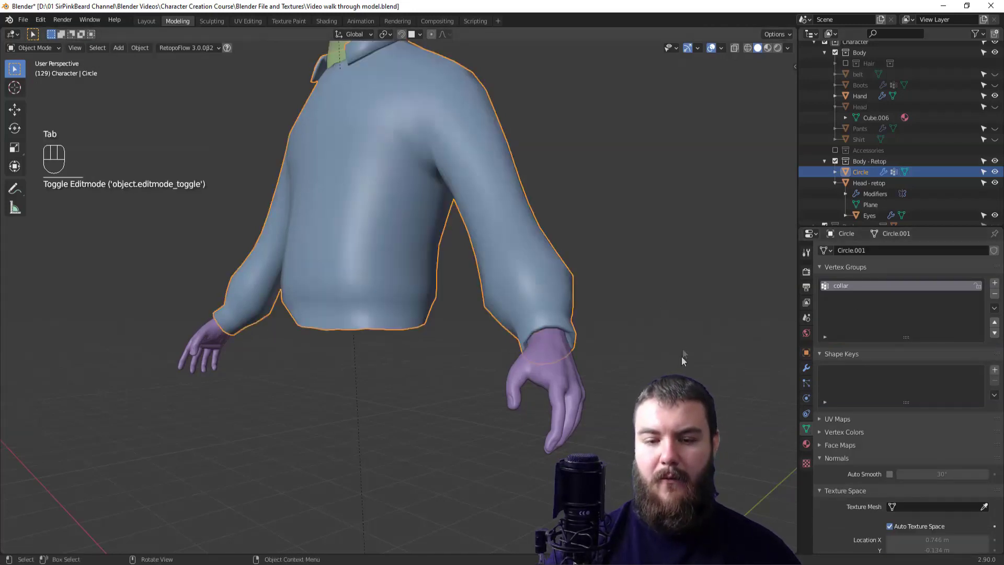
middle_click_drag(682, 356, 570, 369)
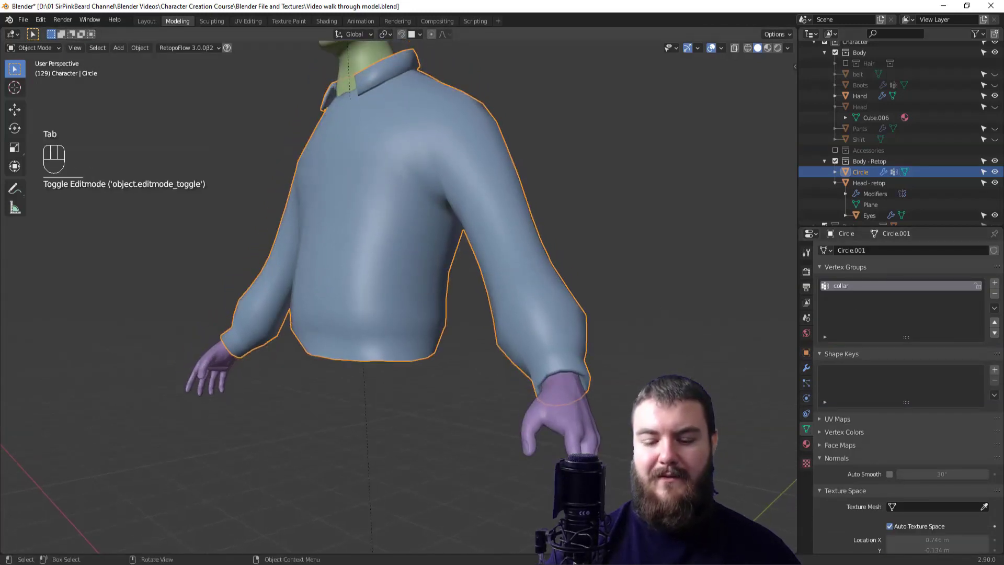
Step: Set the shirt's Solidify thickness to 0.01 m and inspect the cuff and collar
left_click(806, 368)
left_click(821, 384)
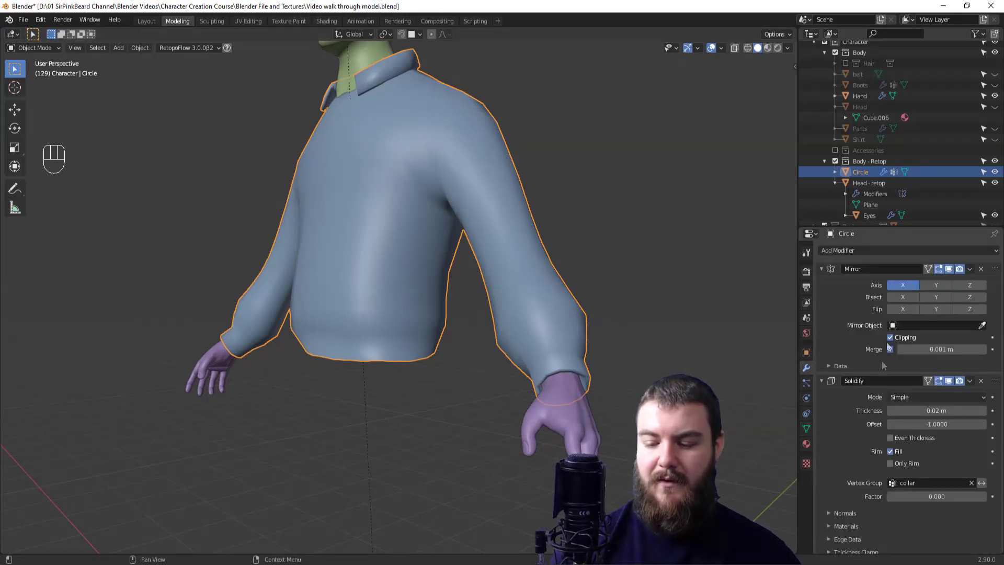
left_click(890, 411)
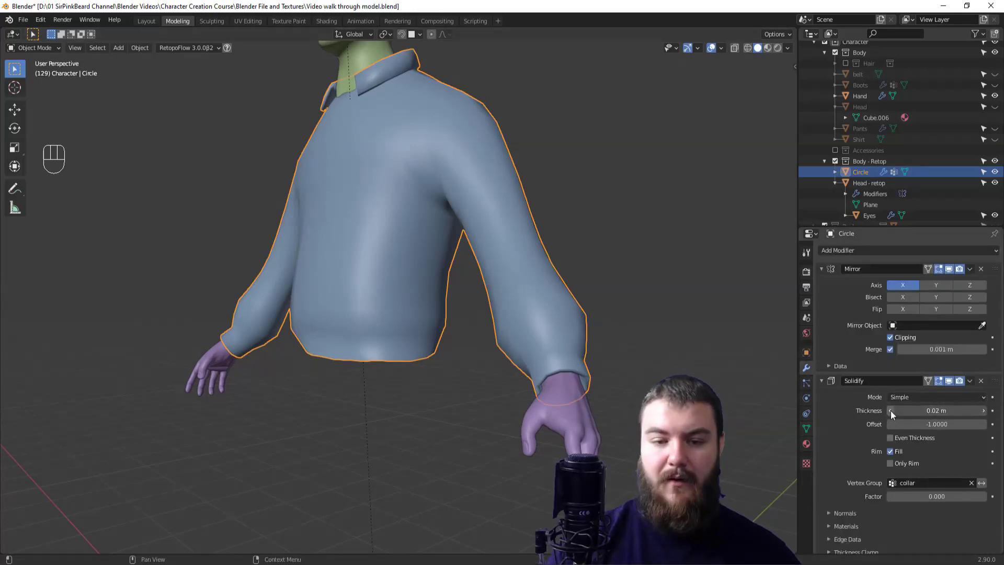
middle_click_drag(758, 360, 680, 381)
middle_click_drag(620, 395, 576, 432, "shift")
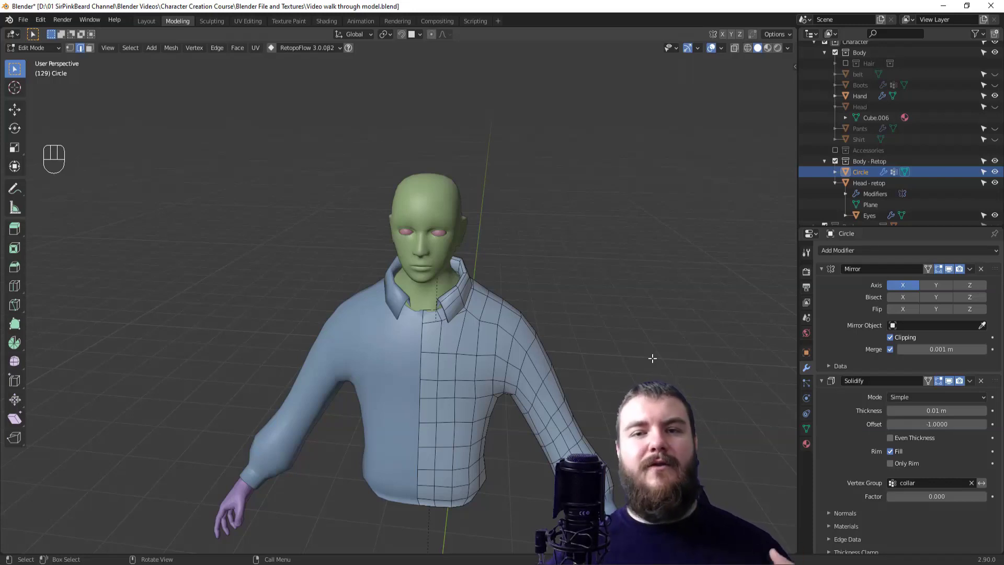
Step: Circle the front neckline with an annotation, and with snapping on move the vertex at the collar's front base about 0.004 m
key("d")
mouse_move(434, 299)
left_mouse_down()
mouse_move(430, 335)
mouse_move(440, 299)
left_mouse_up()
scroll(403, 404, "up", 2)
scroll(436, 322, "up", 5)
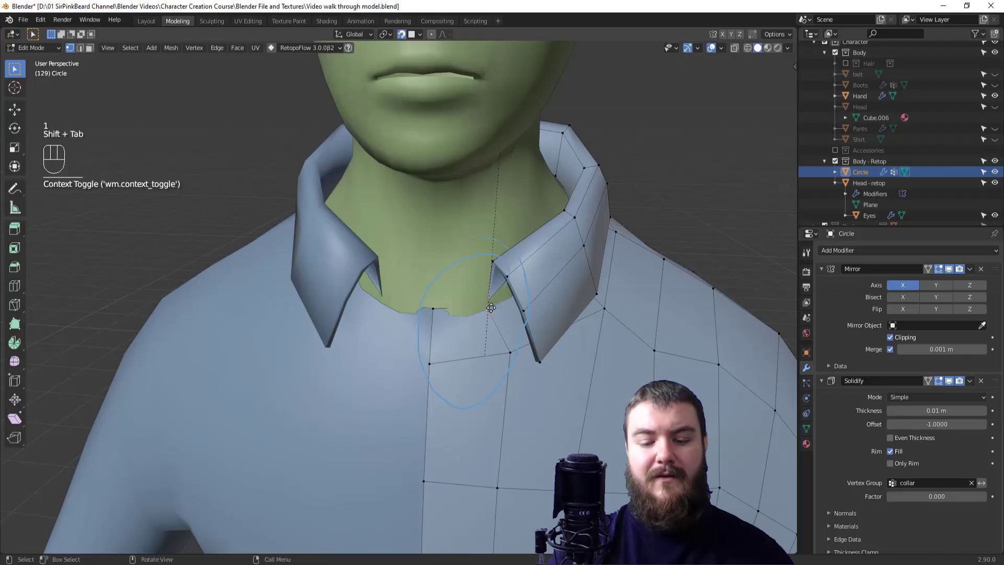
key("g")
left_click(492, 306)
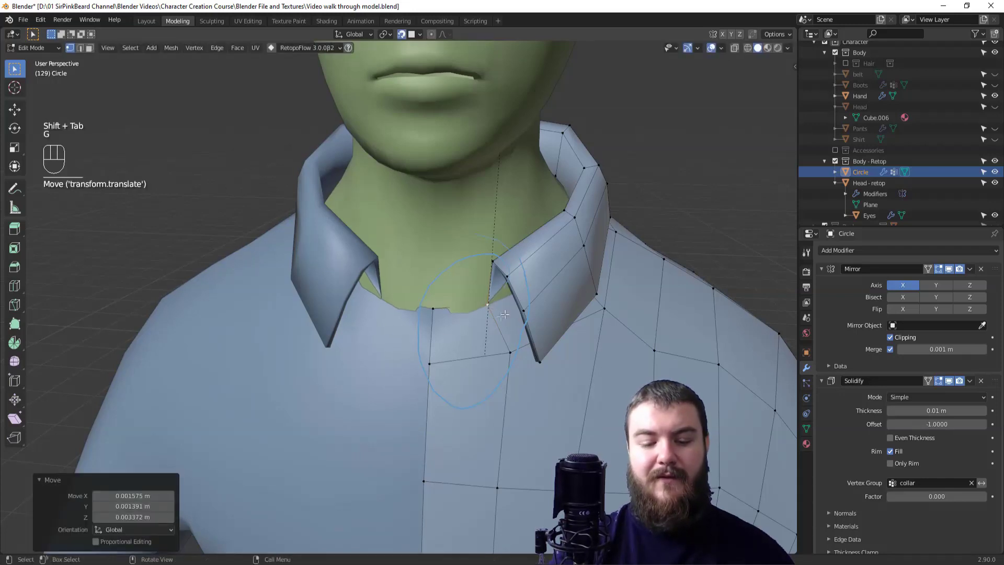
Step: With snapping off, move the edges at the collar's front base slightly to tidy the neckline, and check the whole shirt
middle_click_drag(503, 323, 648, 249)
key("2")
left_click(603, 302)
key("shift+Tab")
key("g")
left_click(612, 305)
left_click(509, 314)
key("g")
left_click(600, 246)
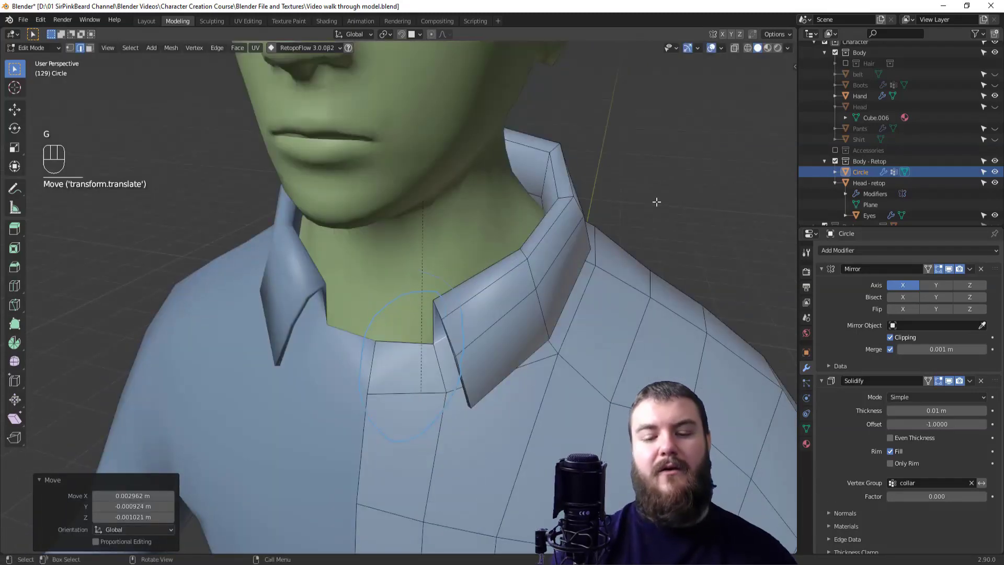
scroll(570, 281, "down", 9)
middle_click_drag(442, 393, 489, 386)
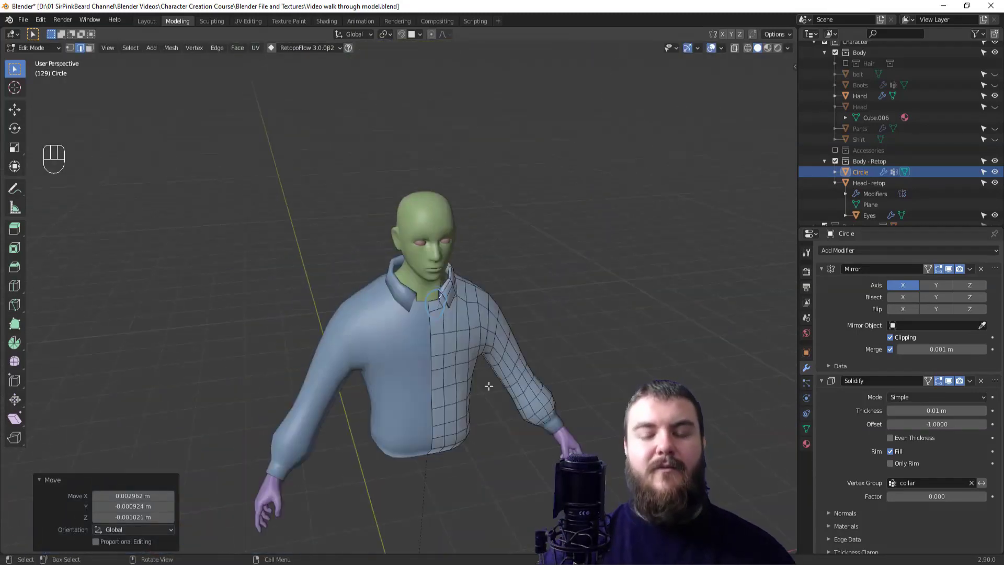